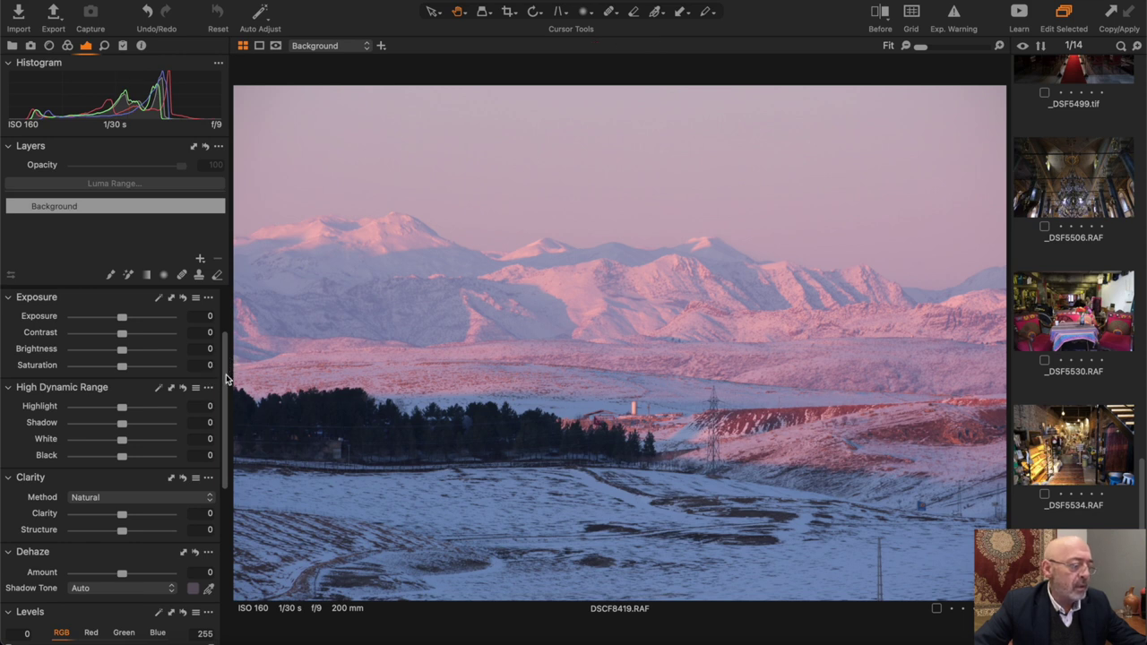
- Try auto levels and highlights, contrast, whites, clarity and dehaze tweaks, then reset all global adjustments
{"action": "scroll", "coordinate": [206, 385], "scroll_direction": "down", "scroll_amount": 5}
{"action": "scroll", "coordinate": [182, 393], "scroll_direction": "down", "scroll_amount": 1}
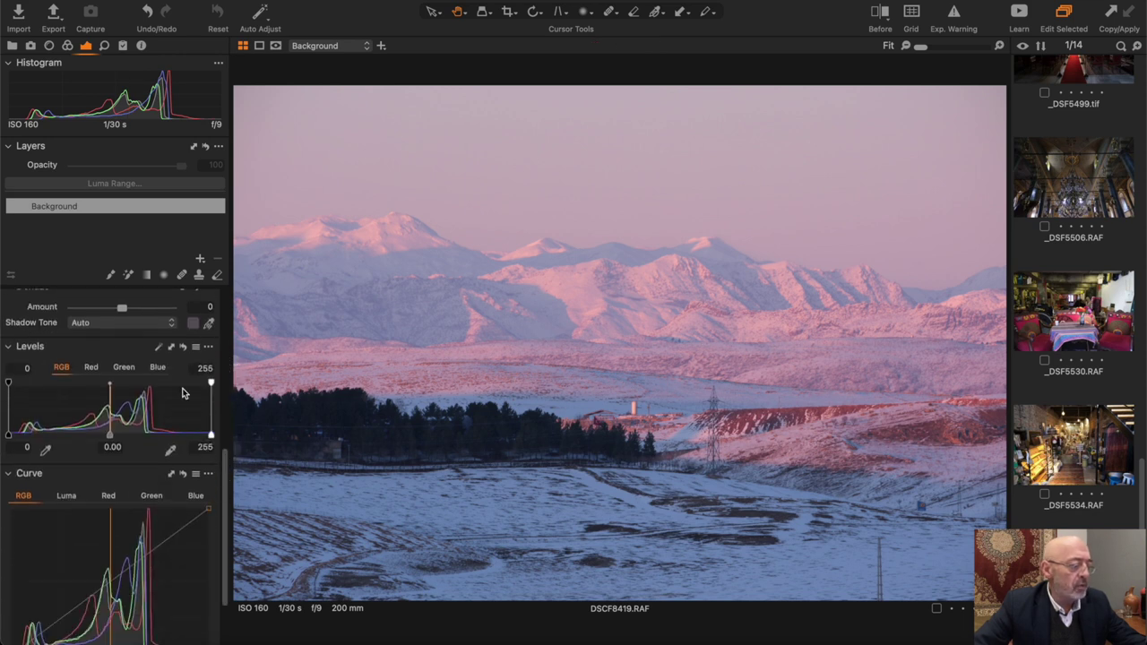
{"action": "left_click", "coordinate": [160, 350]}
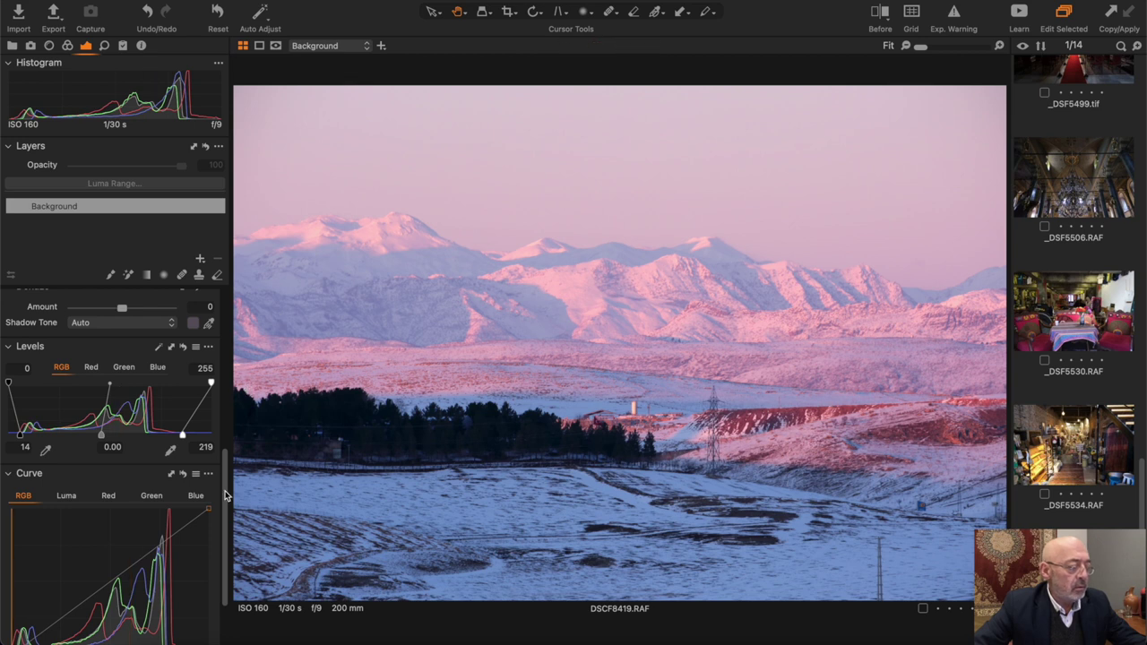
{"action": "scroll", "coordinate": [226, 495], "scroll_direction": "up", "scroll_amount": 5}
{"action": "left_click_drag", "start_coordinate": [122, 407], "coordinate": [99, 409]}
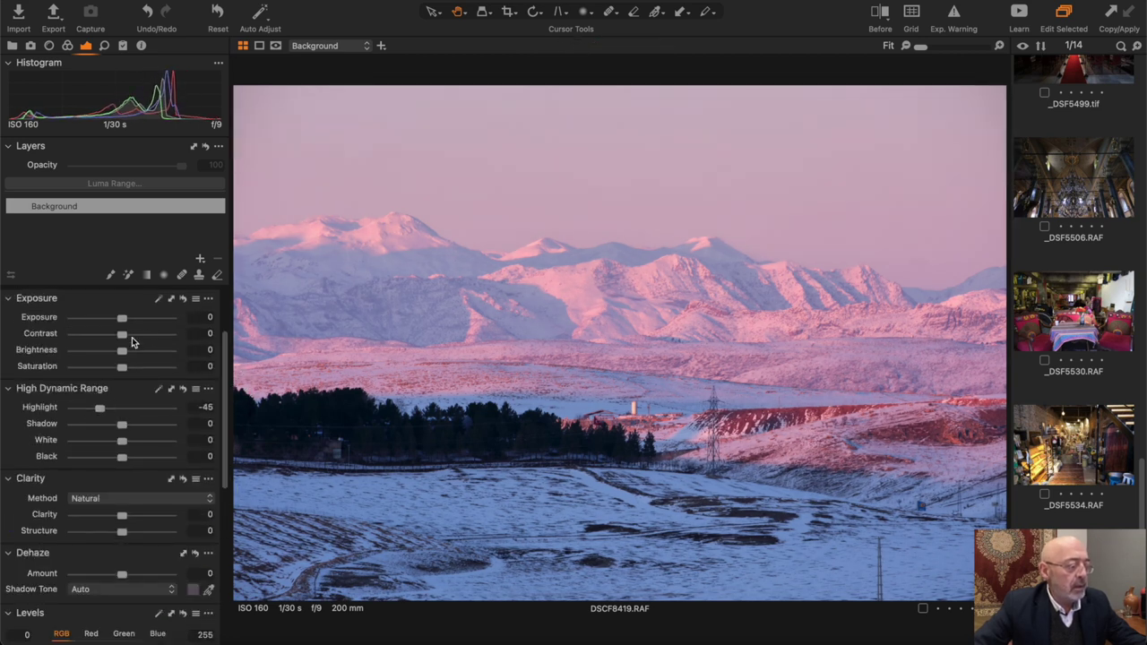
{"action": "left_click_drag", "start_coordinate": [122, 334], "coordinate": [125, 337]}
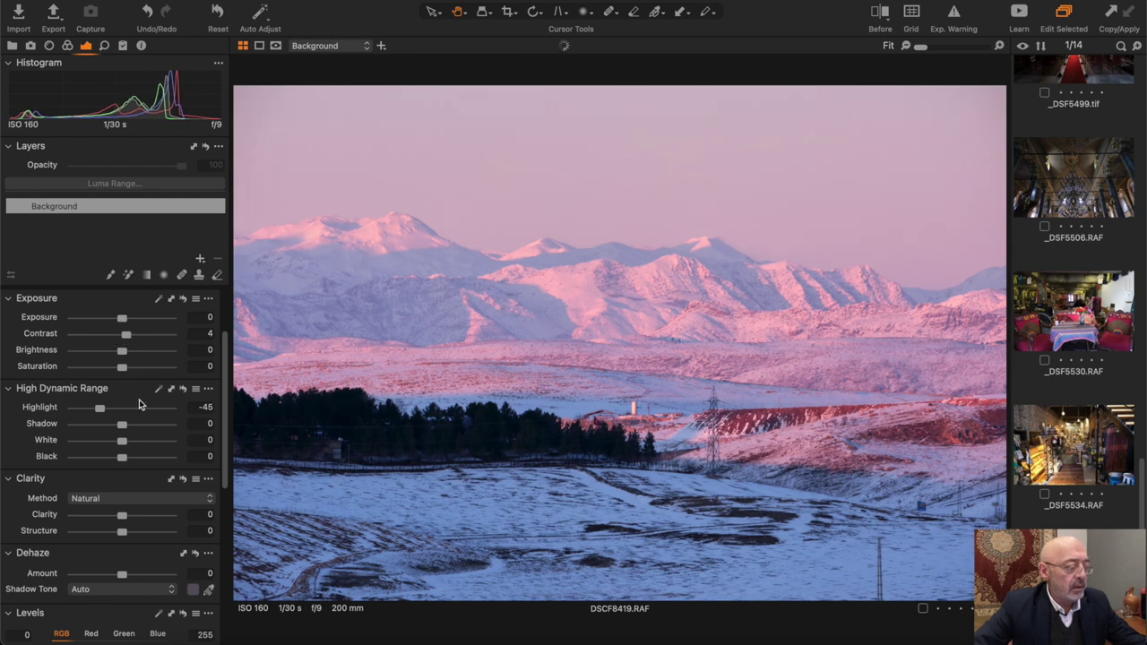
{"action": "mouse_move", "coordinate": [123, 444]}
{"action": "left_mouse_down"}
{"action": "mouse_move", "coordinate": [107, 440]}
{"action": "mouse_move", "coordinate": [131, 458]}
{"action": "mouse_move", "coordinate": [133, 426]}
{"action": "left_mouse_up"}
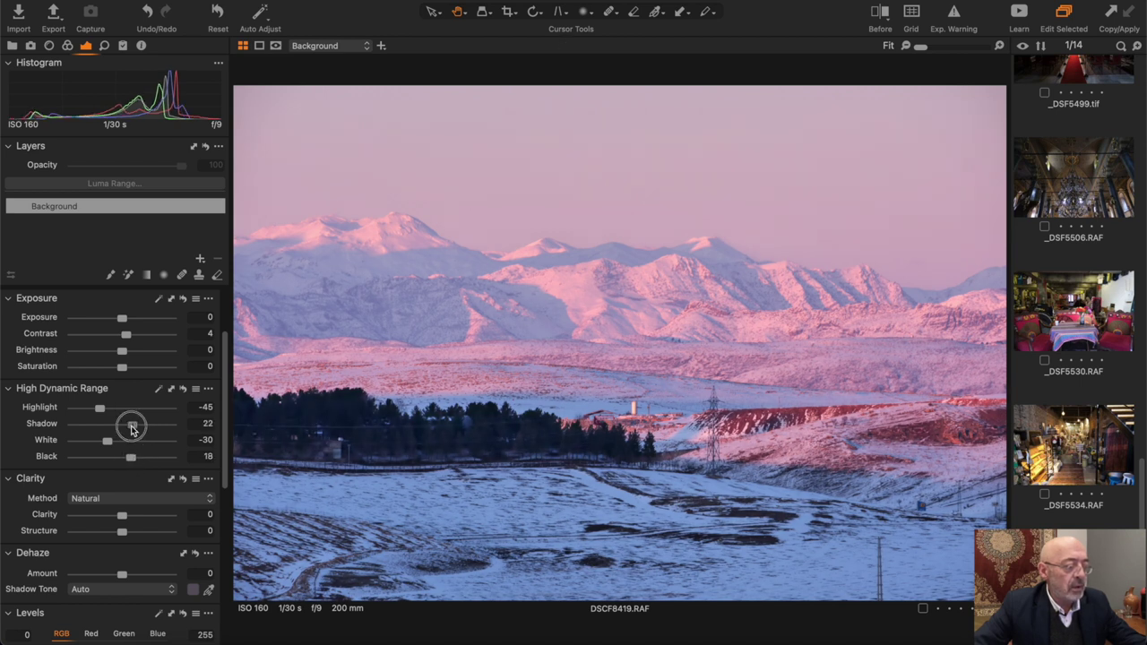
{"action": "left_click_drag", "start_coordinate": [125, 519], "coordinate": [125, 518]}
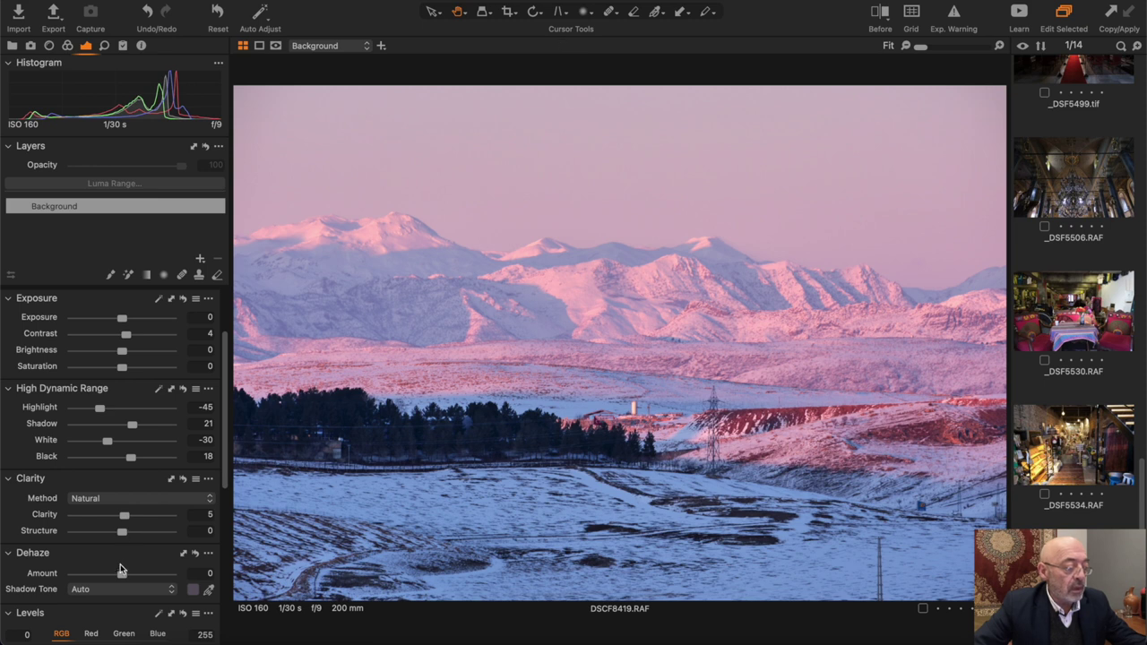
{"action": "left_click_drag", "start_coordinate": [129, 576], "coordinate": [136, 571]}
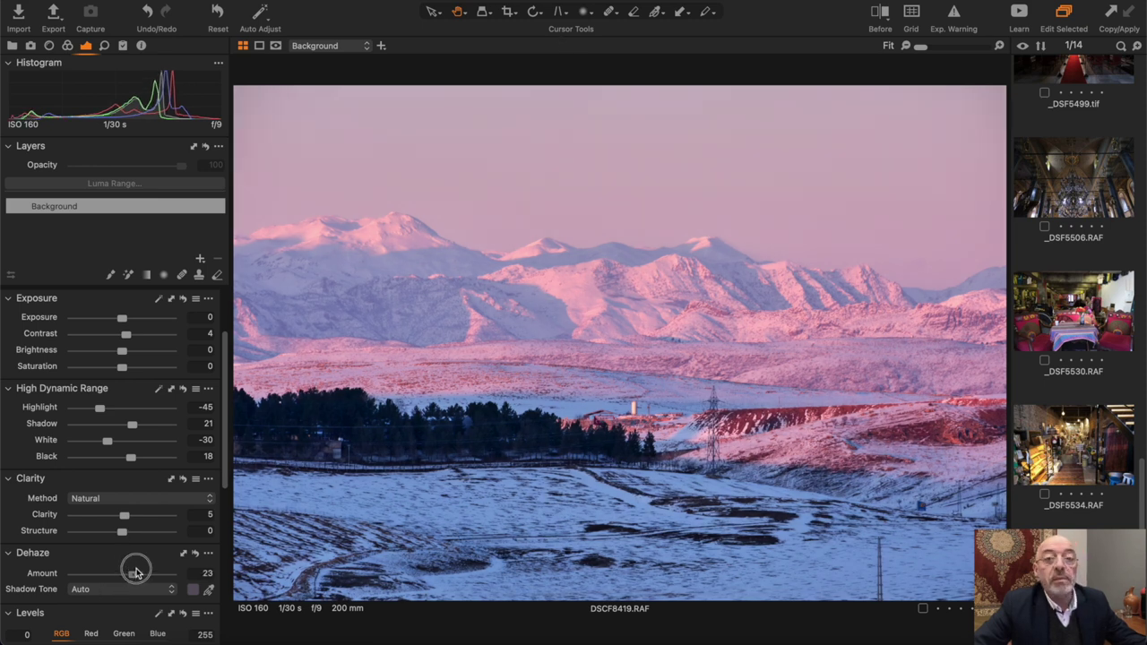
{"action": "left_click", "coordinate": [217, 16]}
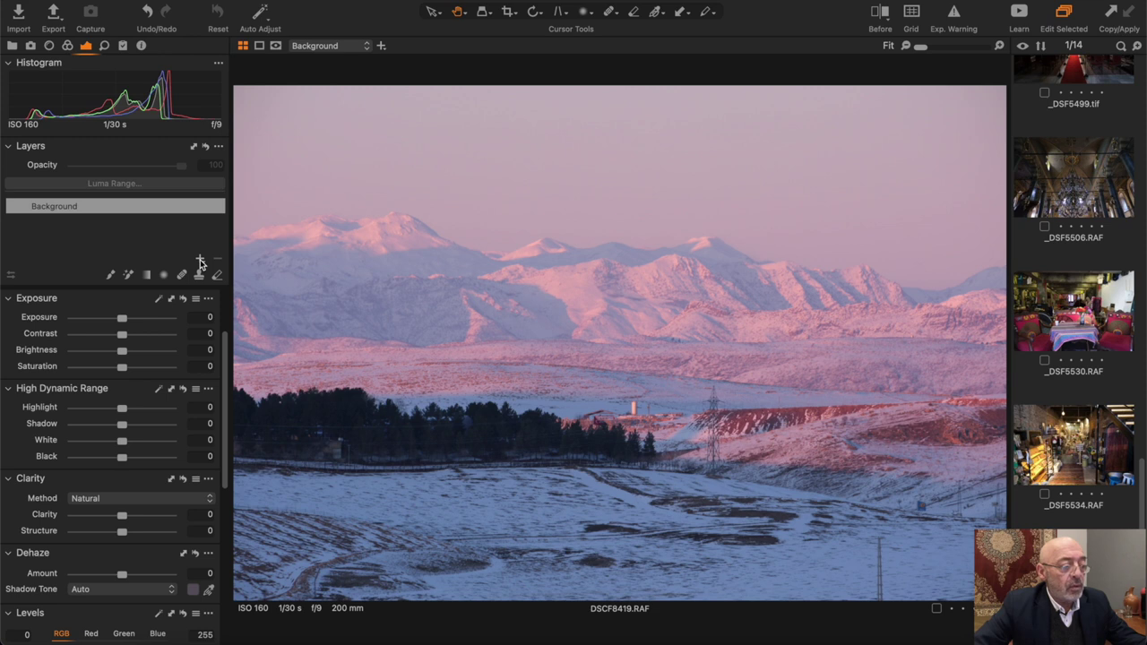
- Add a new adjustment layer to the landscape from the Layers tool
{"action": "left_click", "coordinate": [201, 262]}
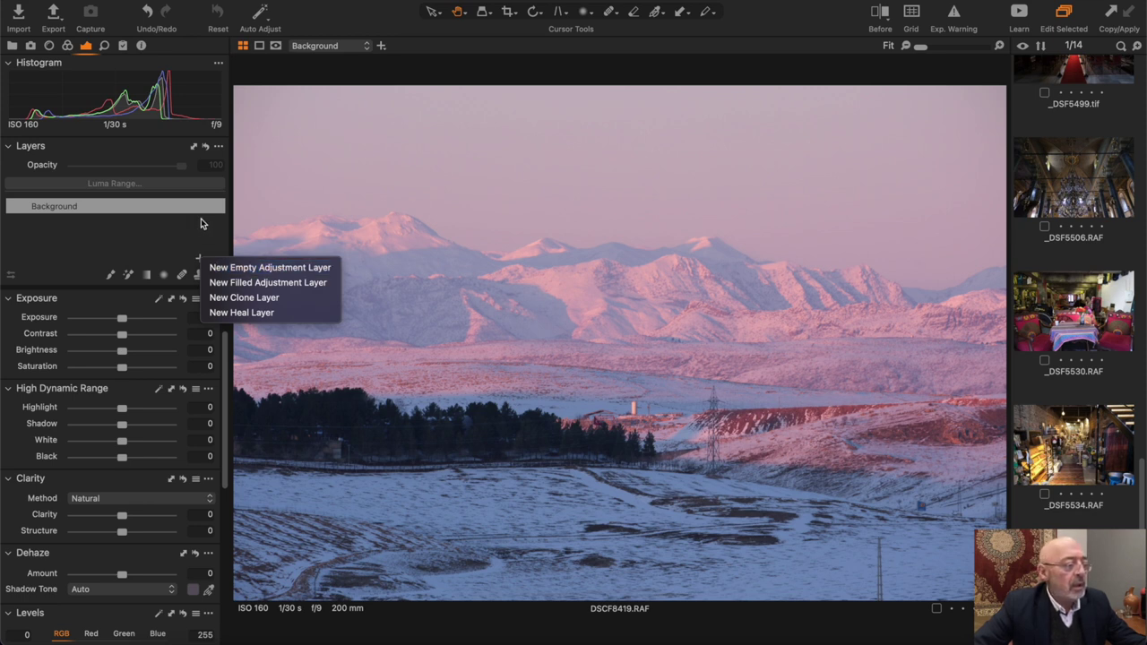
{"action": "left_click", "coordinate": [154, 224]}
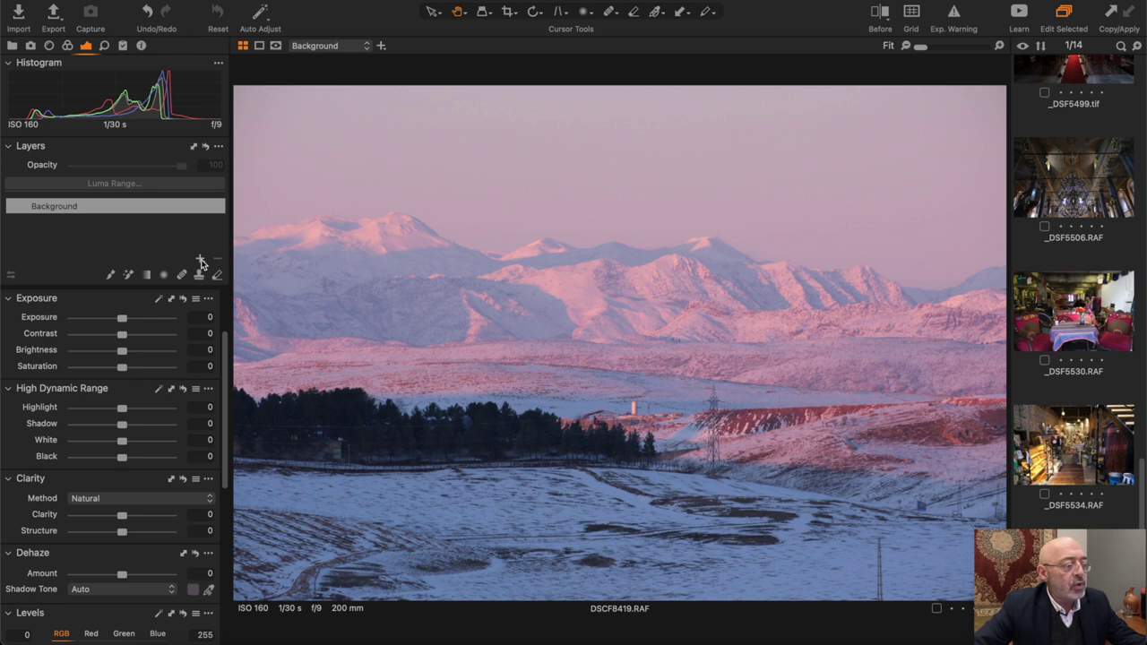
{"action": "left_click", "coordinate": [202, 260]}
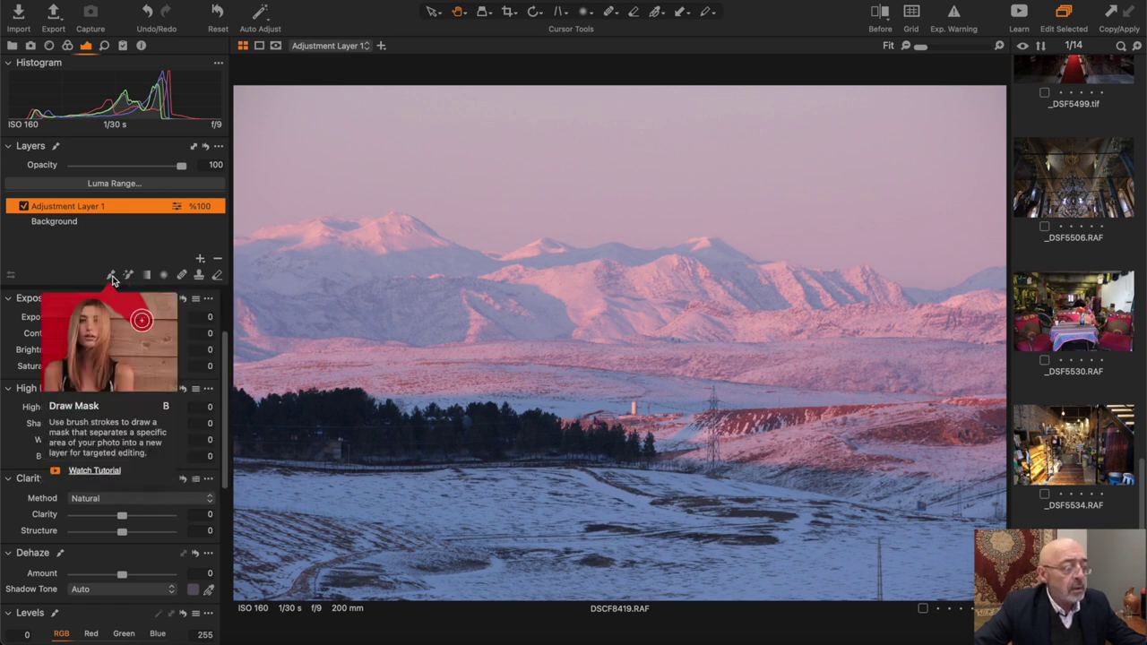
{"action": "left_click", "coordinate": [148, 277]}
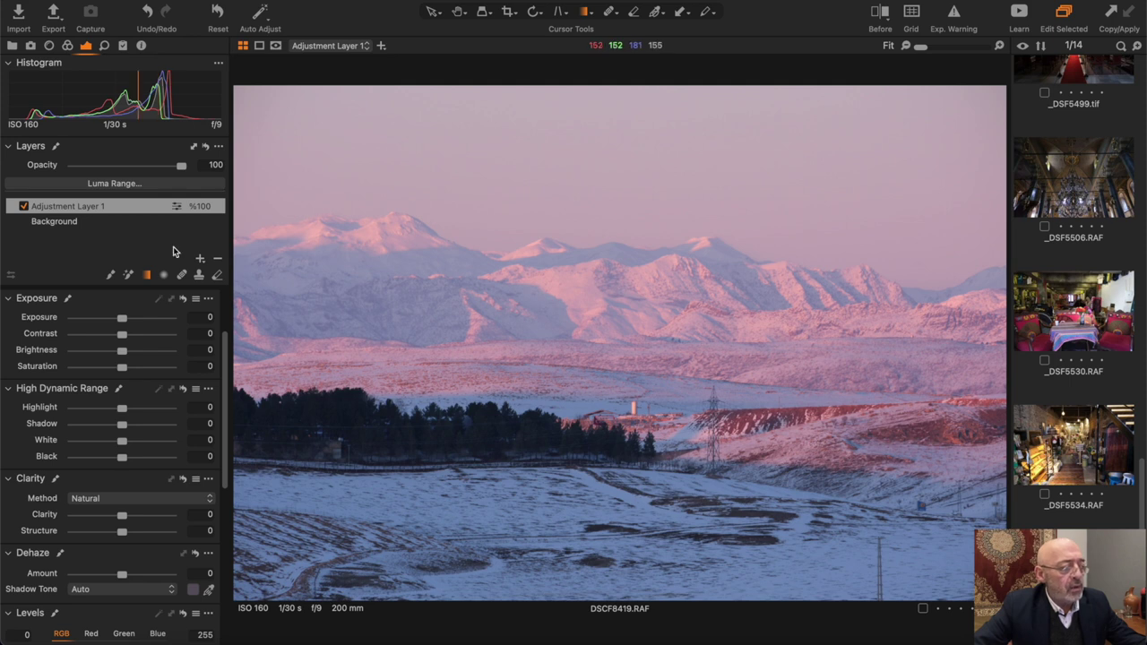
- Rename Adjustment Layer 1 to 'gök yüzü'
{"action": "left_click", "coordinate": [102, 212]}
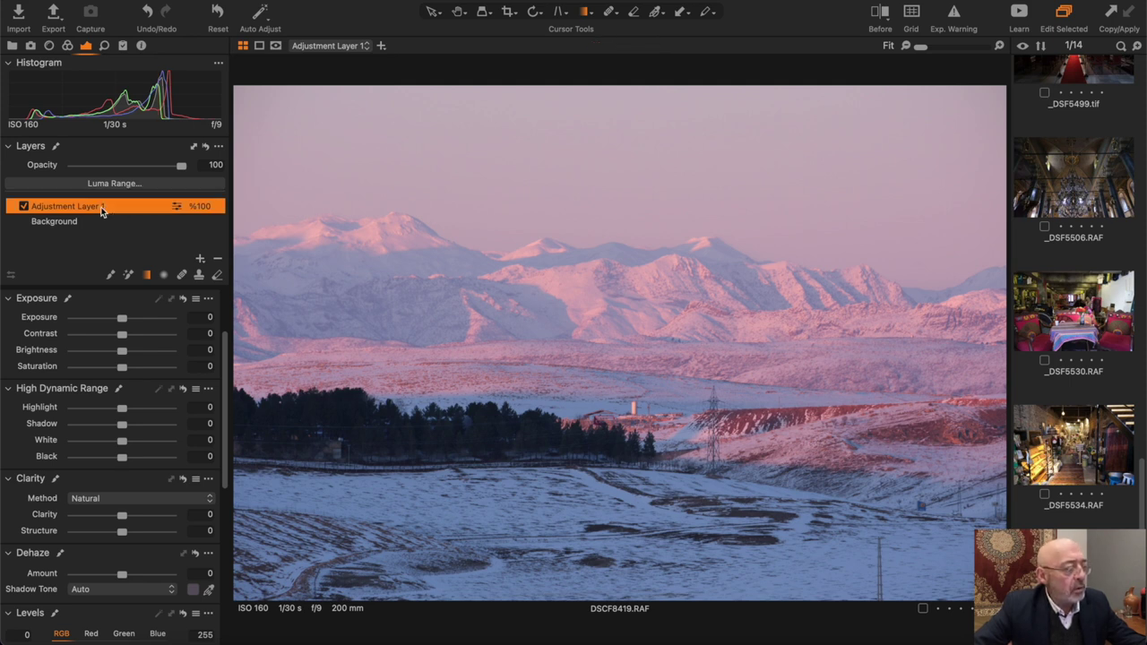
{"action": "double_click", "coordinate": [101, 206]}
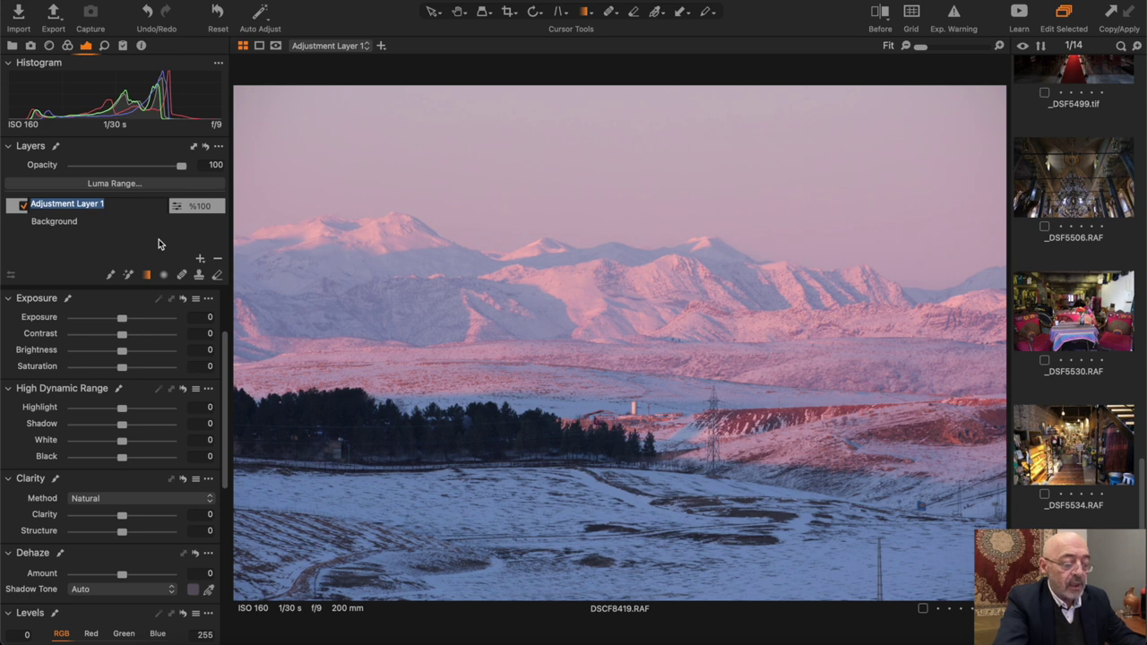
{"action": "type", "text": "g"}
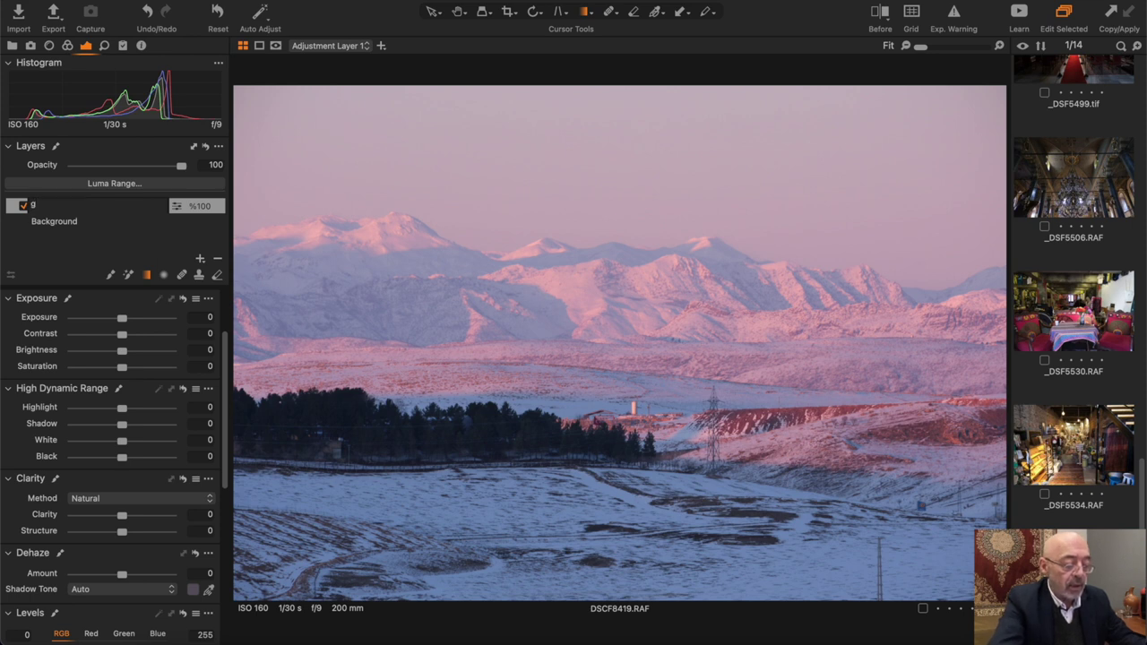
{"action": "type", "text": "ök y"}
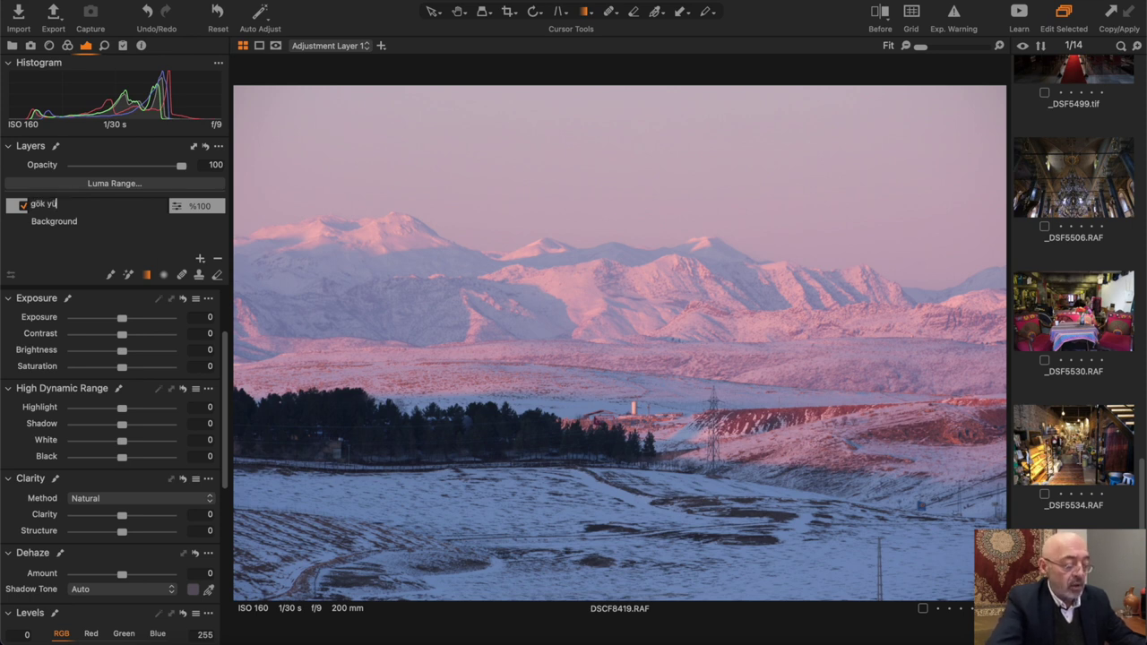
{"action": "type", "text": "ü"}
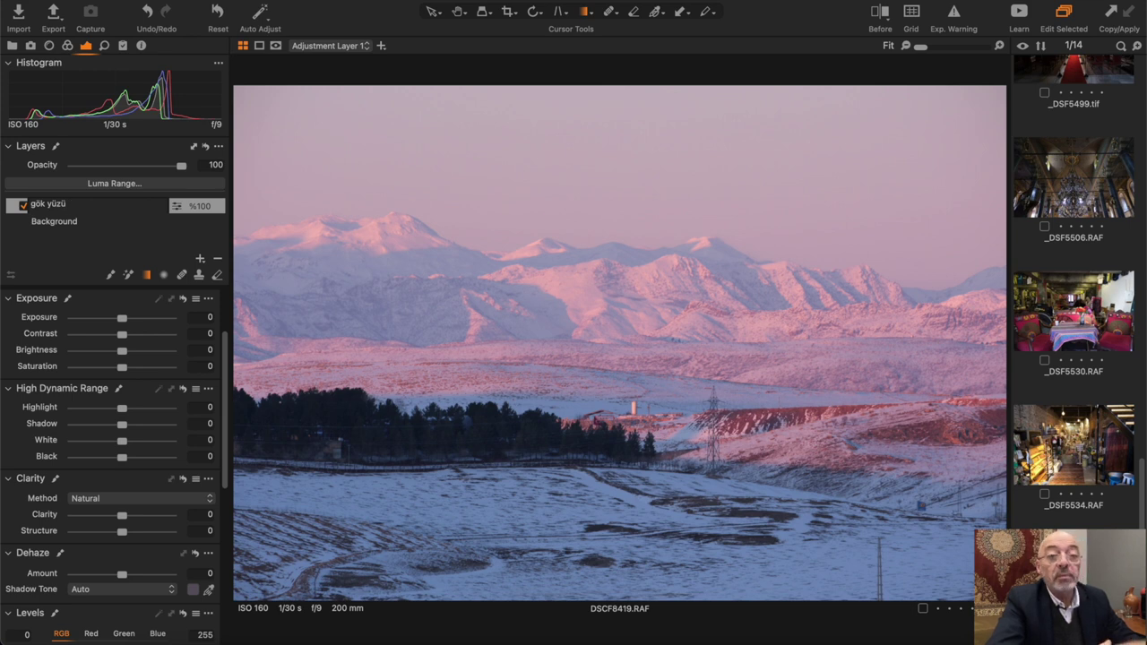
{"action": "key", "text": "Return"}
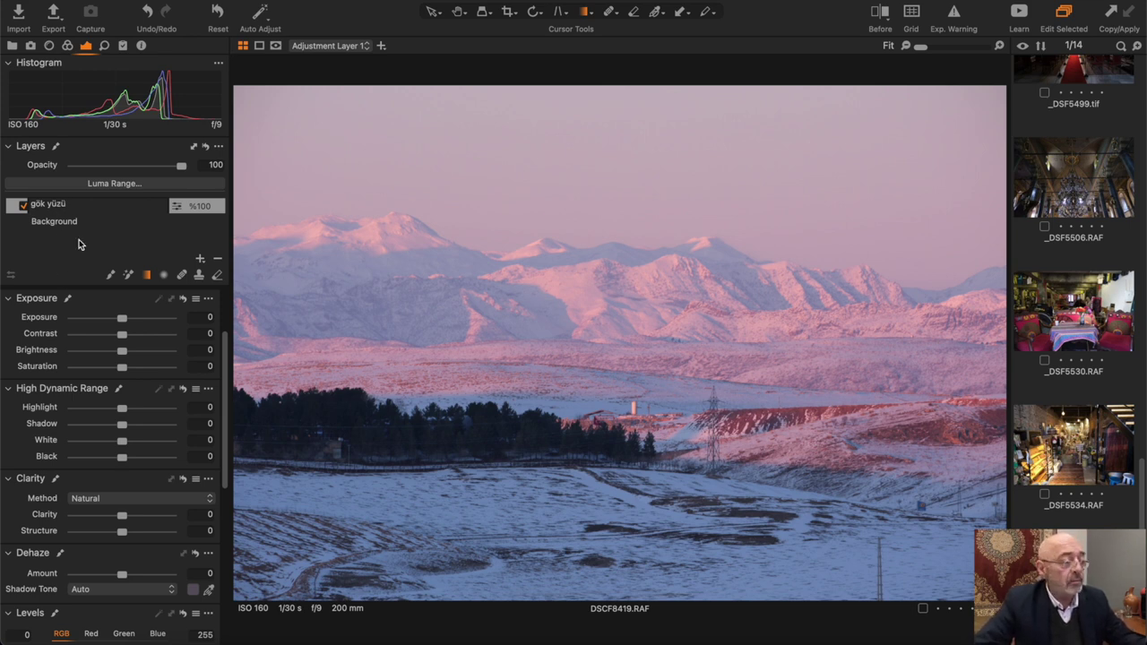
{"action": "key", "text": "Return"}
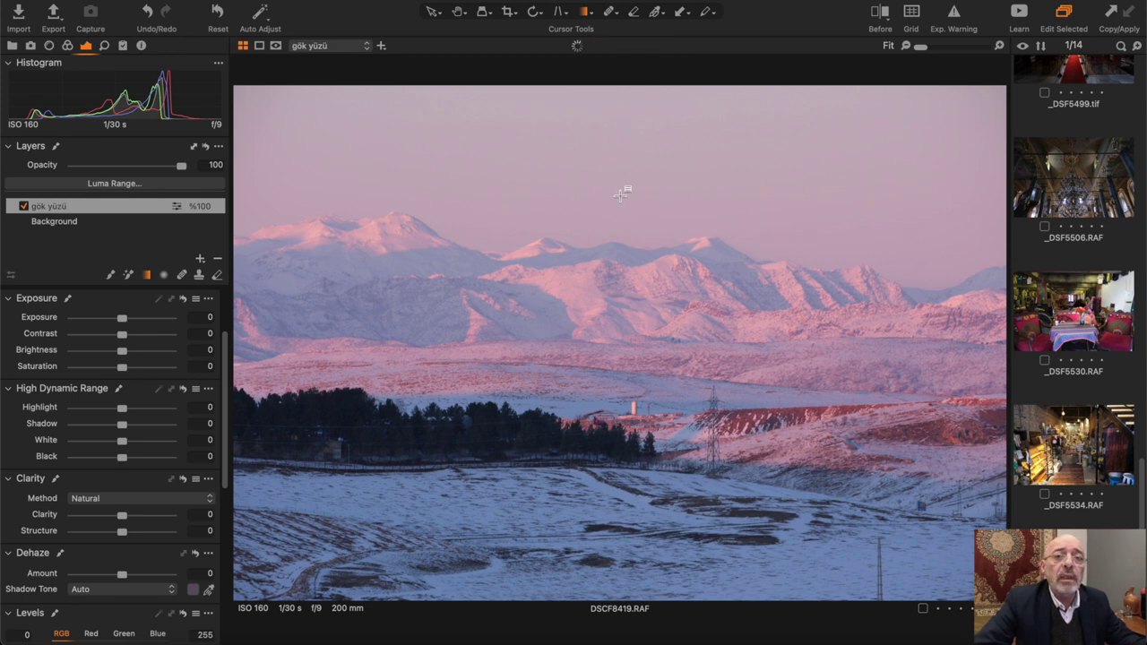
- Draw a linear gradient mask down over the sky, fading at the mountain tops
{"action": "key", "text": "b"}
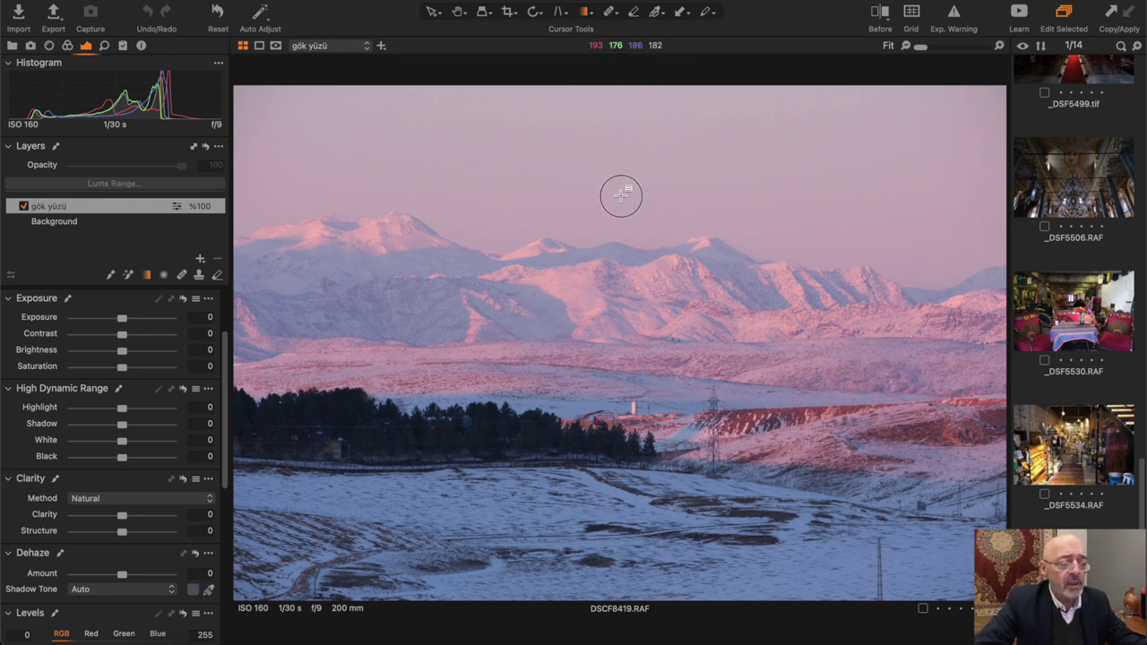
{"action": "left_click_drag", "start_coordinate": [620, 195], "coordinate": [615, 273]}
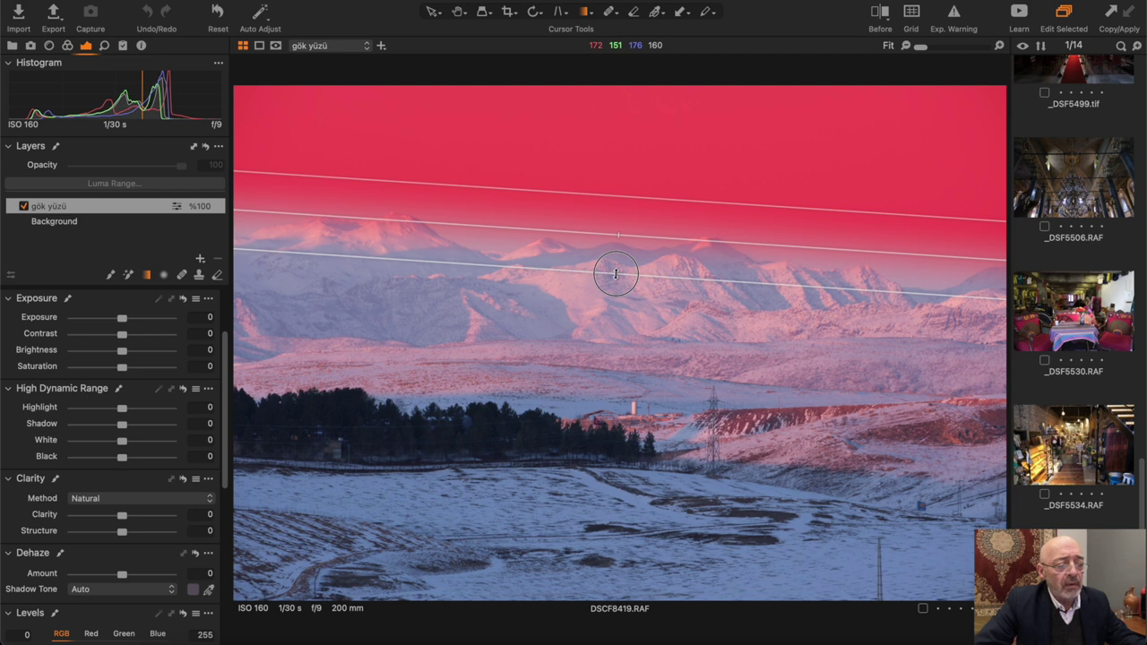
{"action": "left_click_drag", "start_coordinate": [615, 273], "coordinate": [617, 275]}
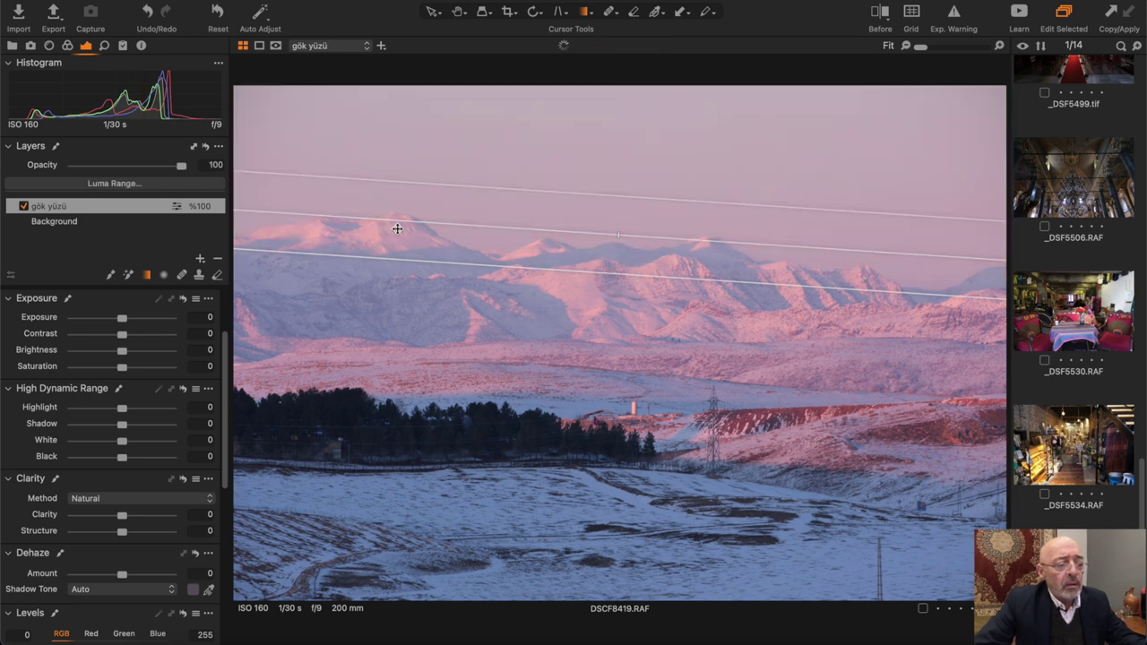
- Test a Luma Range limited to the brightest tones with the mask overlay, then cancel it
{"action": "left_click", "coordinate": [117, 185]}
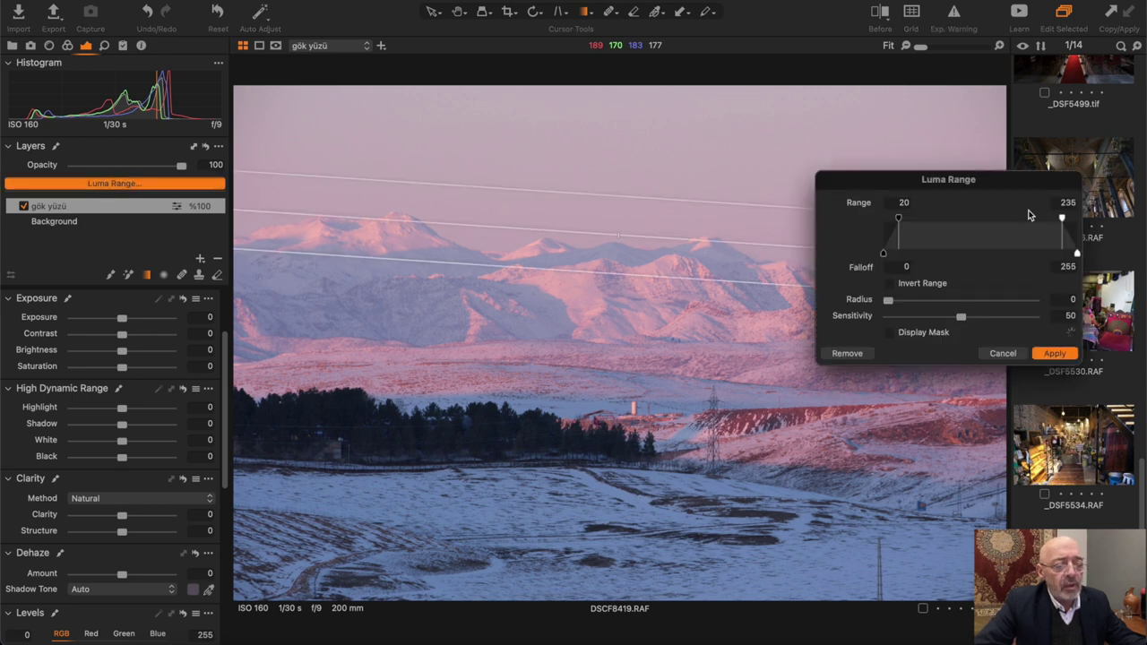
{"action": "left_click", "coordinate": [891, 332]}
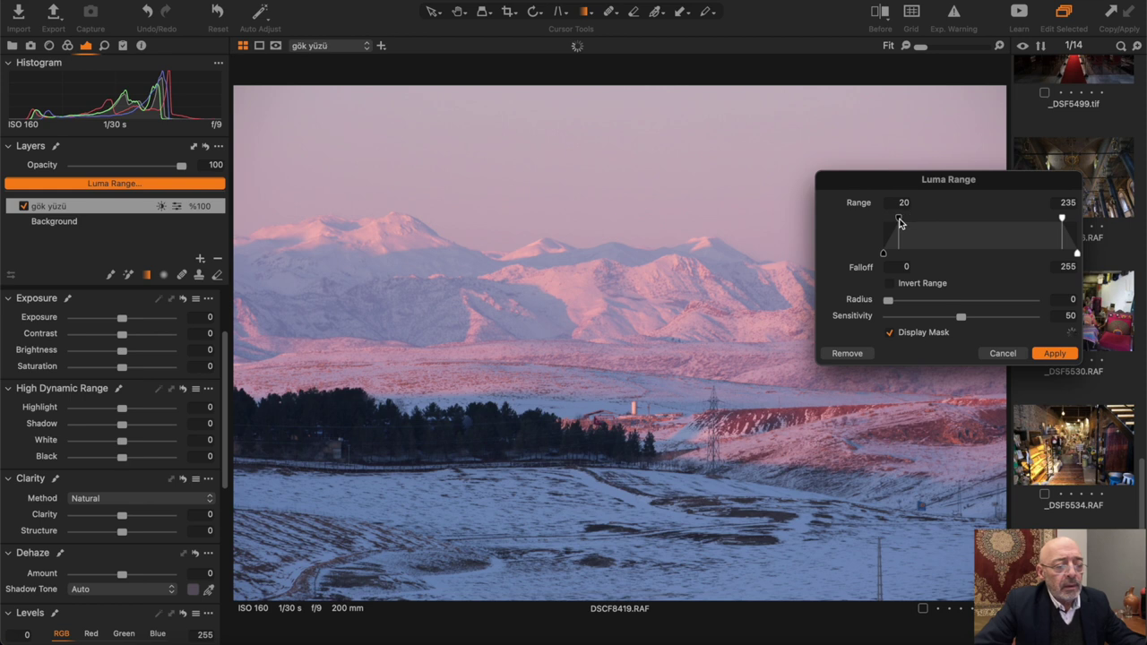
{"action": "mouse_move", "coordinate": [900, 223]}
{"action": "left_mouse_down"}
{"action": "mouse_move", "coordinate": [1032, 215]}
{"action": "mouse_move", "coordinate": [1020, 222]}
{"action": "left_mouse_up"}
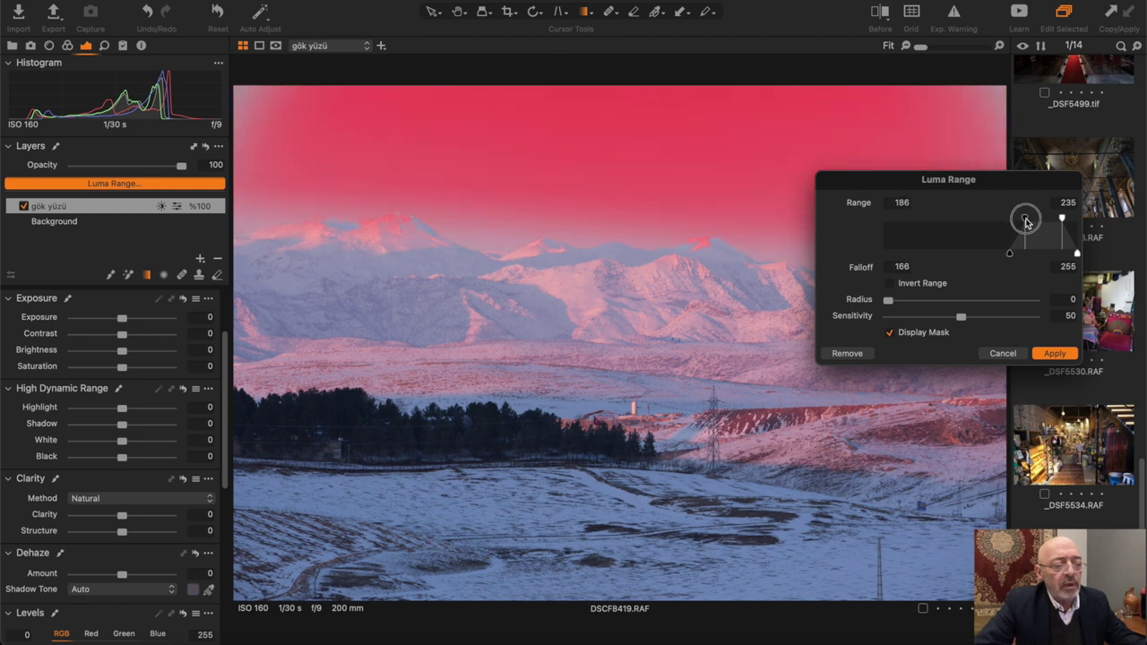
{"action": "mouse_move", "coordinate": [1019, 224]}
{"action": "left_mouse_down"}
{"action": "mouse_move", "coordinate": [876, 264]}
{"action": "mouse_move", "coordinate": [1000, 259]}
{"action": "left_mouse_up"}
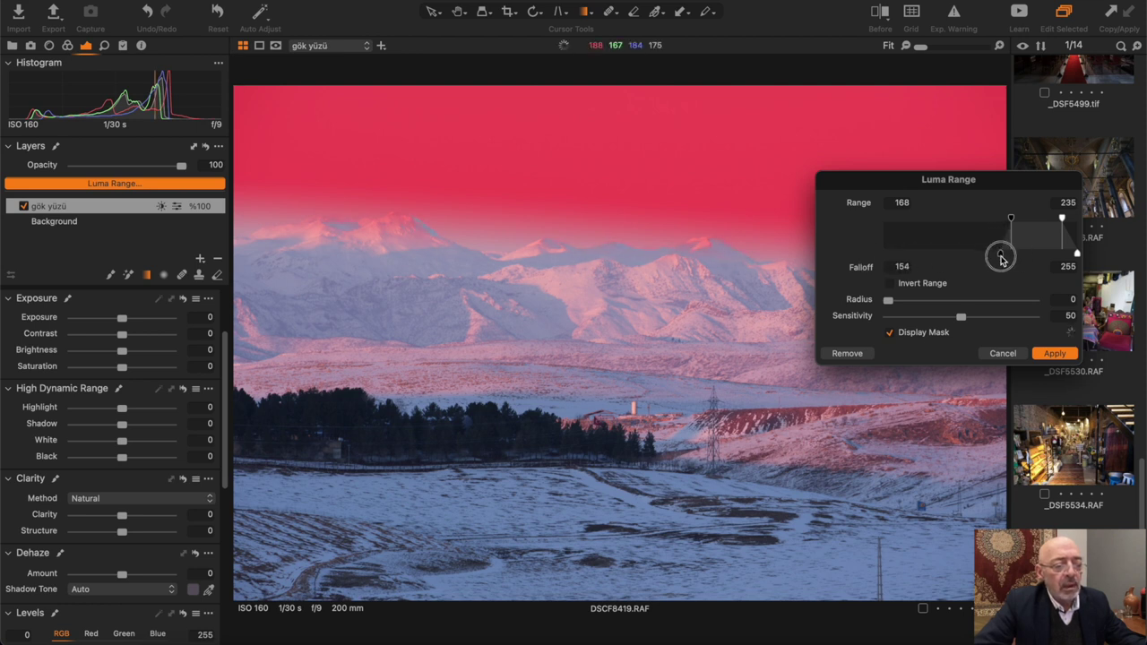
{"action": "left_click", "coordinate": [889, 334]}
{"action": "left_click", "coordinate": [1003, 353]}
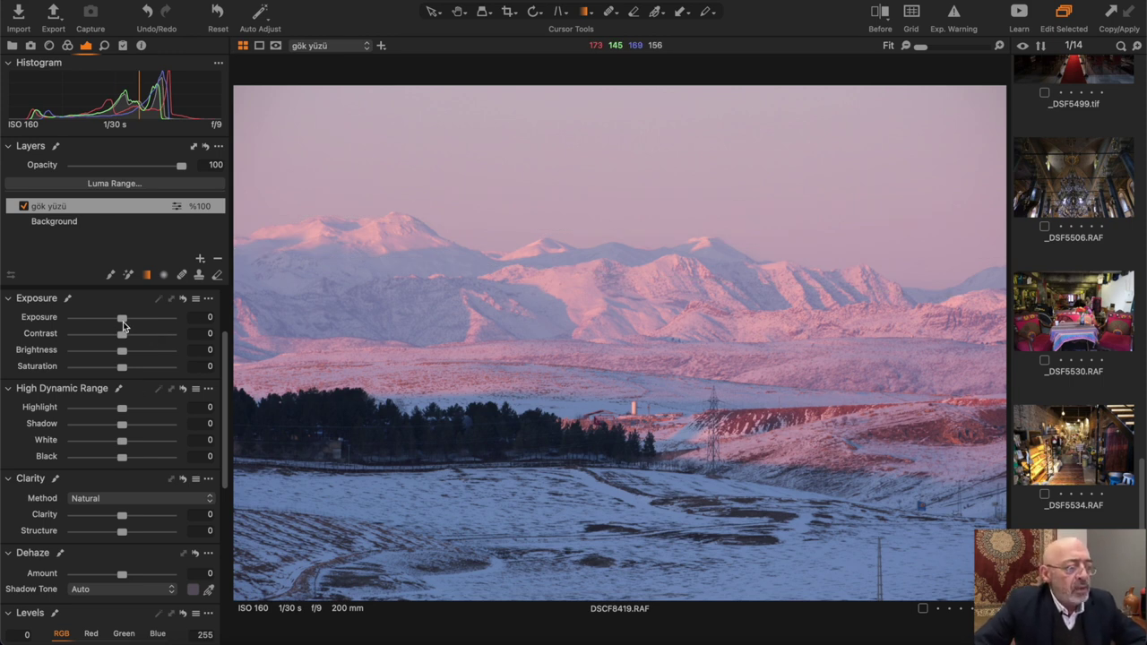
- Darken the gök yüzü sky with Exposure -0.3, Highlight -40, Clarity -31 and Structure -30
{"action": "left_click_drag", "start_coordinate": [123, 320], "coordinate": [119, 324]}
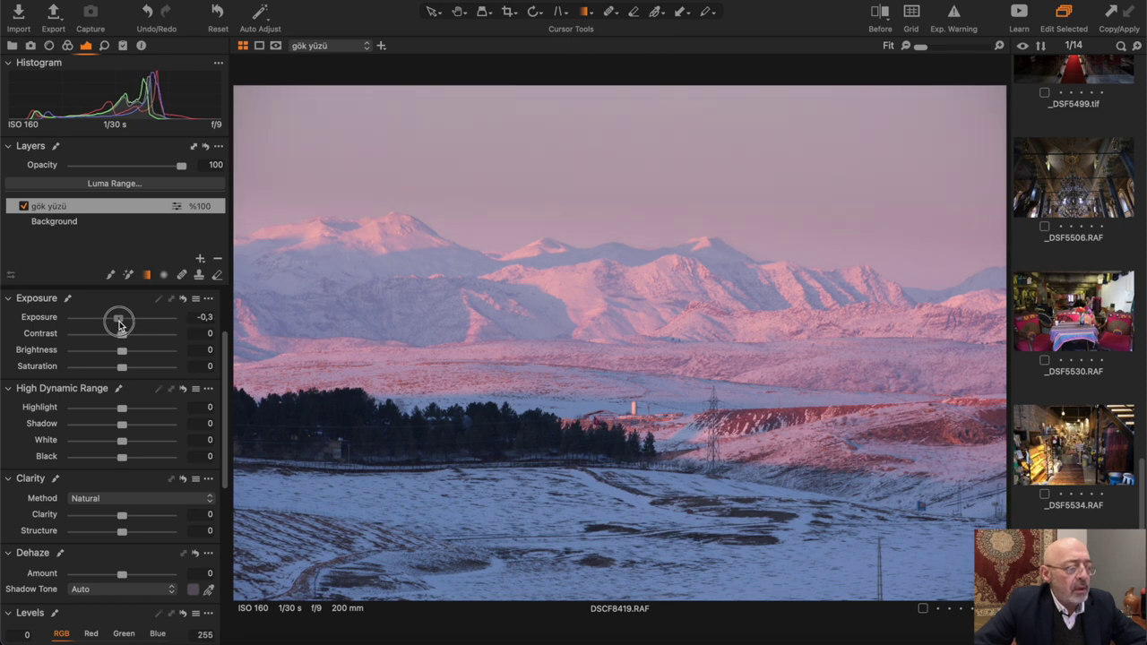
{"action": "left_click_drag", "start_coordinate": [120, 411], "coordinate": [101, 415]}
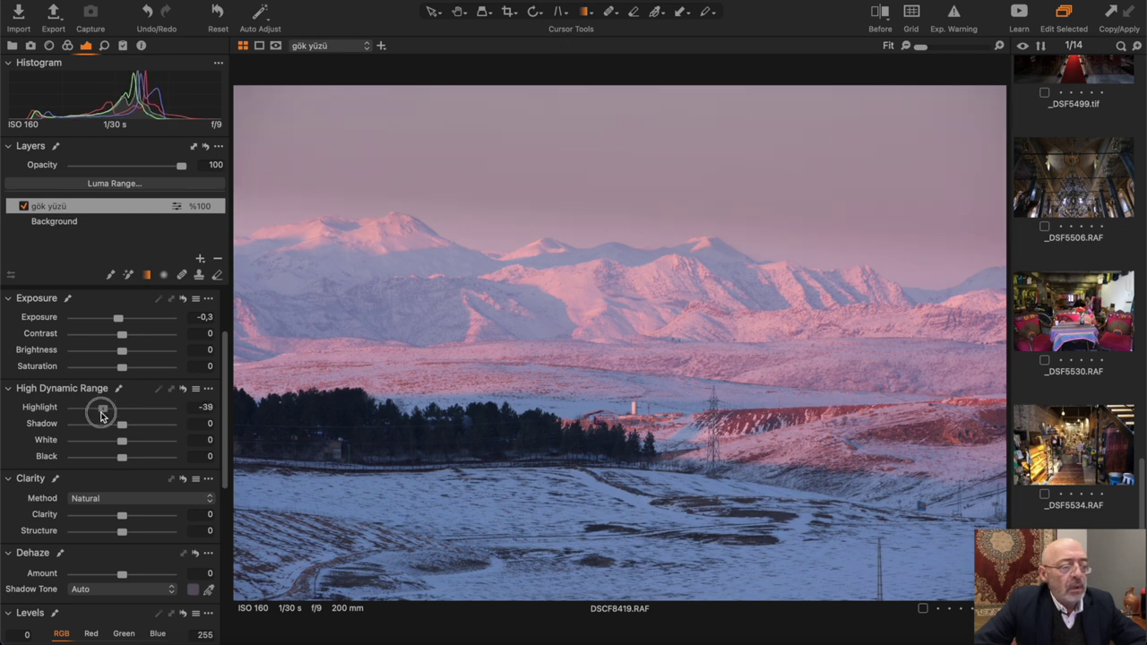
{"action": "left_click_drag", "start_coordinate": [101, 415], "coordinate": [100, 415]}
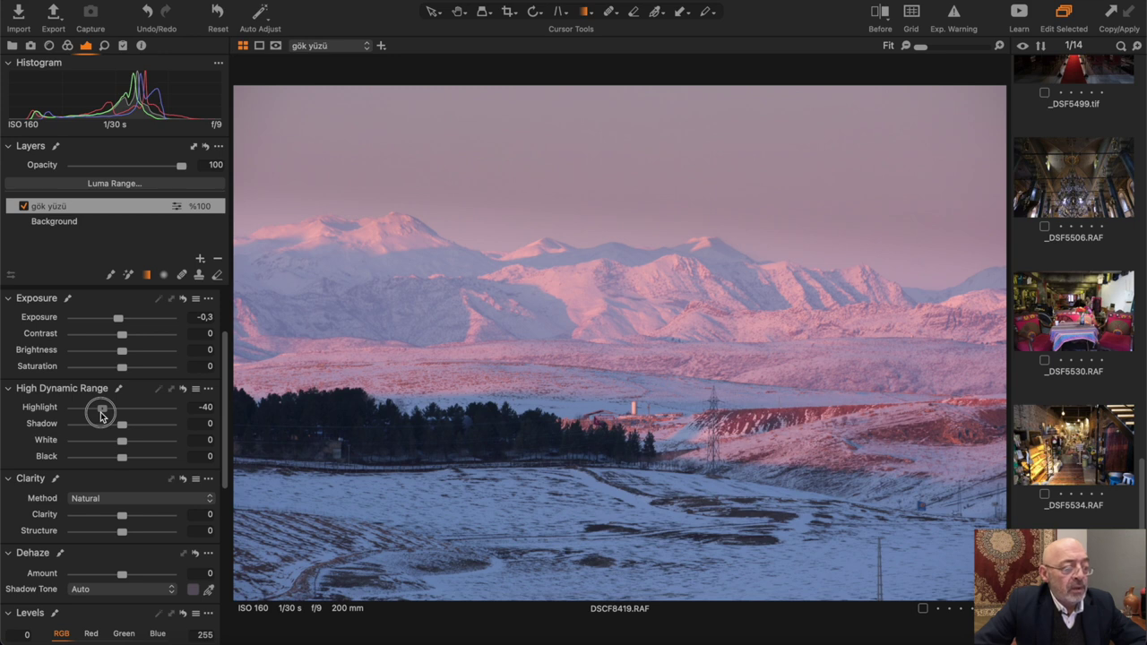
{"action": "left_click_drag", "start_coordinate": [100, 415], "coordinate": [100, 414]}
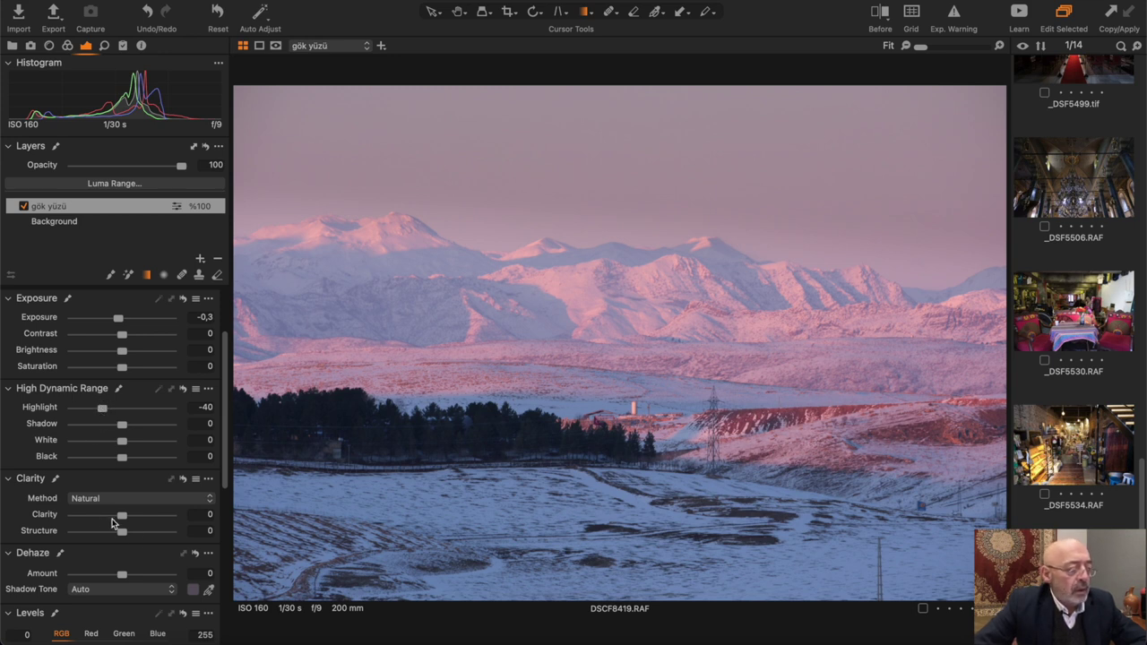
{"action": "mouse_move", "coordinate": [124, 522]}
{"action": "left_mouse_down"}
{"action": "mouse_move", "coordinate": [108, 520]}
{"action": "mouse_move", "coordinate": [107, 535]}
{"action": "left_mouse_up"}
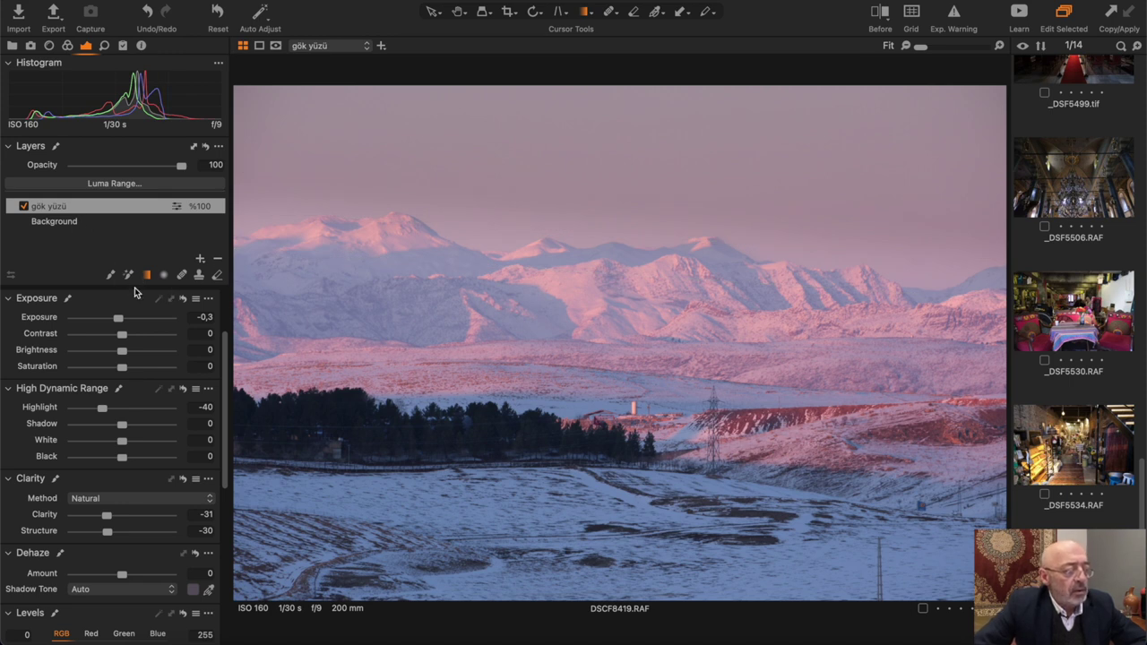
- Add a new adjustment layer named 'ağaçlık'
{"action": "left_click", "coordinate": [201, 262]}
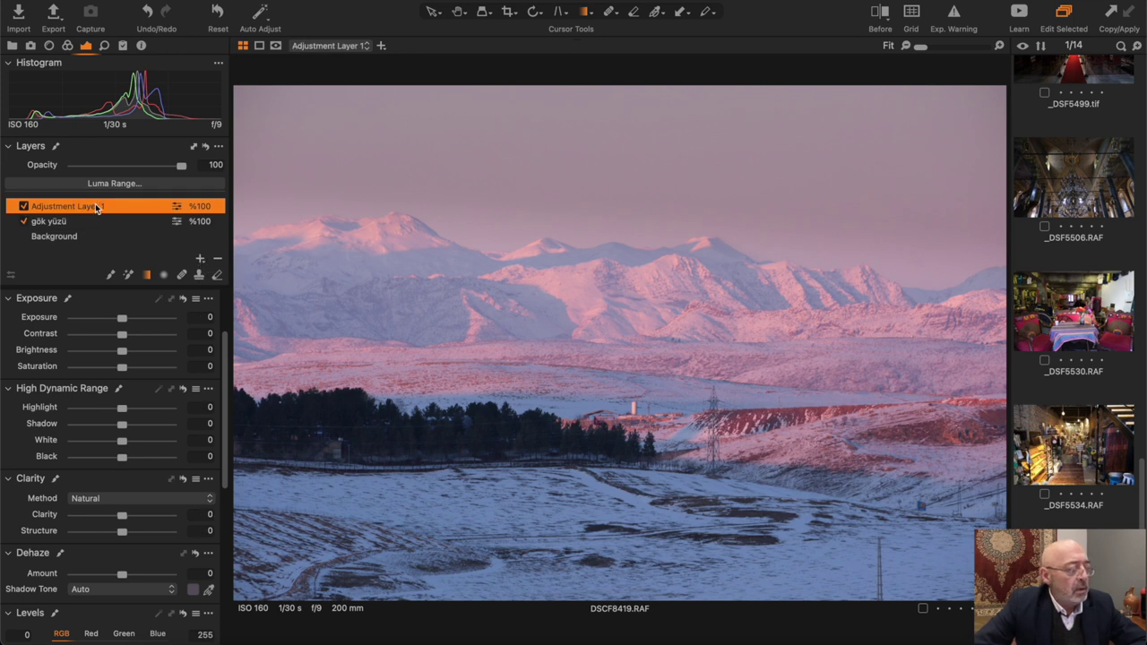
{"action": "double_click", "coordinate": [95, 207]}
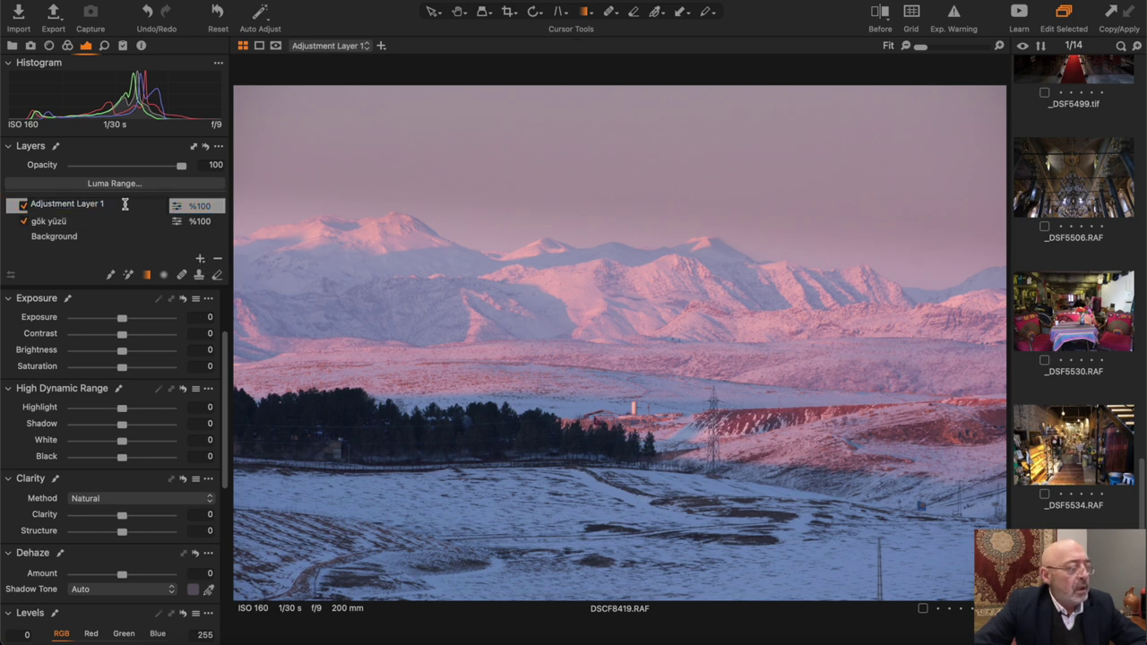
{"action": "key", "text": "BackSpace"}
{"action": "type", "text": "ağaç"}
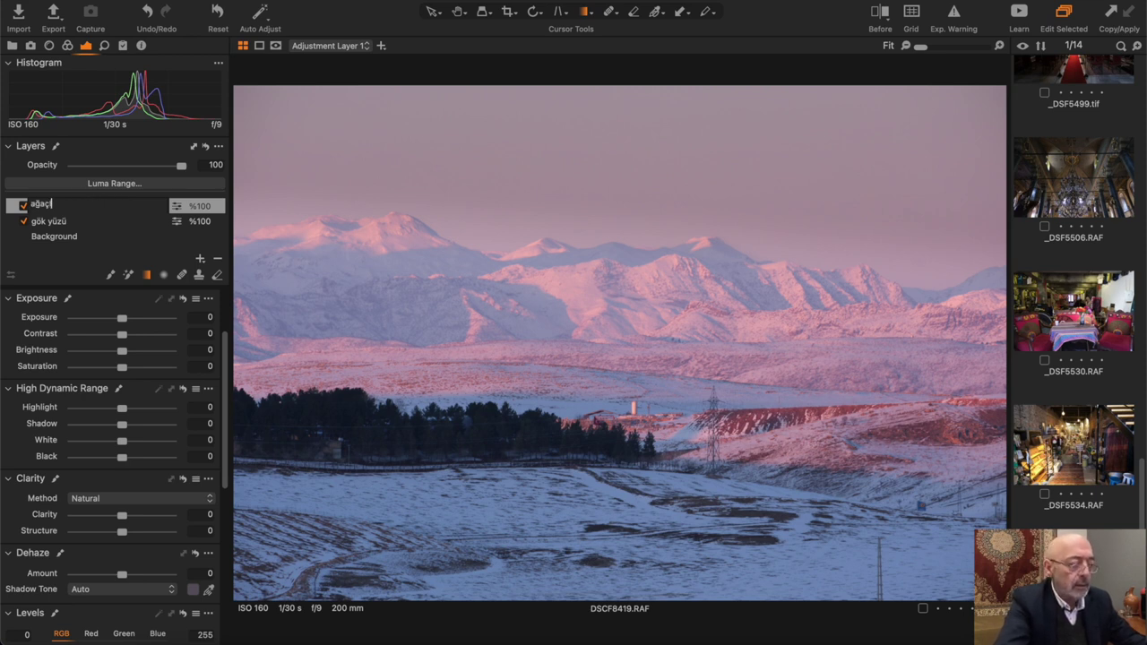
{"action": "type", "text": "lık"}
{"action": "key", "text": "Return"}
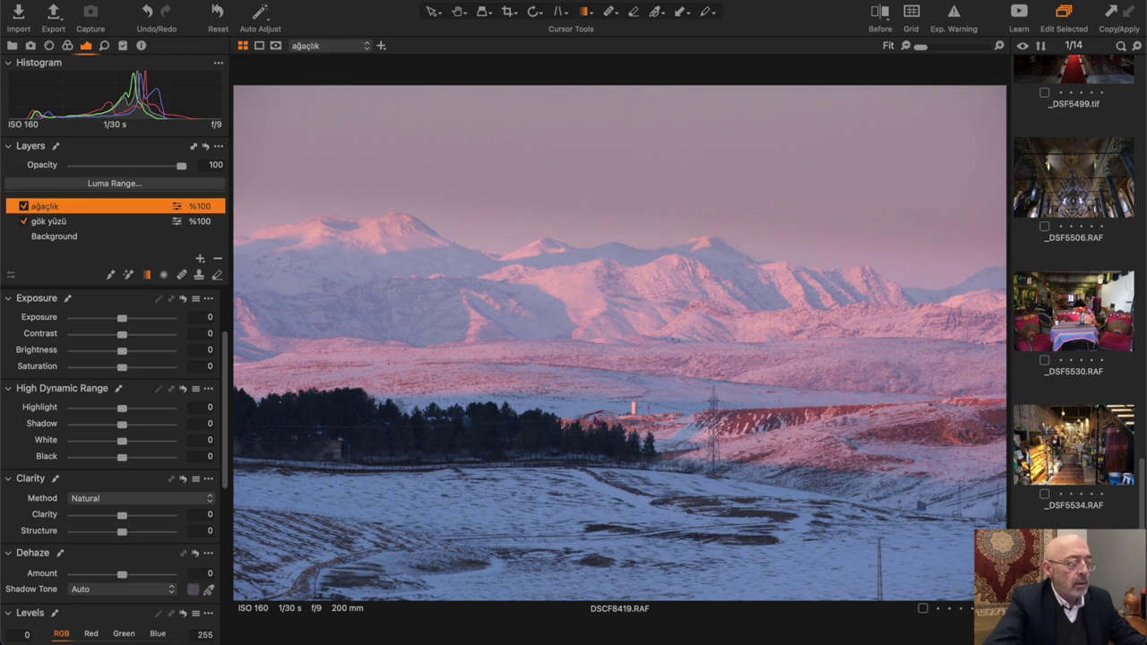
- Mask the tree line on the ağaçlık layer with the Magic Brush
{"action": "left_click", "coordinate": [129, 276]}
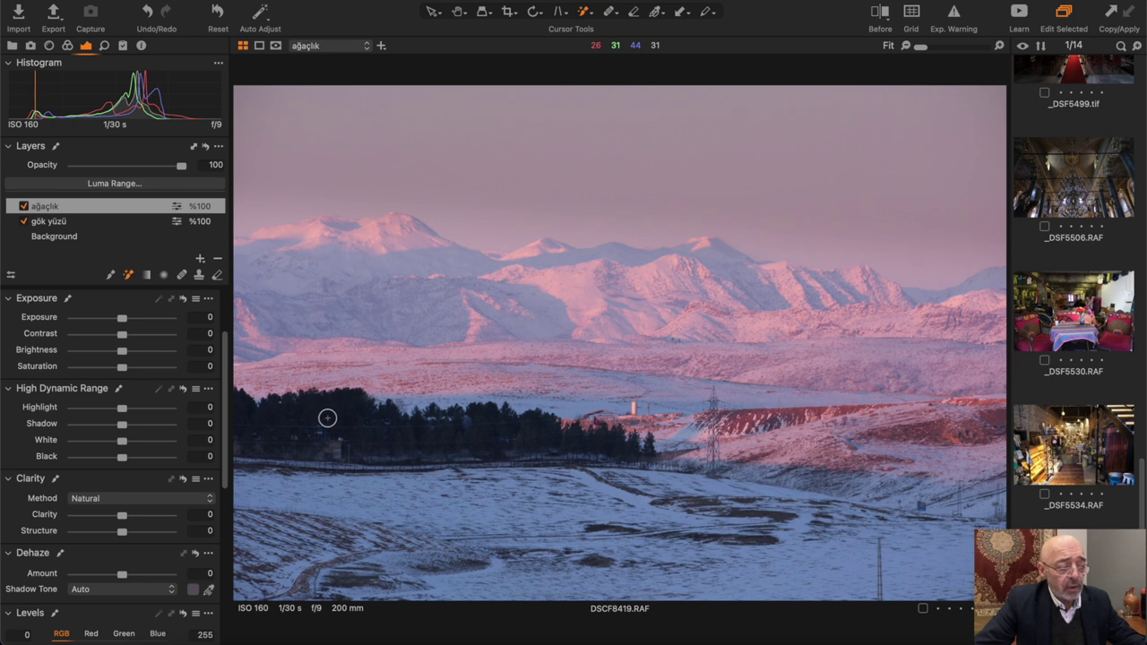
{"action": "left_click", "coordinate": [327, 418]}
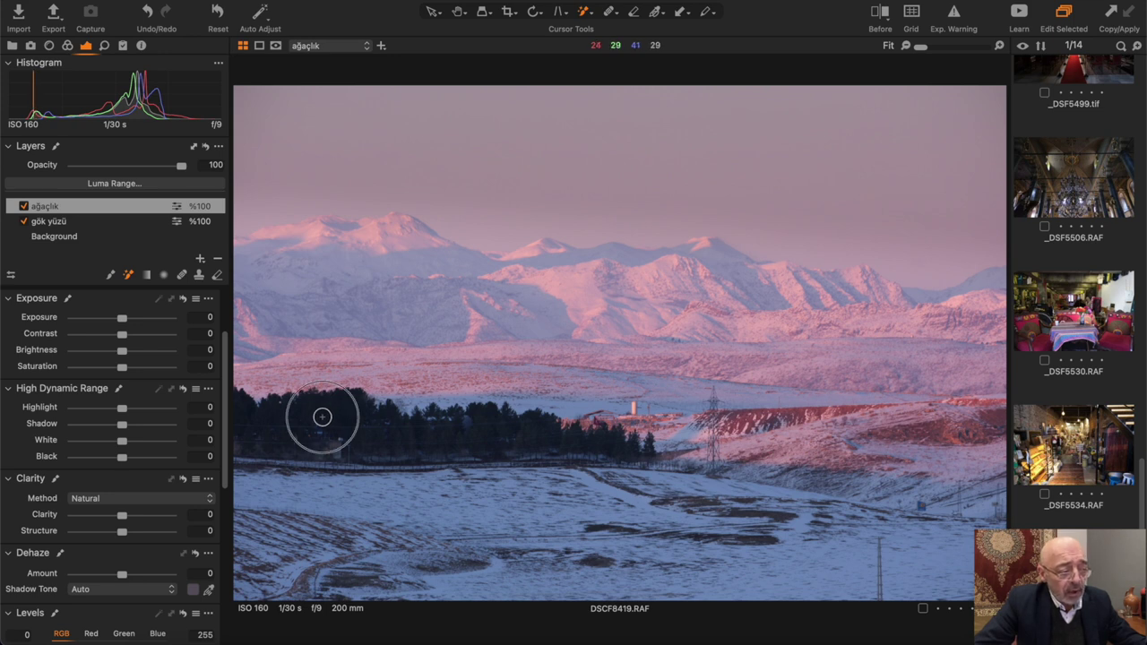
{"action": "left_click", "coordinate": [525, 435]}
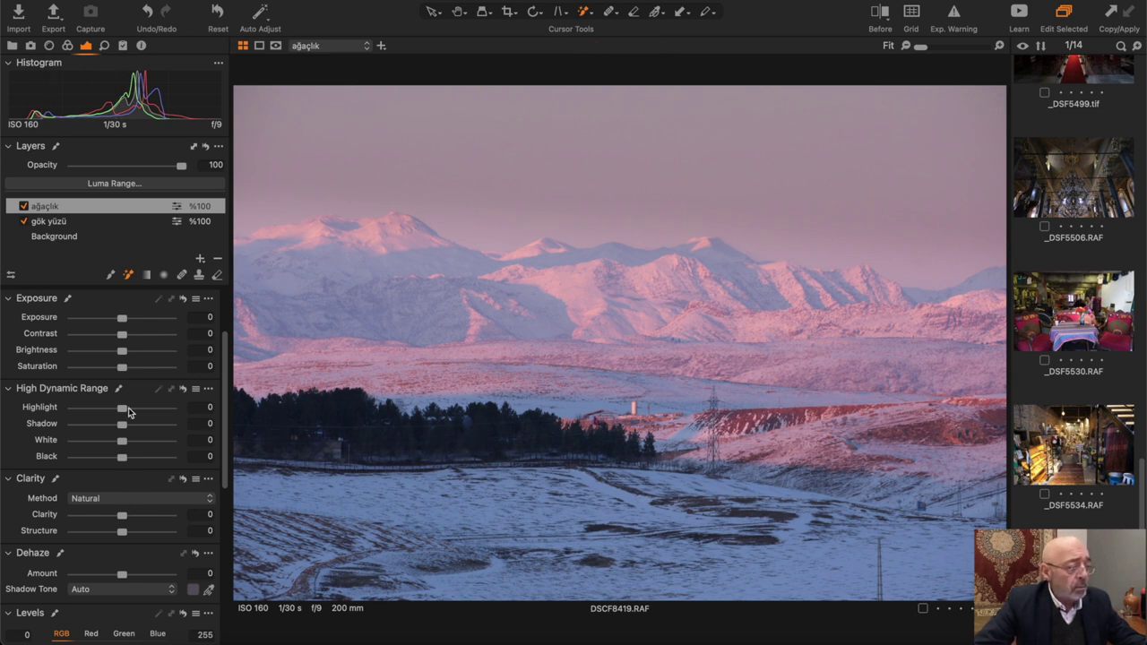
- Set the trees to Exposure 0.36, Contrast 5, Brightness -3, Shadow 4, Clarity 12, Structure 10
{"action": "left_click_drag", "start_coordinate": [122, 319], "coordinate": [162, 316]}
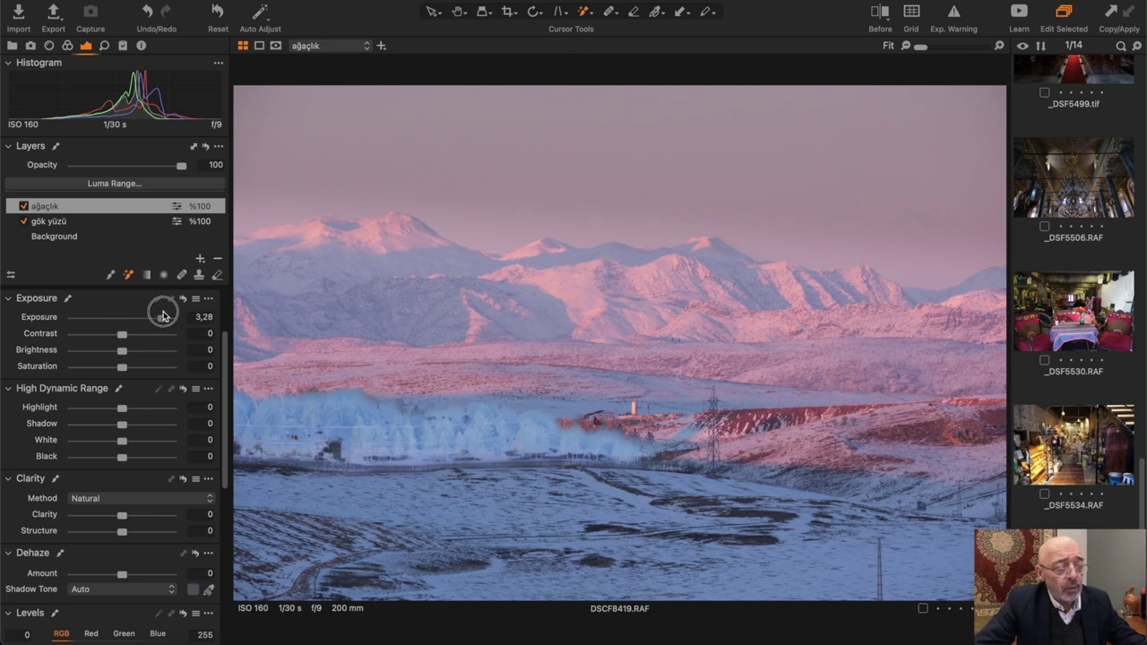
{"action": "left_click_drag", "start_coordinate": [162, 315], "coordinate": [128, 328]}
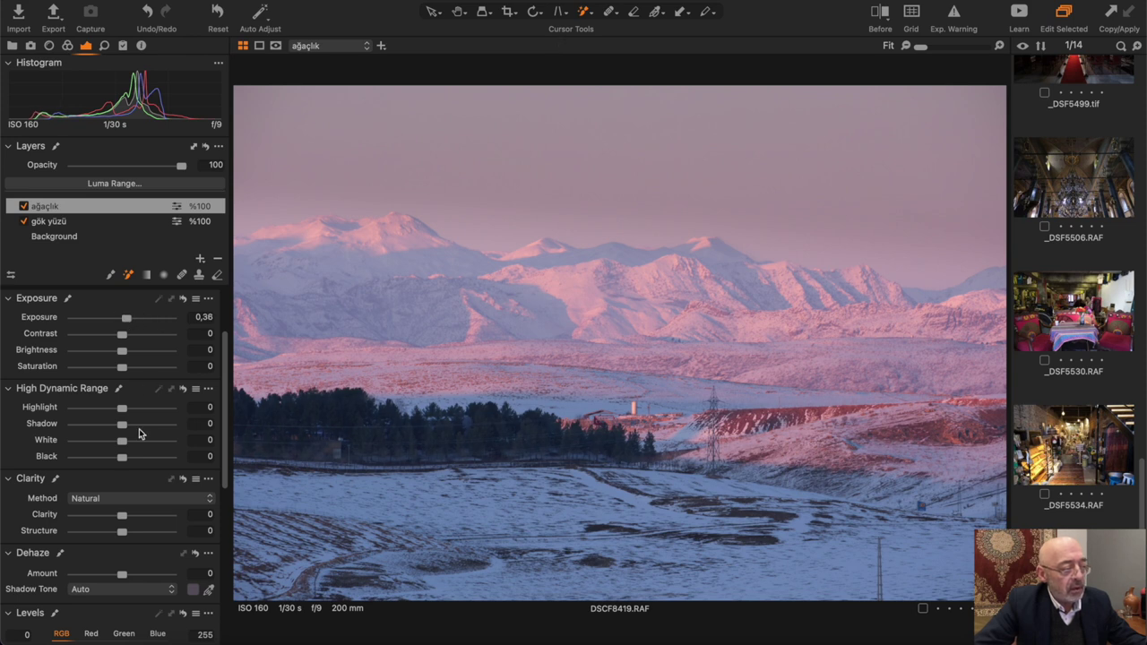
{"action": "left_click_drag", "start_coordinate": [119, 334], "coordinate": [122, 335]}
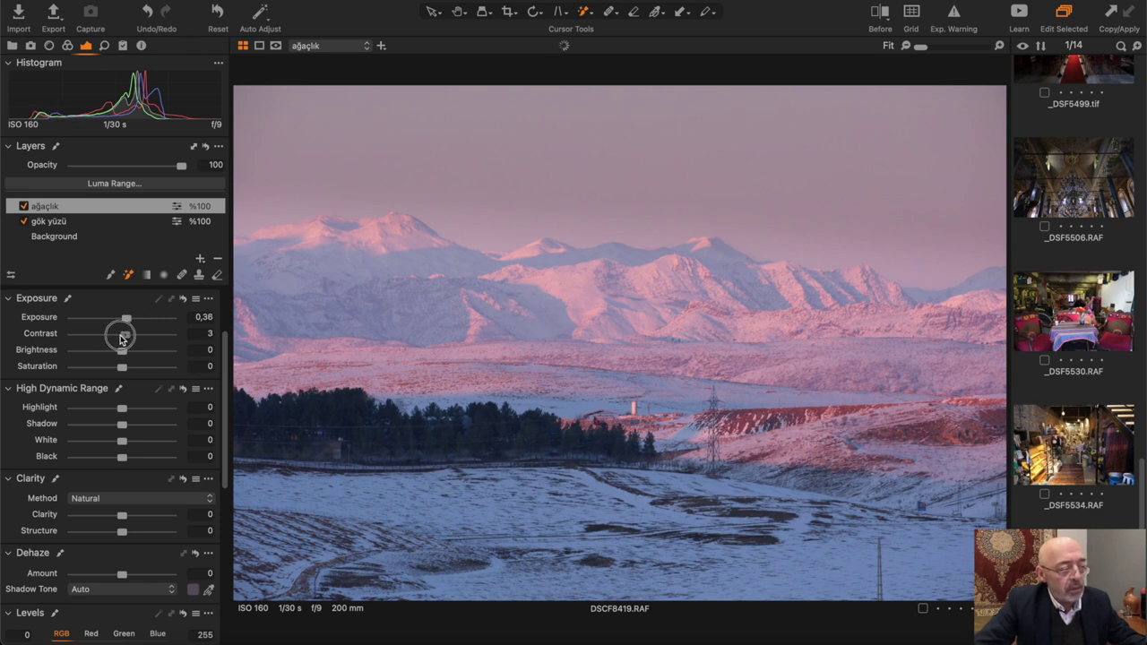
{"action": "left_click_drag", "start_coordinate": [122, 336], "coordinate": [122, 357]}
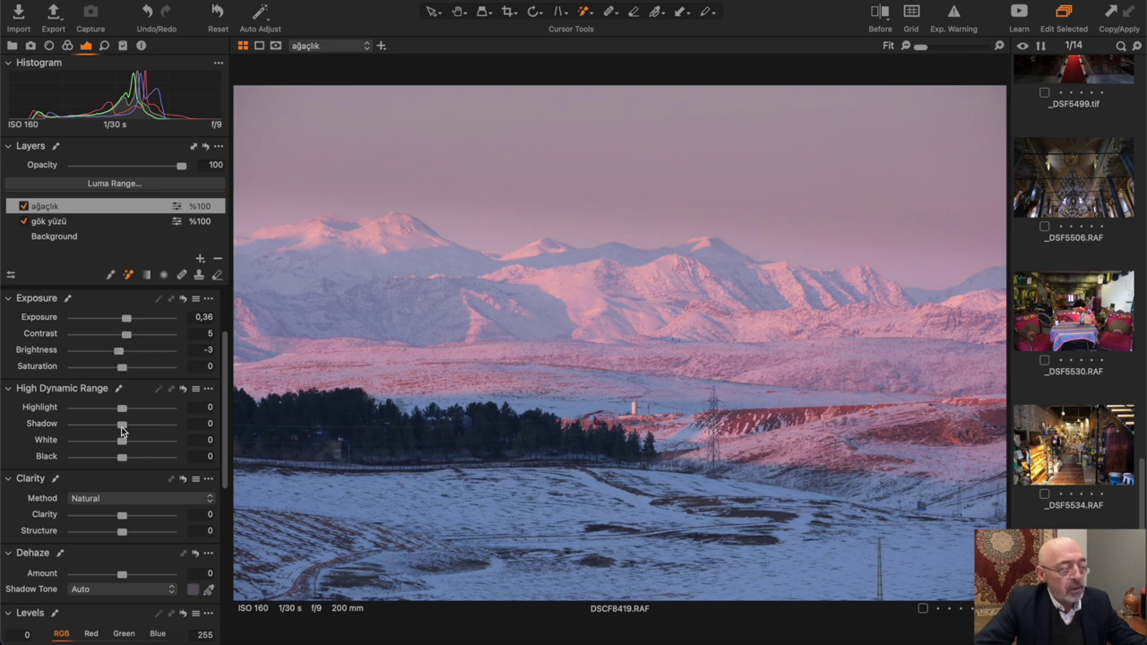
{"action": "left_click_drag", "start_coordinate": [121, 426], "coordinate": [124, 428]}
{"action": "left_click_drag", "start_coordinate": [122, 519], "coordinate": [127, 536]}
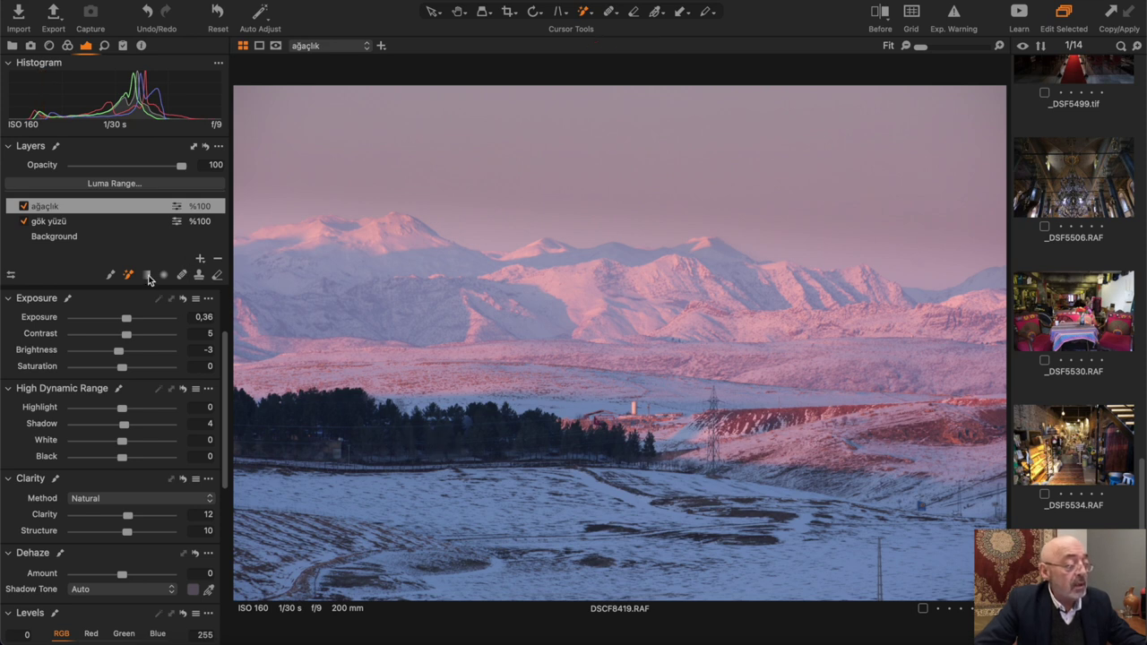
- Add a third adjustment layer and start renaming it 'alt bölüm'
{"action": "left_click", "coordinate": [201, 260]}
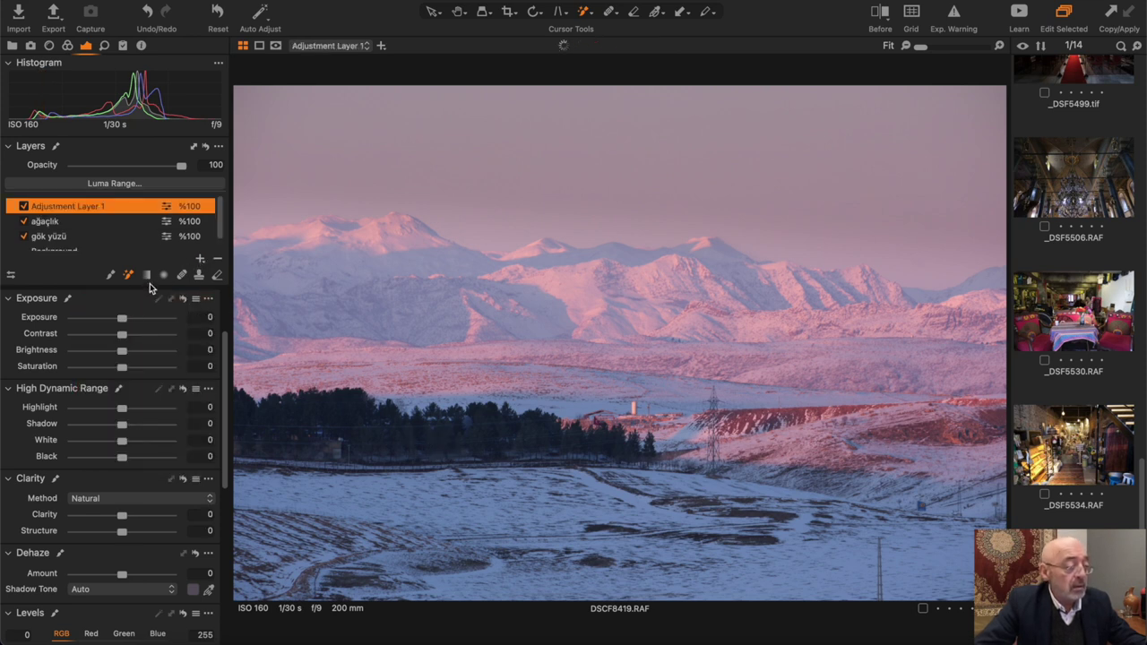
{"action": "double_click", "coordinate": [96, 207]}
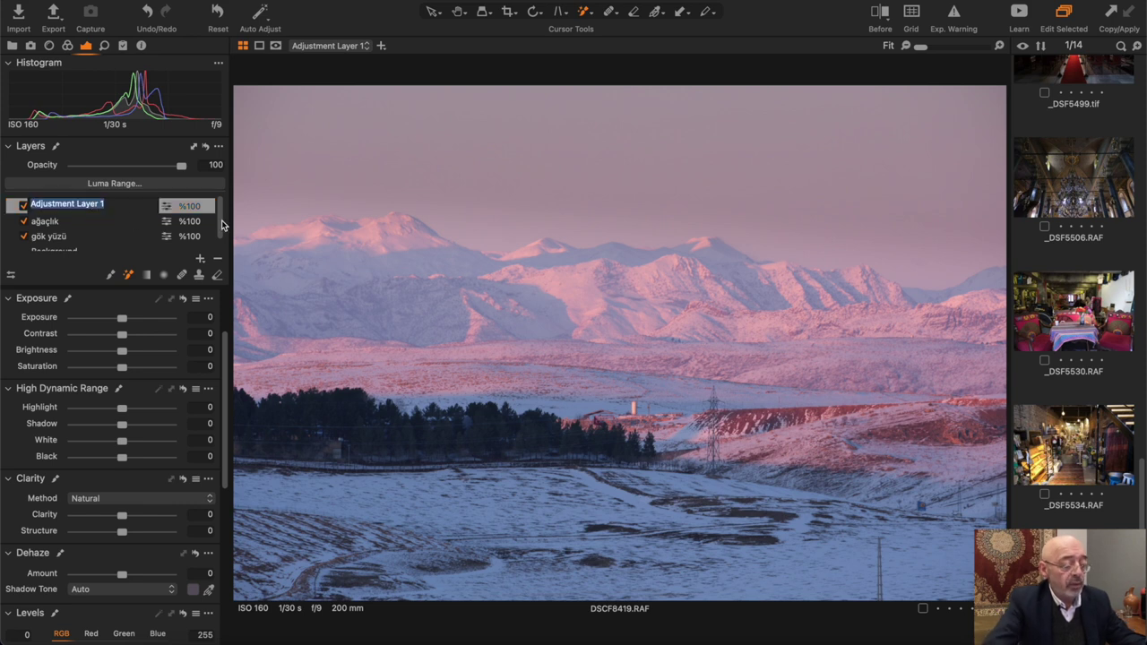
{"action": "type", "text": "alt böl"}
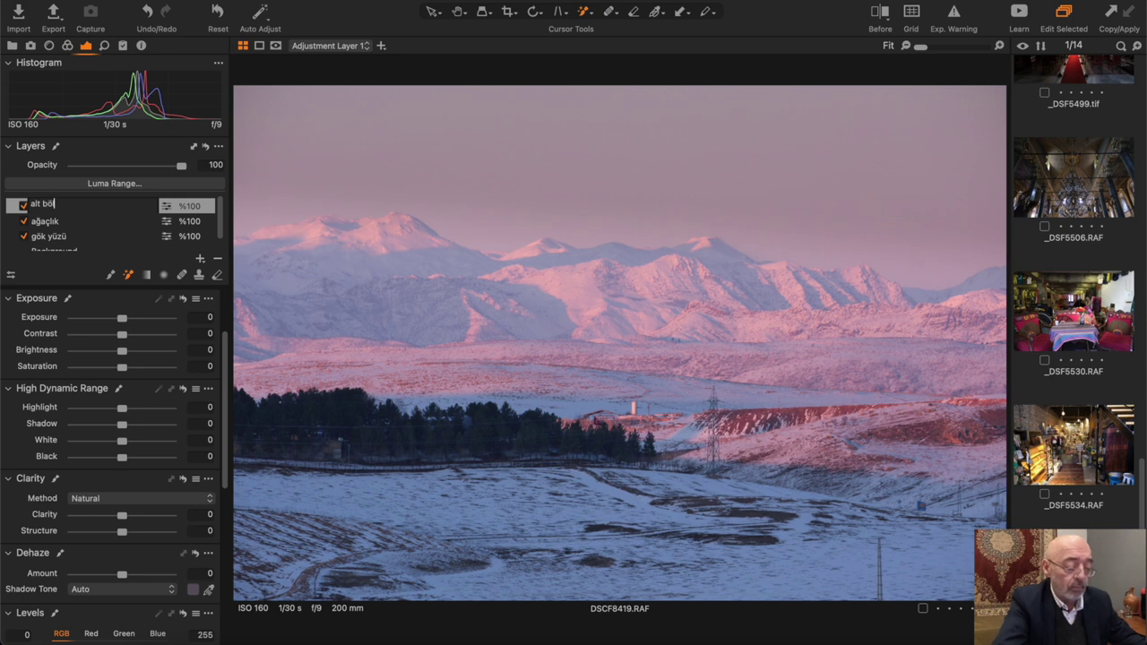
{"action": "type", "text": "üm"}
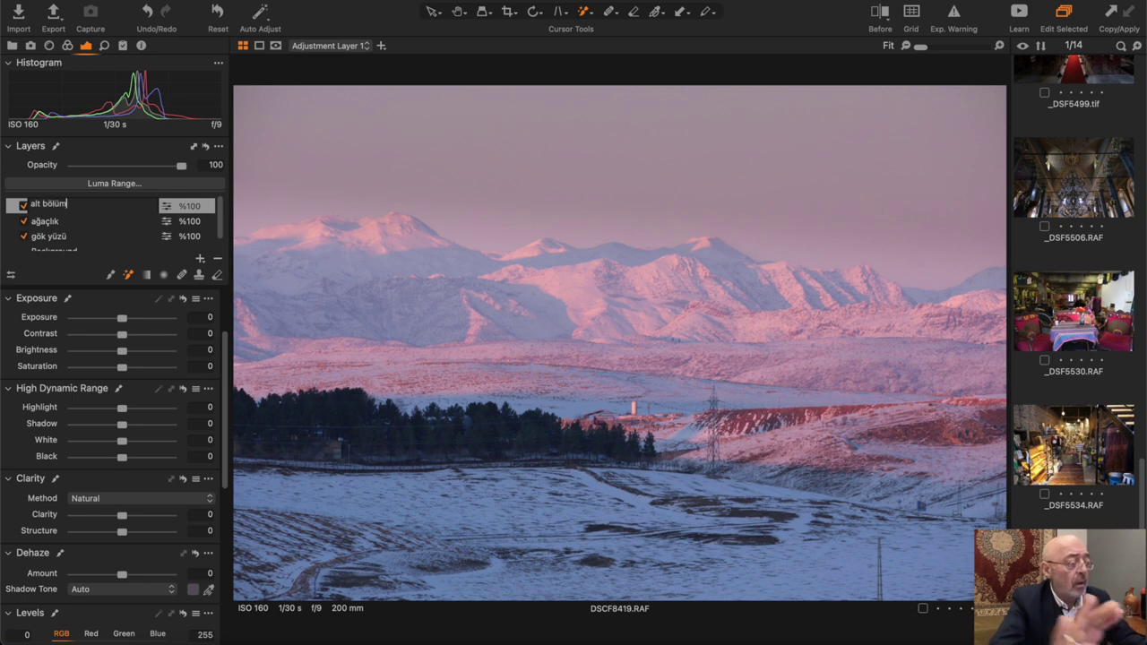
- Confirm the name 'alt bölüm' and mask the snowy foreground with a linear gradient ending above the trees
{"action": "key", "text": "Return"}
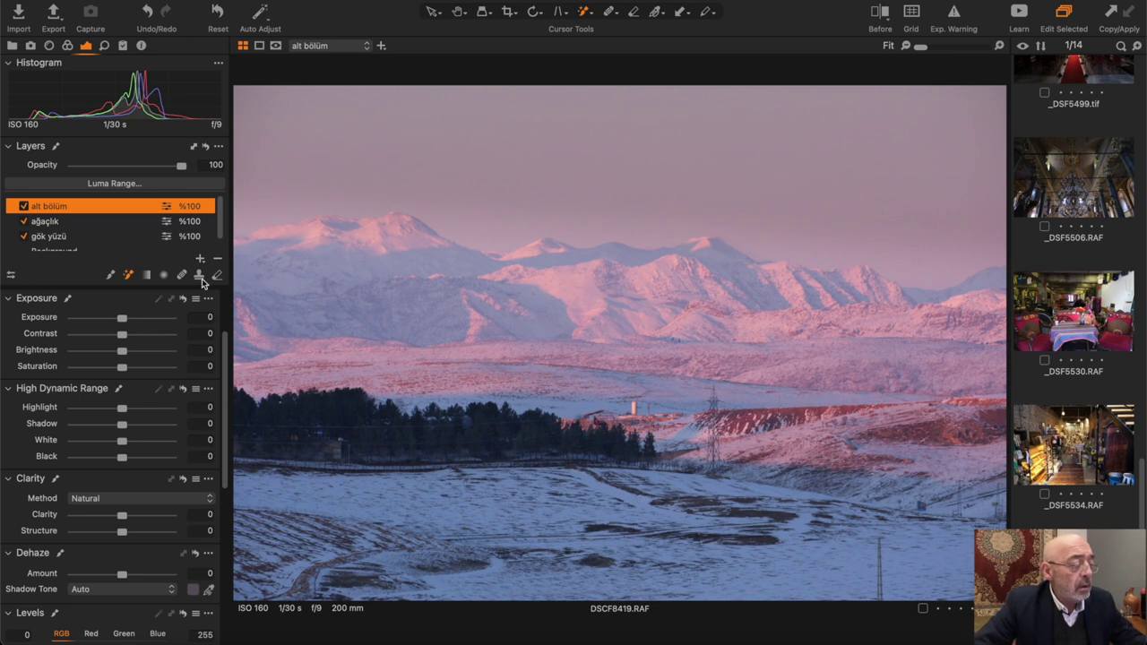
{"action": "left_click", "coordinate": [147, 276]}
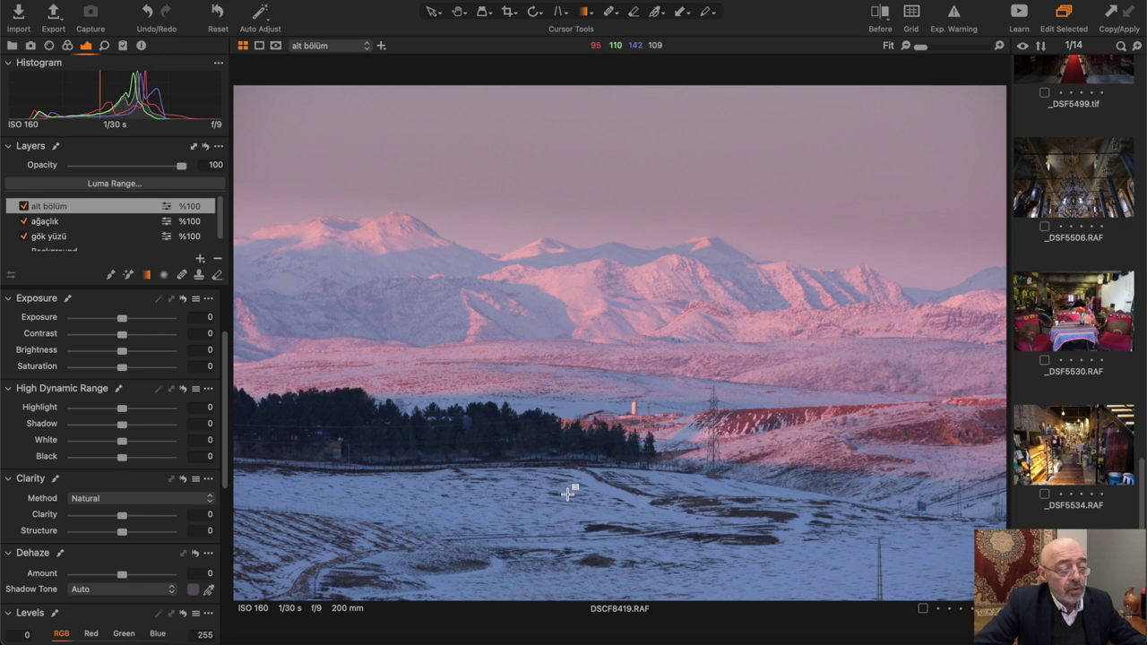
{"action": "left_click_drag", "start_coordinate": [568, 488], "coordinate": [579, 357]}
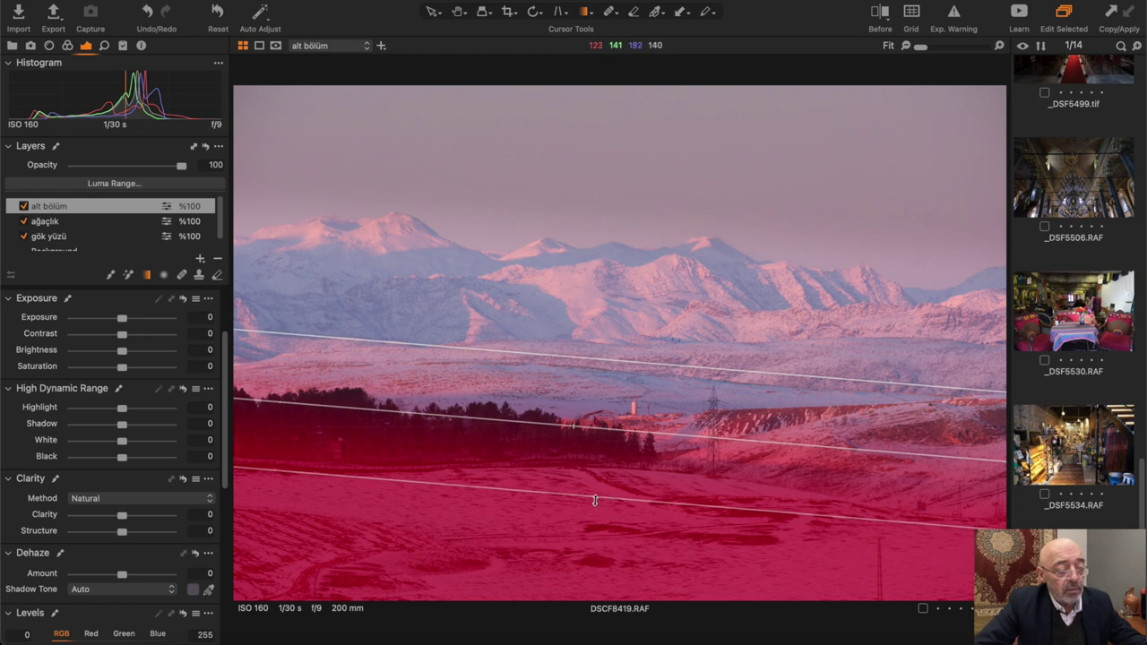
{"action": "left_click_drag", "start_coordinate": [594, 499], "coordinate": [593, 509]}
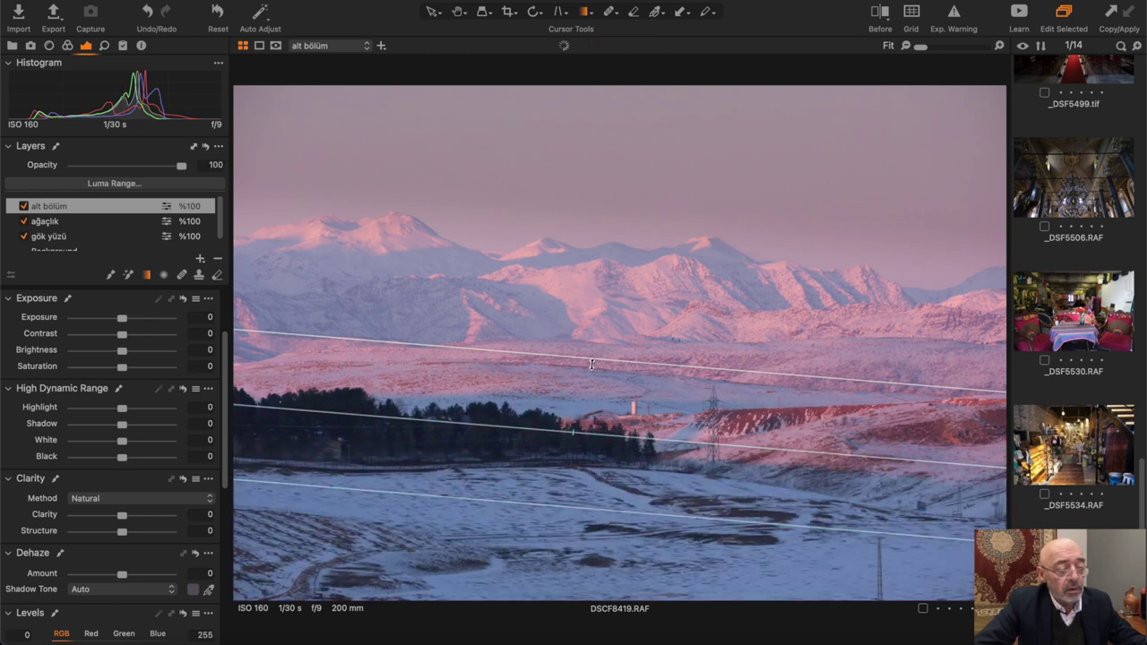
{"action": "left_click_drag", "start_coordinate": [590, 355], "coordinate": [591, 376]}
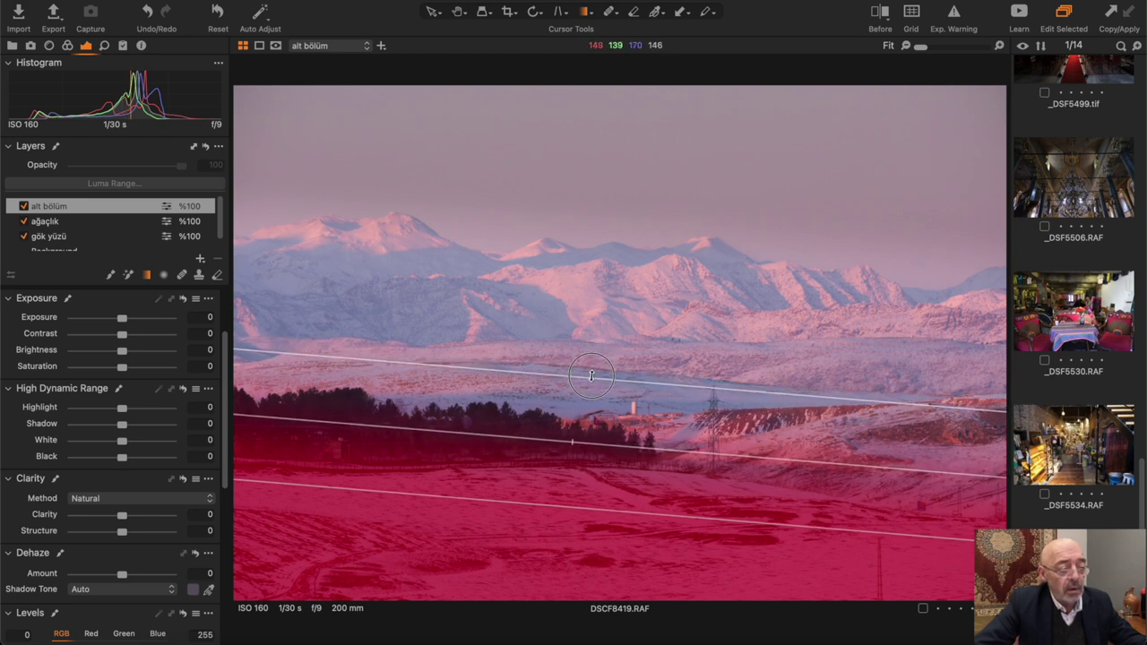
{"action": "left_click_drag", "start_coordinate": [591, 376], "coordinate": [594, 375]}
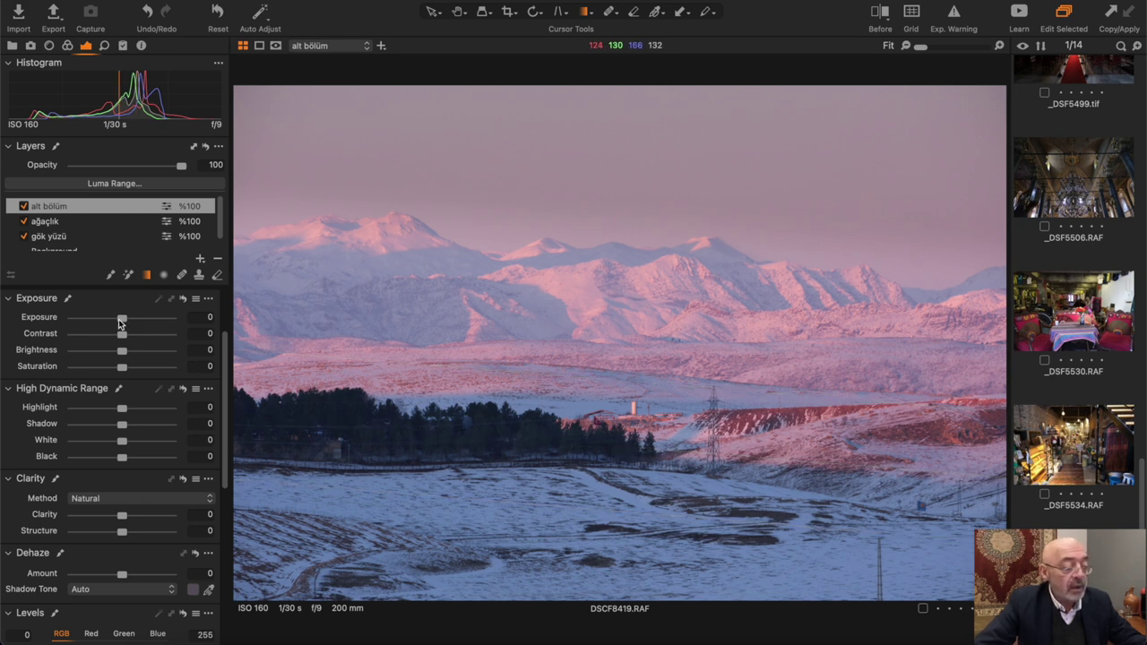
- Set alt bölüm to Exposure -0.58, Shadow -20, Brightness -13, Clarity 13 and redraw its lower gradient
{"action": "left_click_drag", "start_coordinate": [122, 320], "coordinate": [112, 323]}
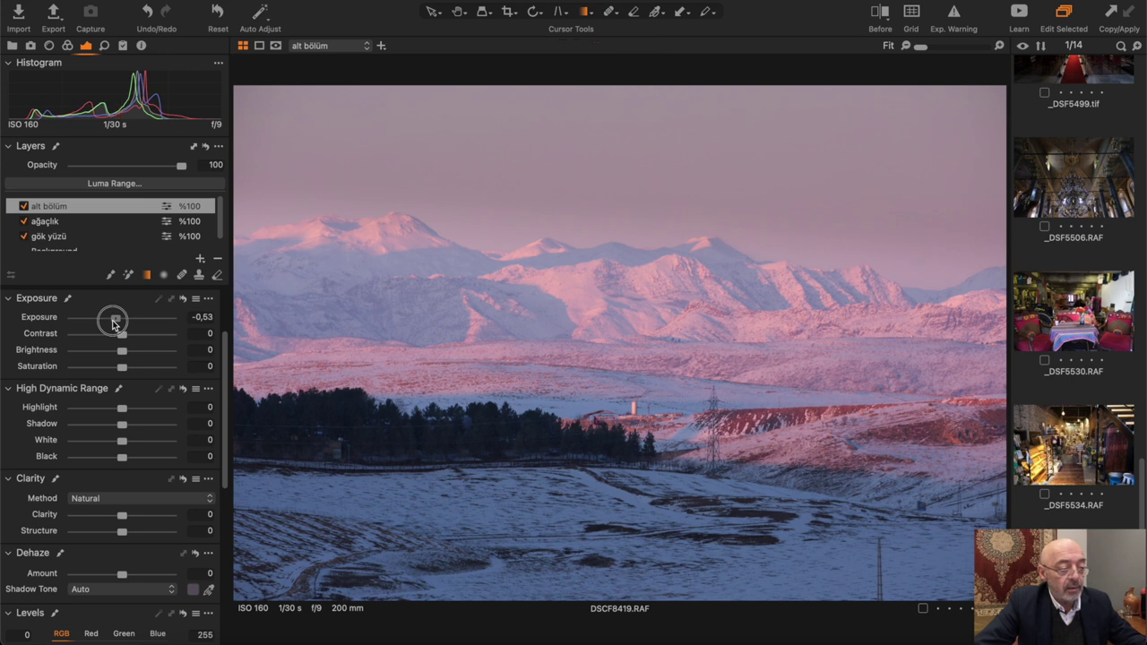
{"action": "left_click_drag", "start_coordinate": [112, 323], "coordinate": [112, 324]}
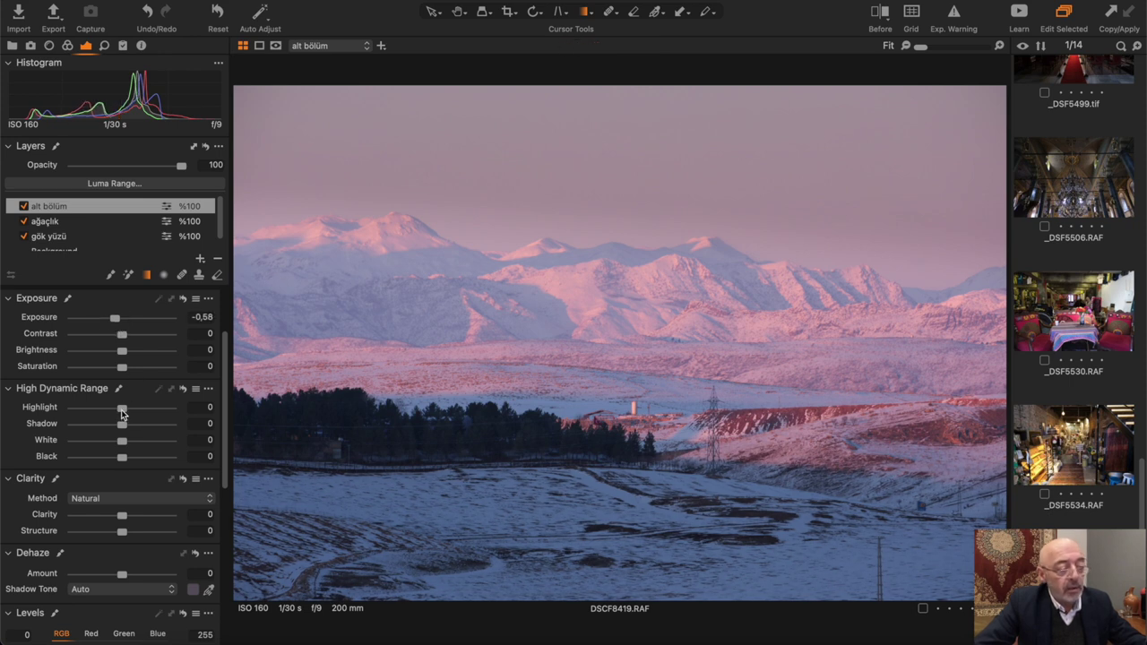
{"action": "left_click_drag", "start_coordinate": [122, 424], "coordinate": [111, 428]}
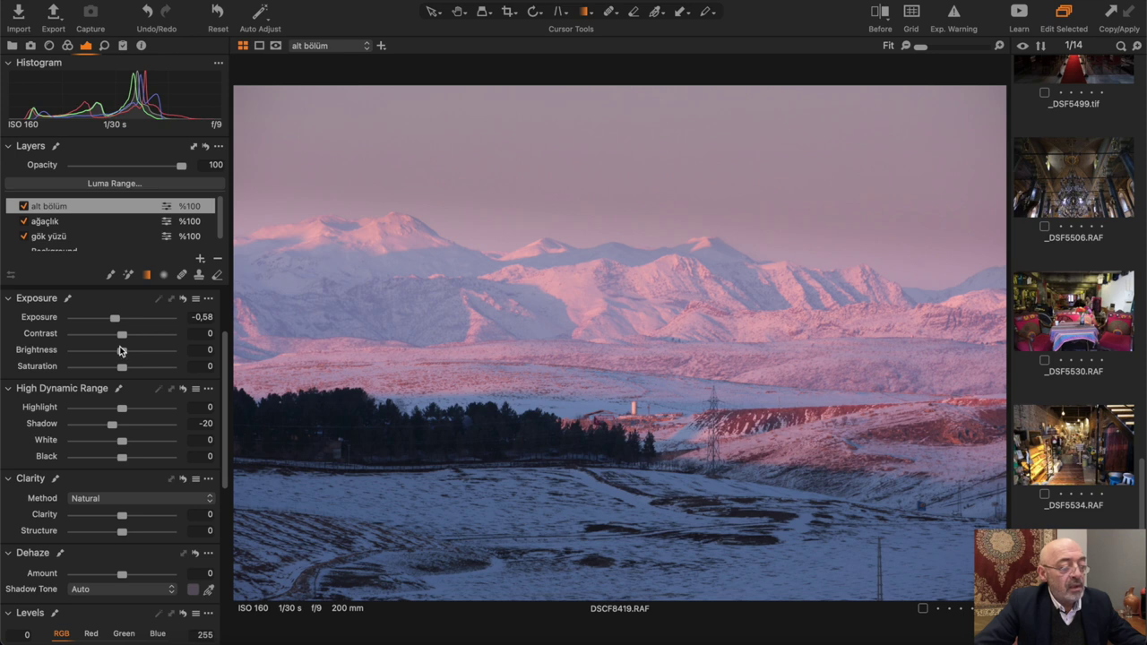
{"action": "left_click_drag", "start_coordinate": [121, 350], "coordinate": [106, 356]}
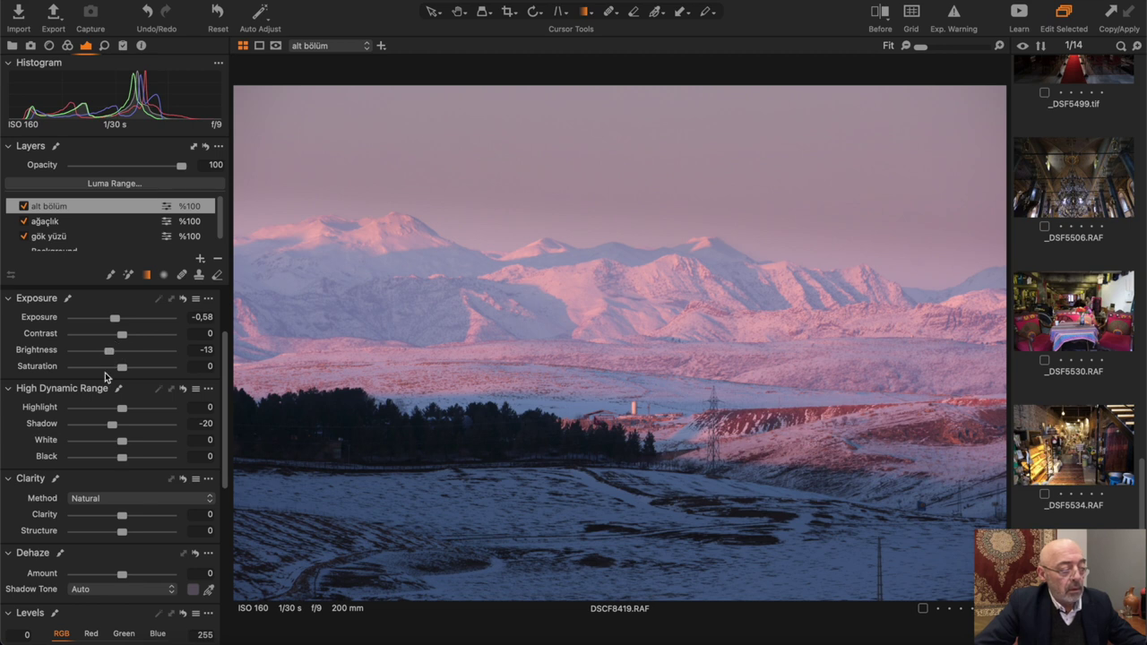
{"action": "left_click_drag", "start_coordinate": [123, 520], "coordinate": [128, 518]}
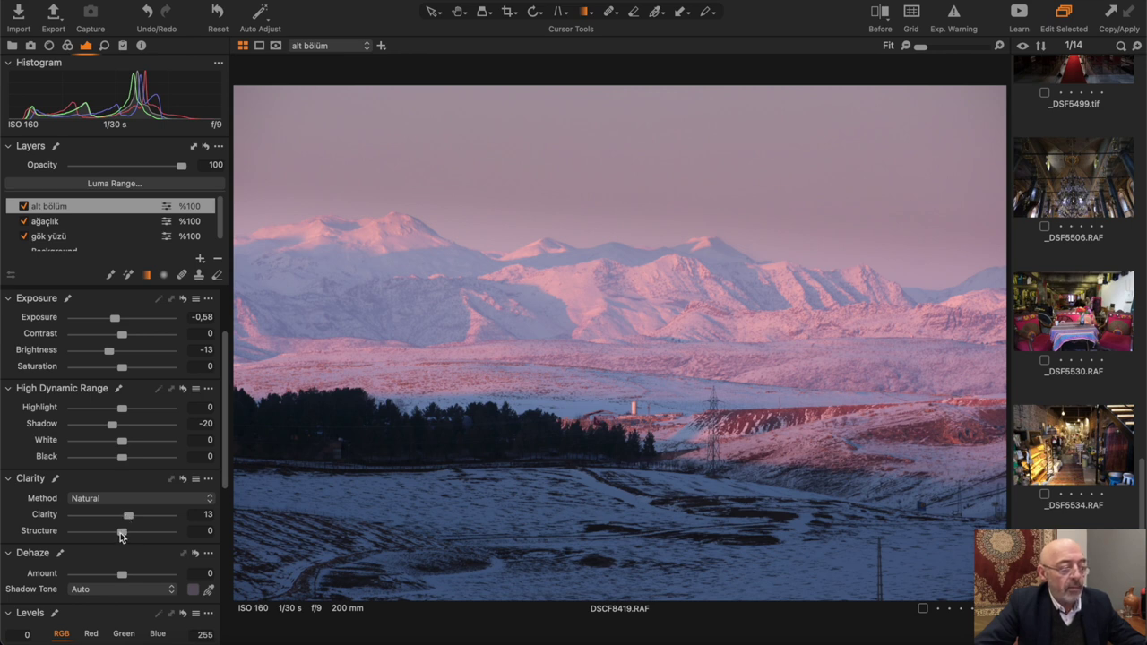
{"action": "left_click_drag", "start_coordinate": [395, 367], "coordinate": [403, 493]}
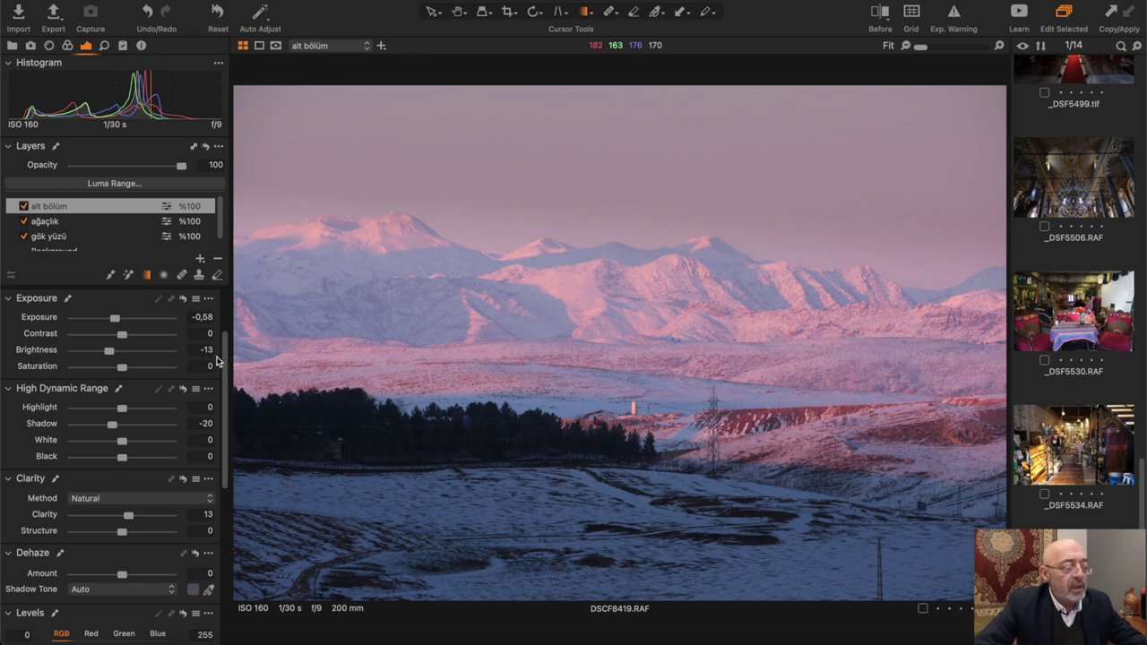
- Add an empty layer, then create a masked layer from the picked pink snow colour at Smoothness 1
{"action": "left_click", "coordinate": [200, 260]}
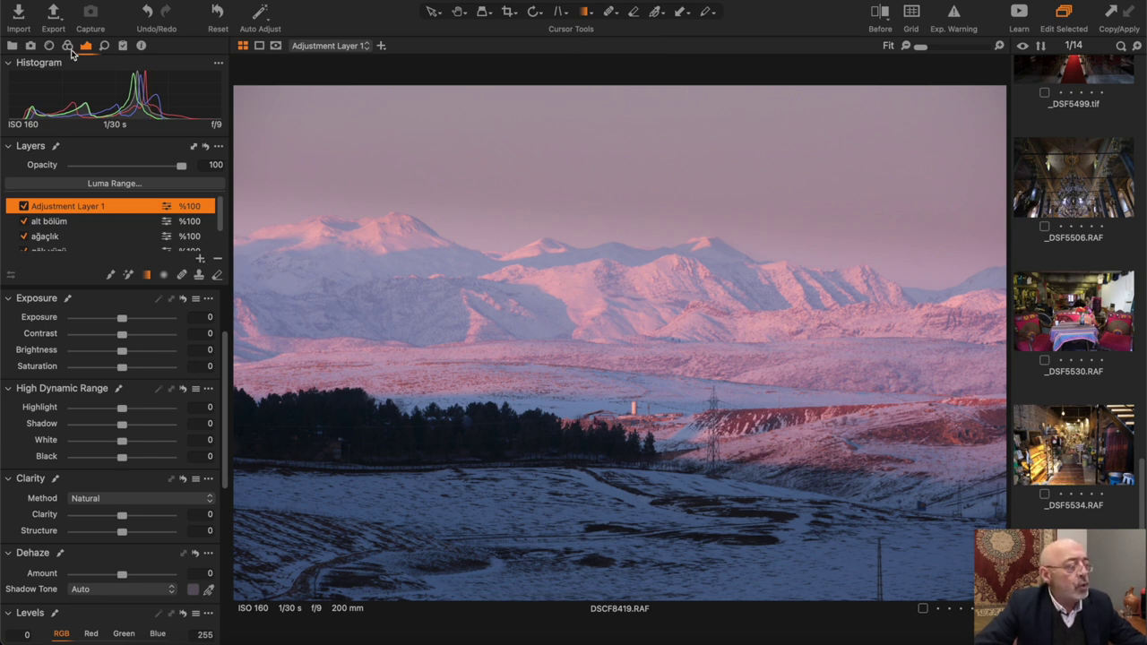
{"action": "left_click", "coordinate": [68, 49]}
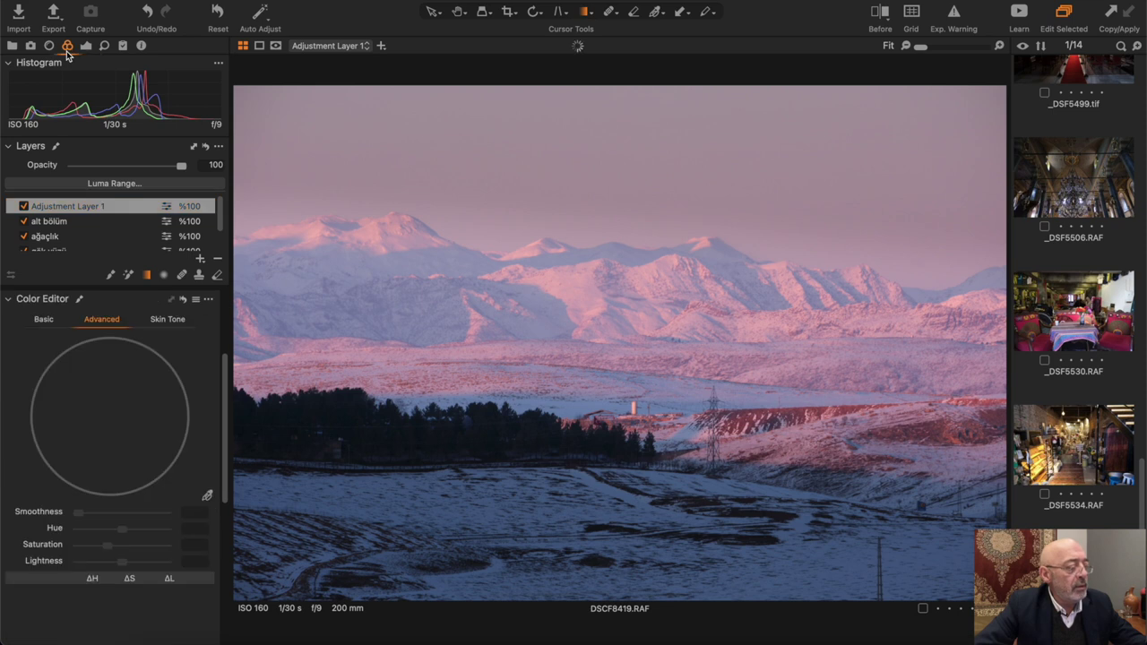
{"action": "left_click", "coordinate": [208, 498]}
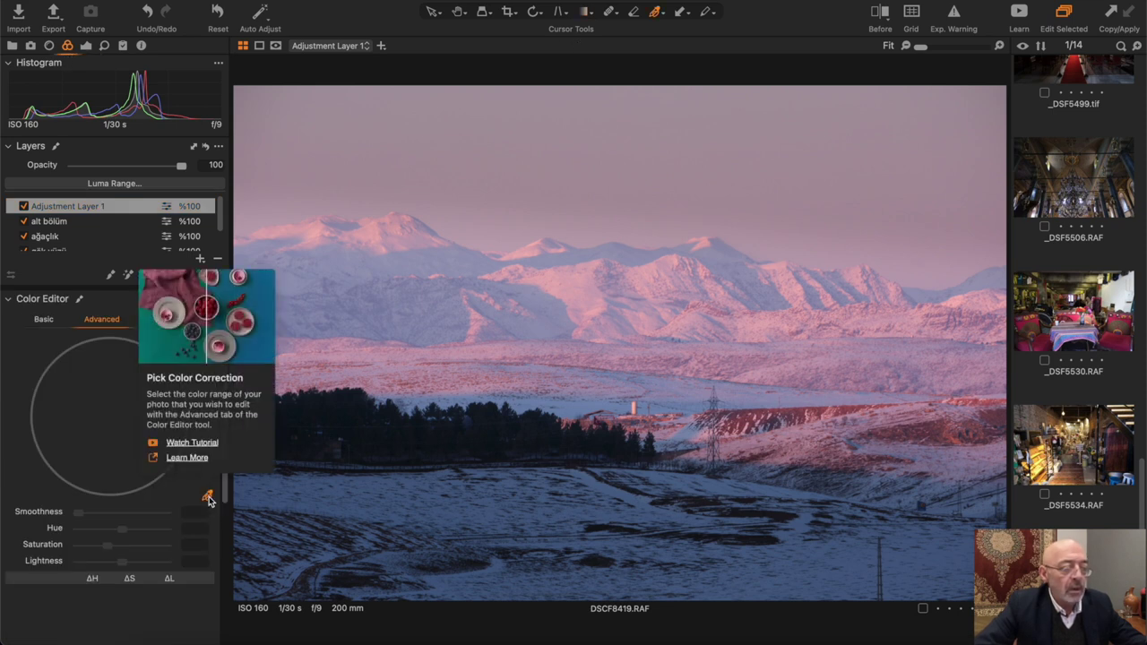
{"action": "left_click", "coordinate": [792, 408]}
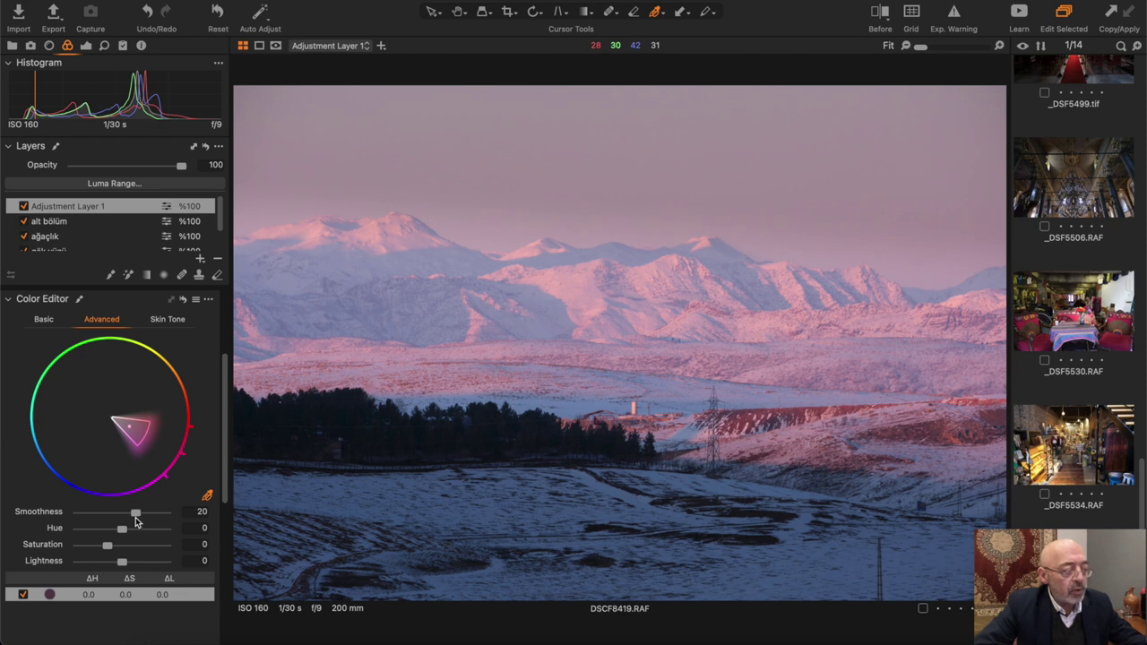
{"action": "left_click_drag", "start_coordinate": [136, 514], "coordinate": [46, 527]}
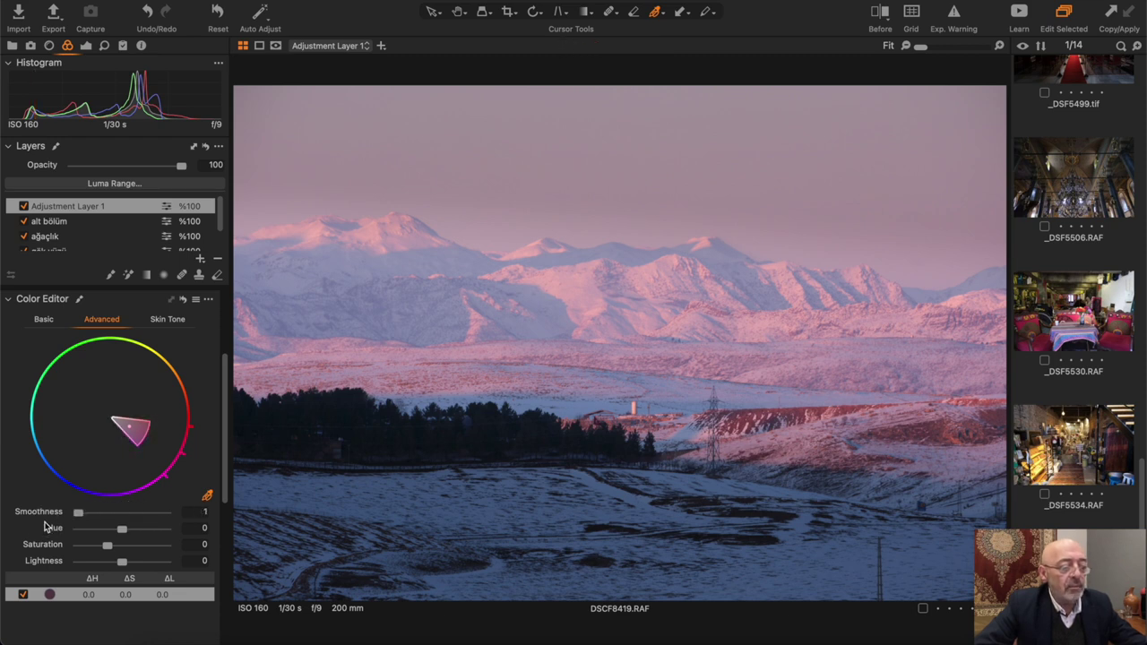
{"action": "left_click", "coordinate": [208, 301]}
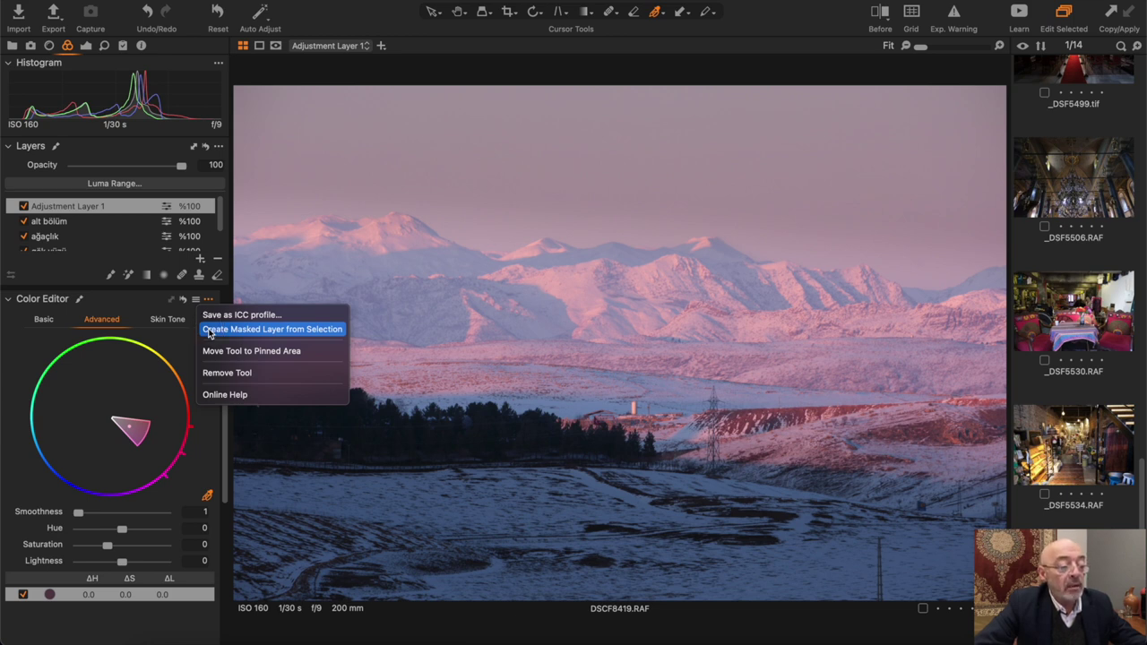
{"action": "left_click", "coordinate": [208, 330]}
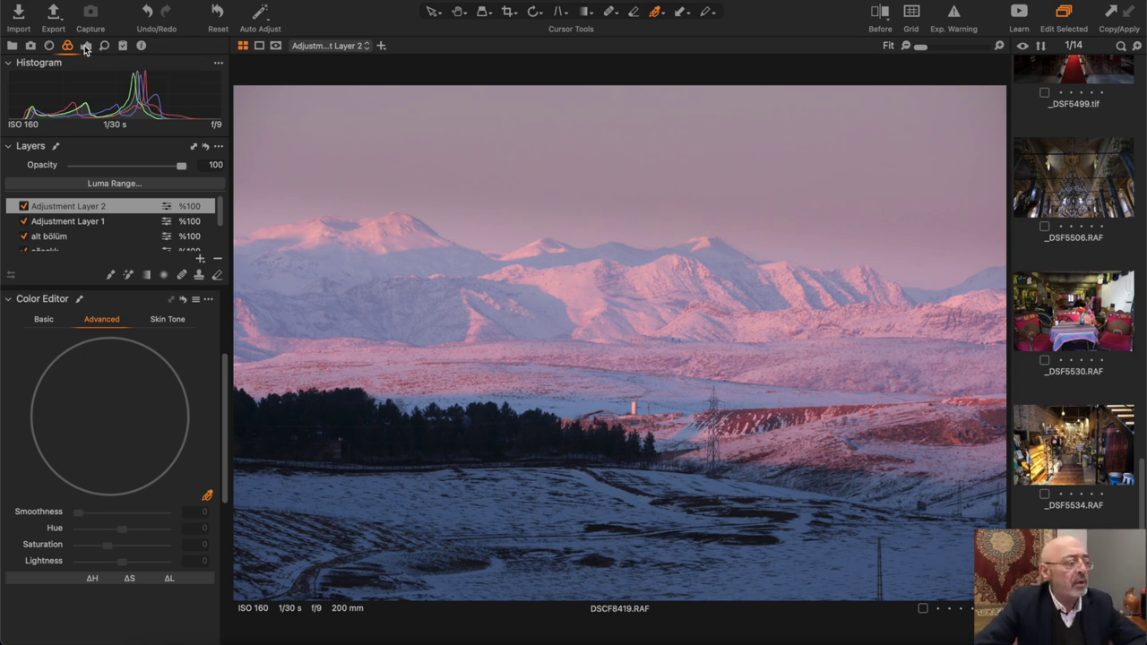
- Raise Adjustment Layer 2's Saturation to 22, toggling the layer off and on to compare
{"action": "left_click", "coordinate": [86, 47]}
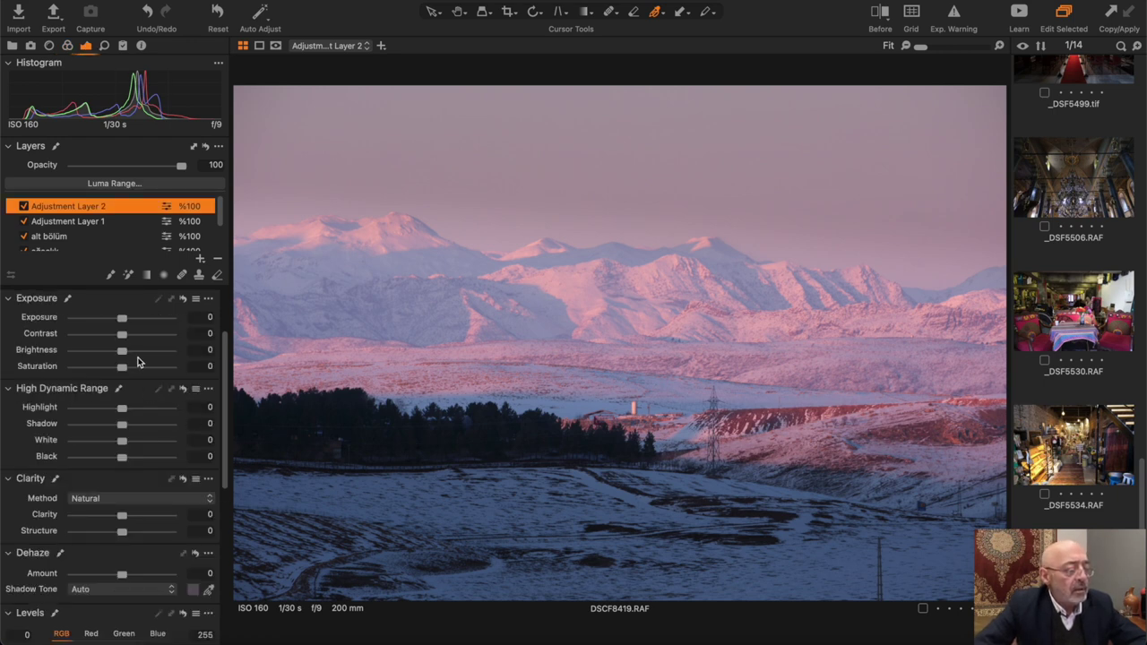
{"action": "left_click", "coordinate": [121, 372]}
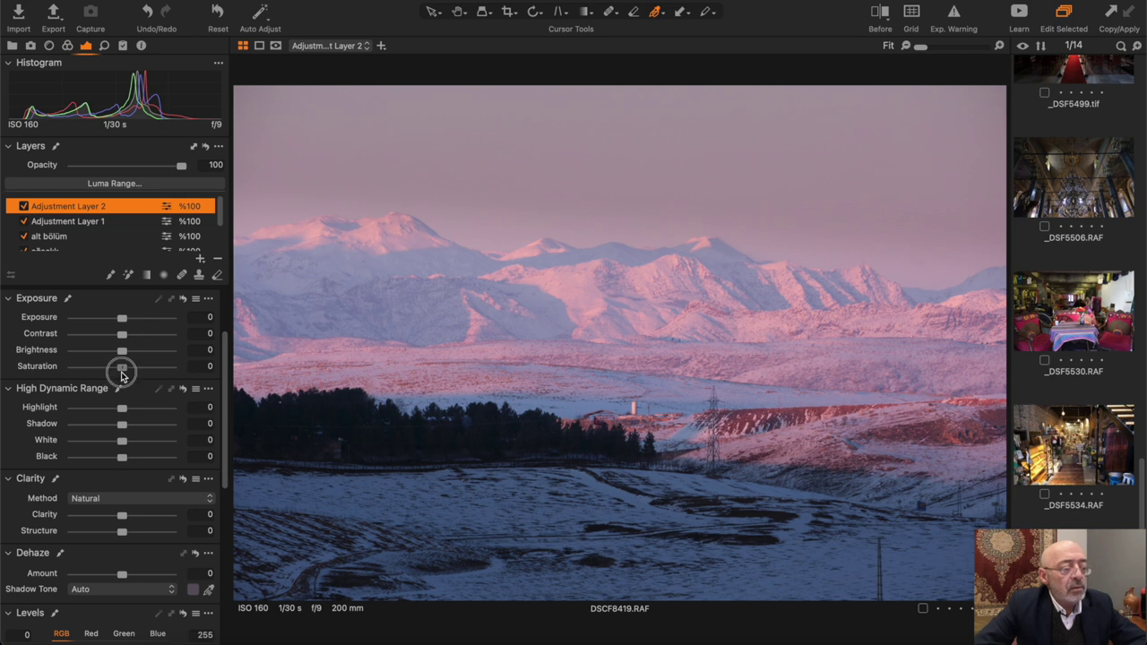
{"action": "left_click_drag", "start_coordinate": [122, 375], "coordinate": [127, 377]}
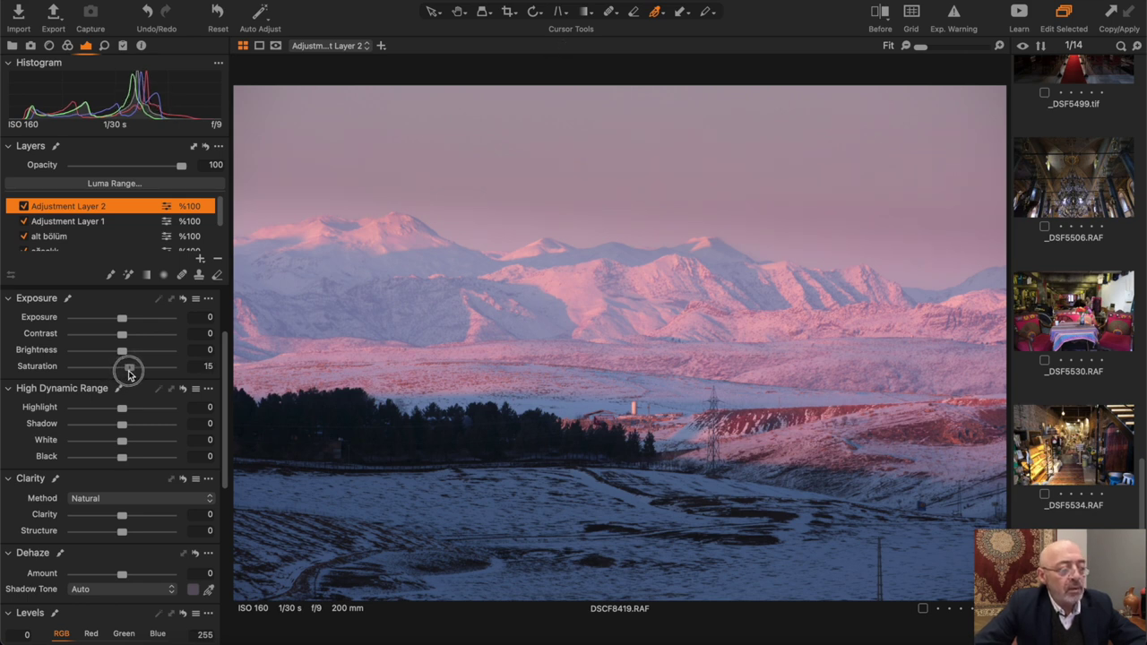
{"action": "left_click_drag", "start_coordinate": [126, 375], "coordinate": [132, 374]}
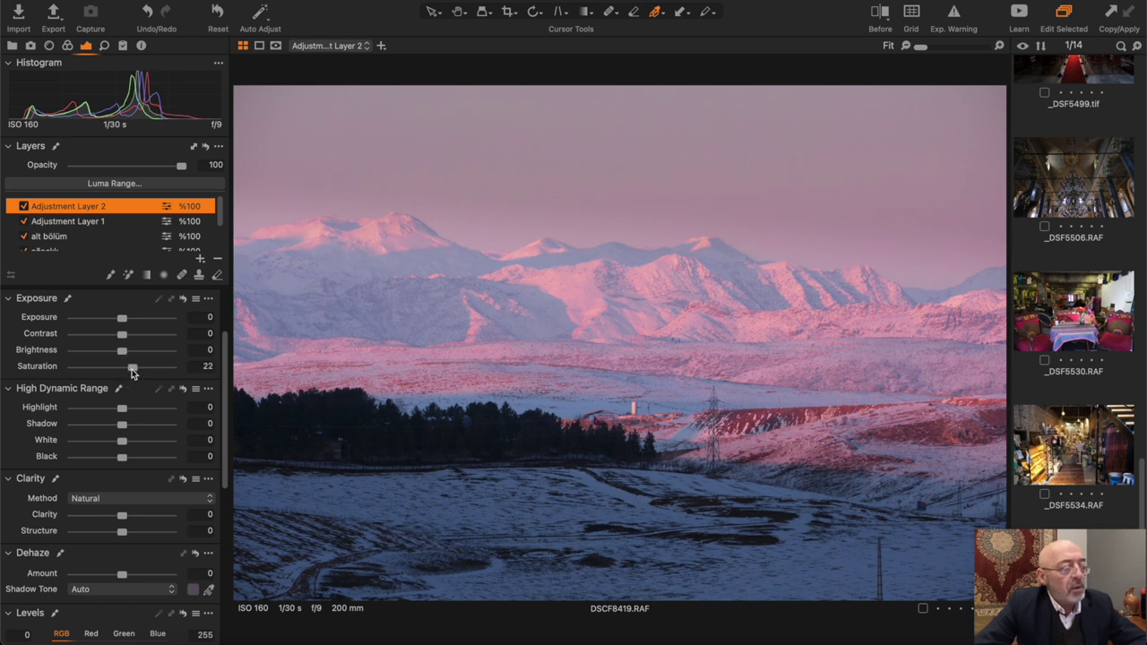
{"action": "left_click", "coordinate": [24, 206]}
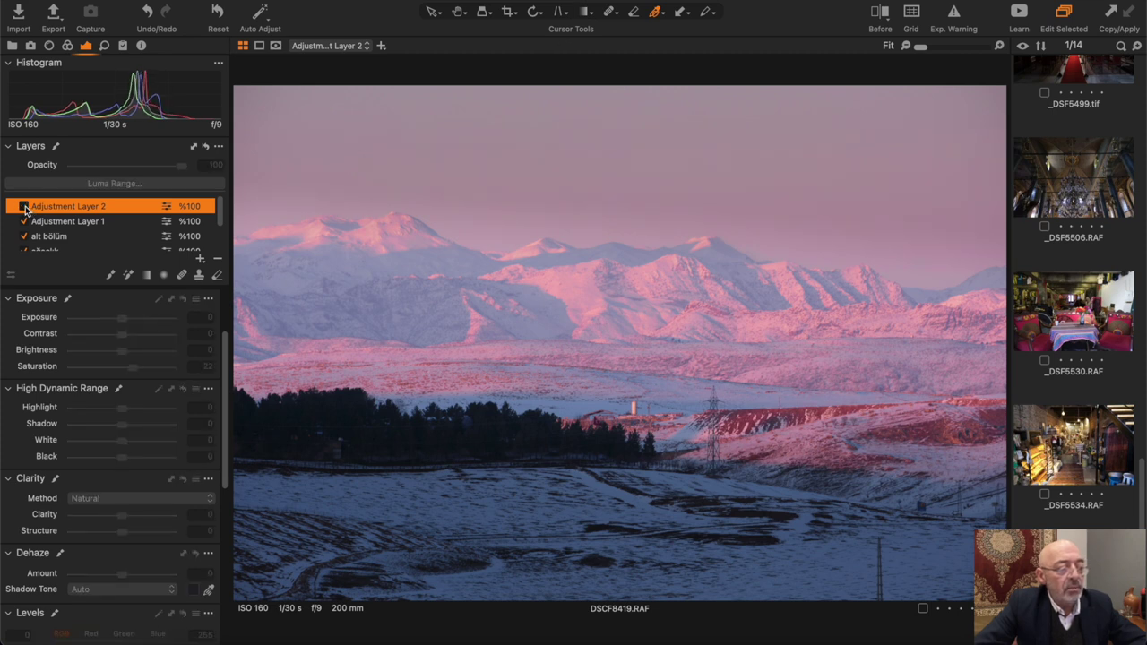
{"action": "left_click", "coordinate": [24, 206]}
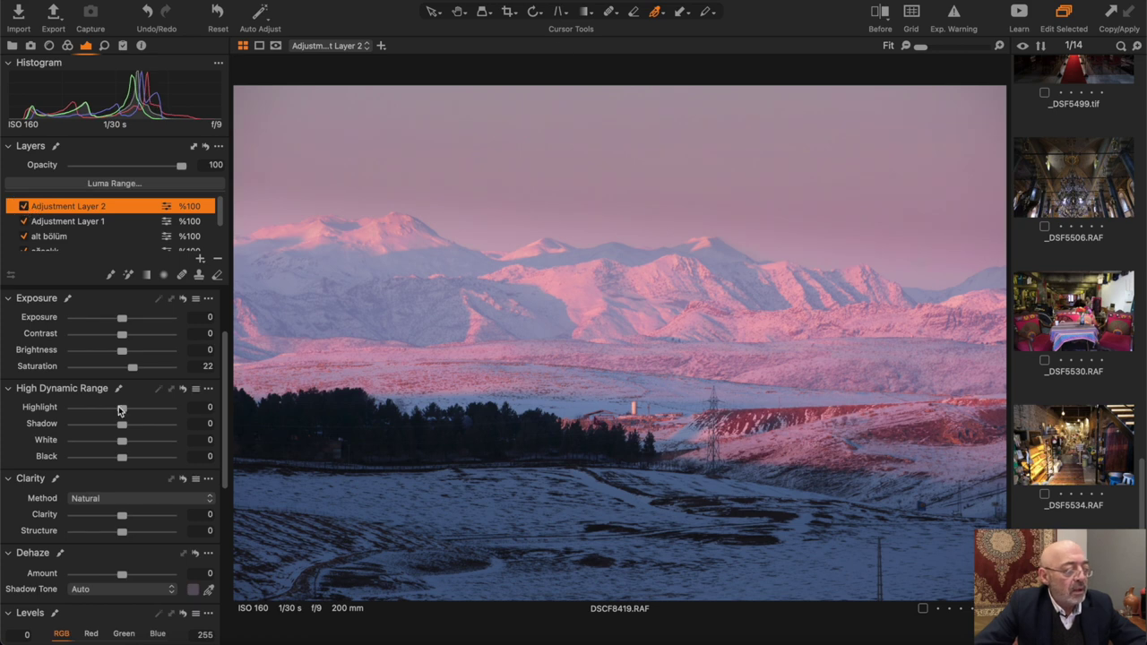
{"action": "left_click", "coordinate": [132, 369]}
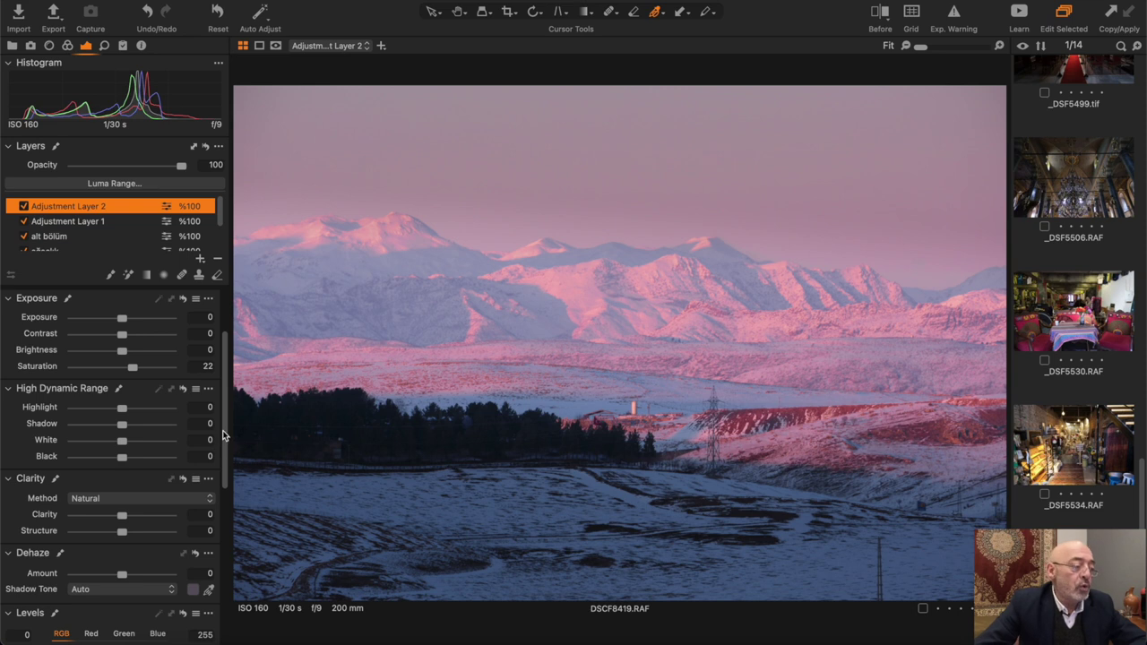
{"action": "scroll", "coordinate": [102, 240], "scroll_direction": "down", "scroll_amount": 3}
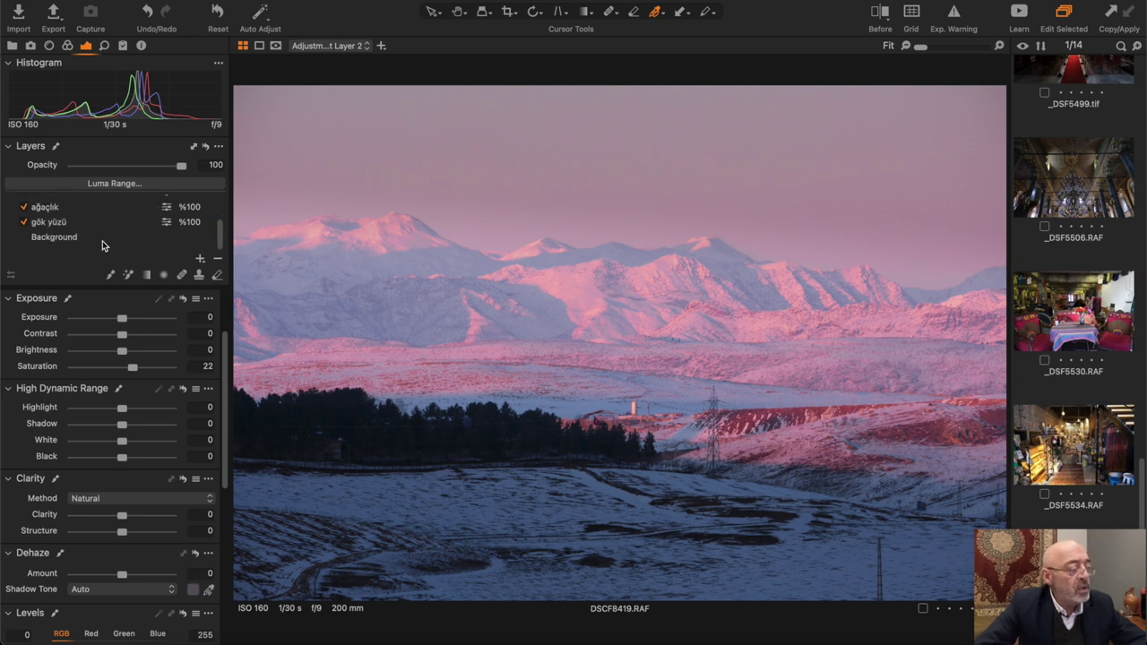
- Auto-level the Background layer, then reset all adjustments to view the original photo
{"action": "left_click", "coordinate": [51, 238]}
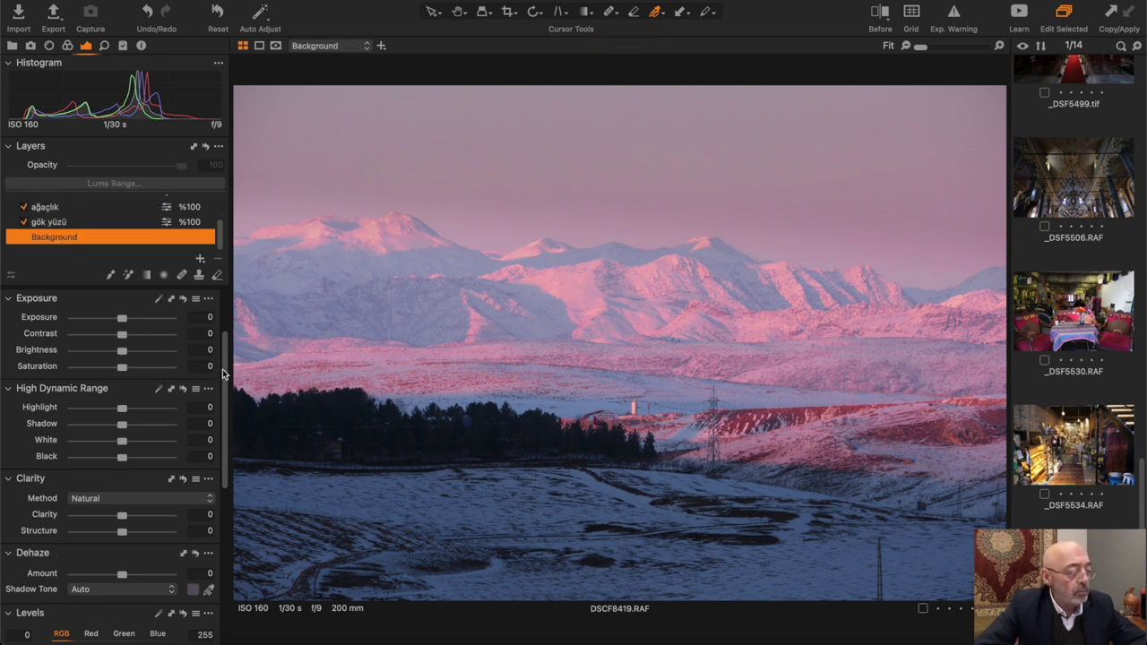
{"action": "left_click_drag", "start_coordinate": [224, 374], "coordinate": [227, 506]}
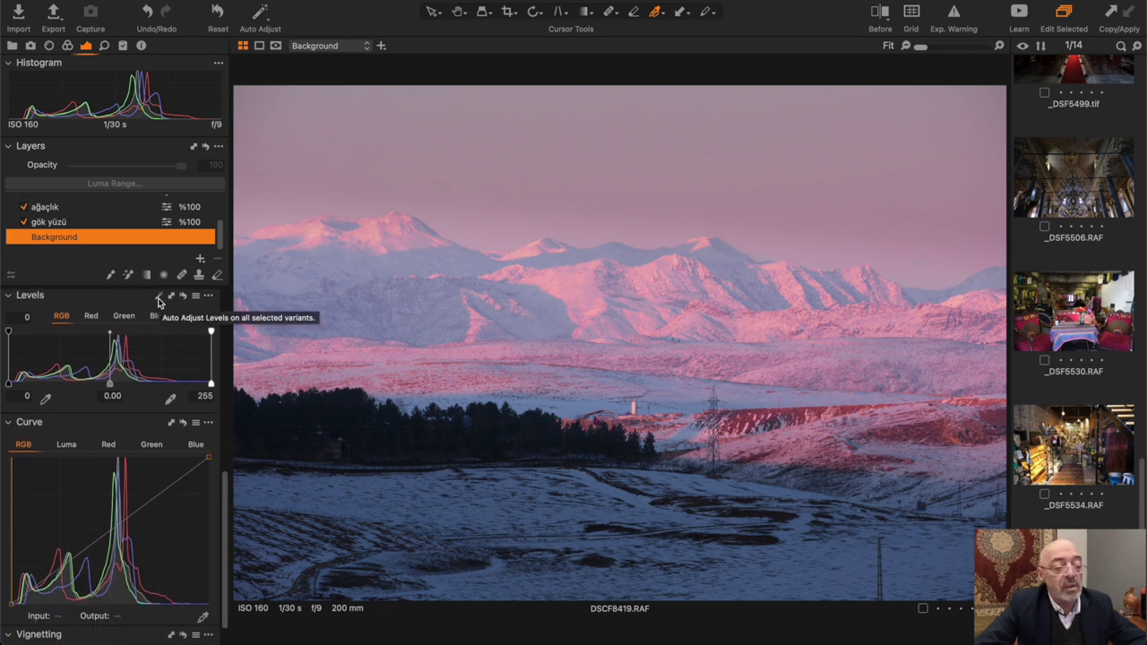
{"action": "left_click", "coordinate": [159, 302]}
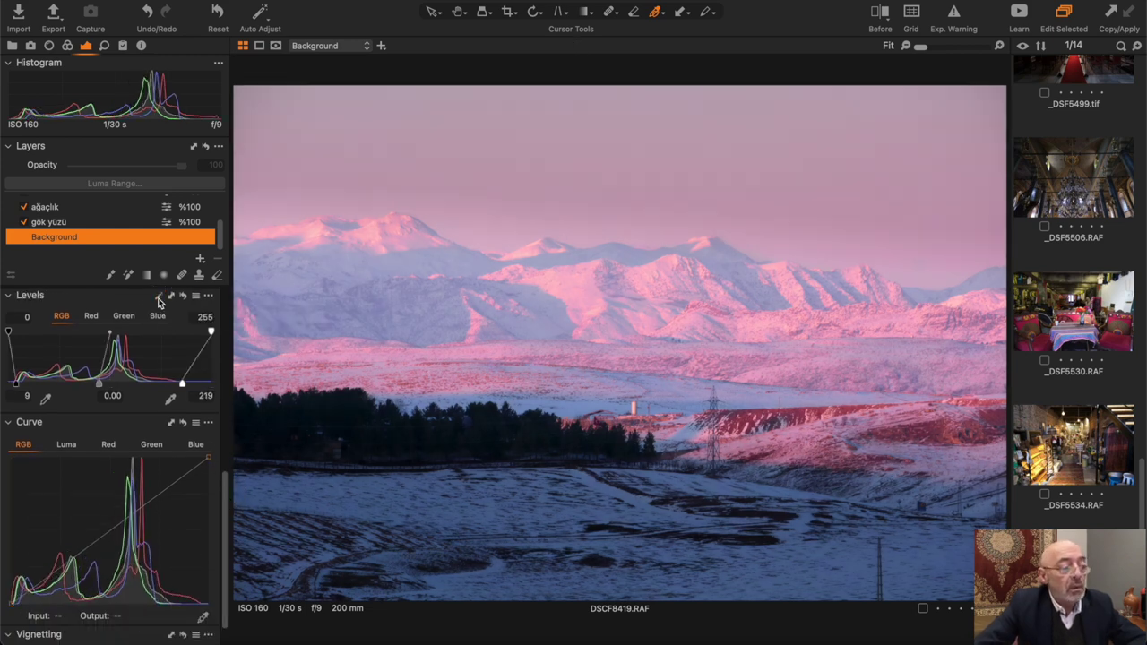
{"action": "left_click", "coordinate": [216, 12]}
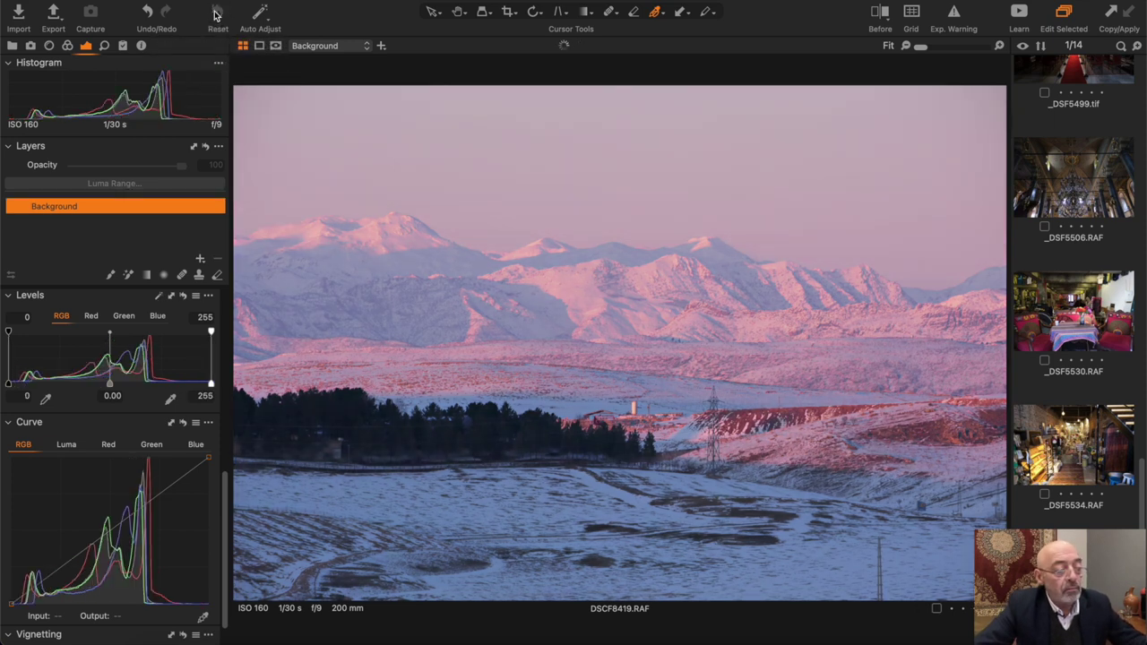
{"action": "key", "text": "ctrl+z"}
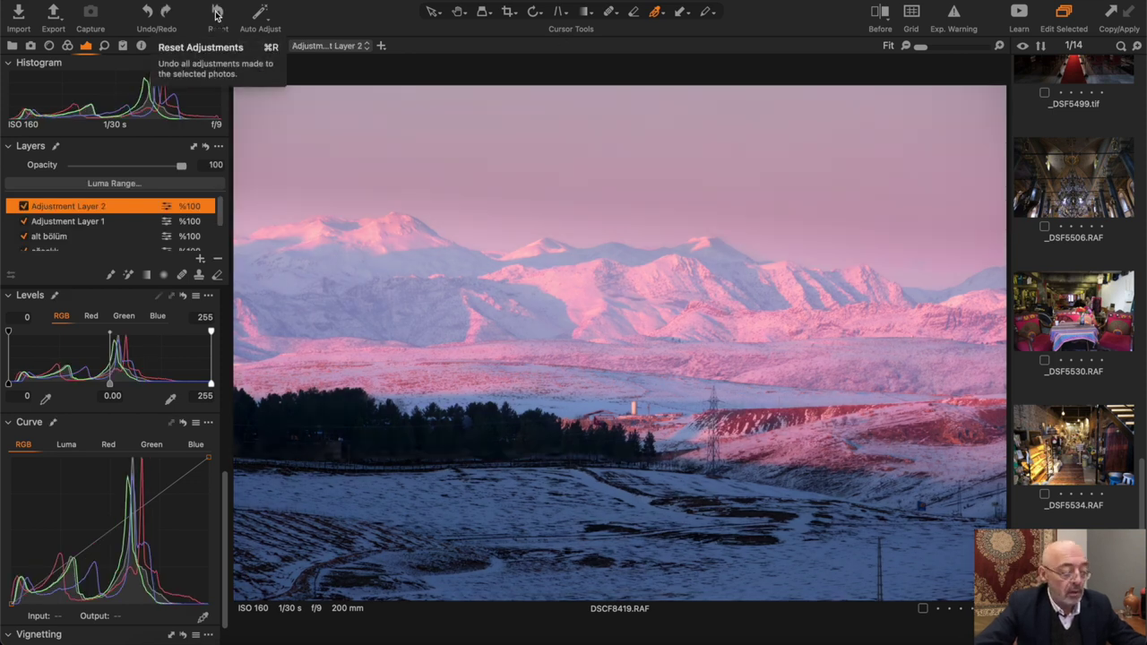
{"action": "left_click", "coordinate": [216, 13]}
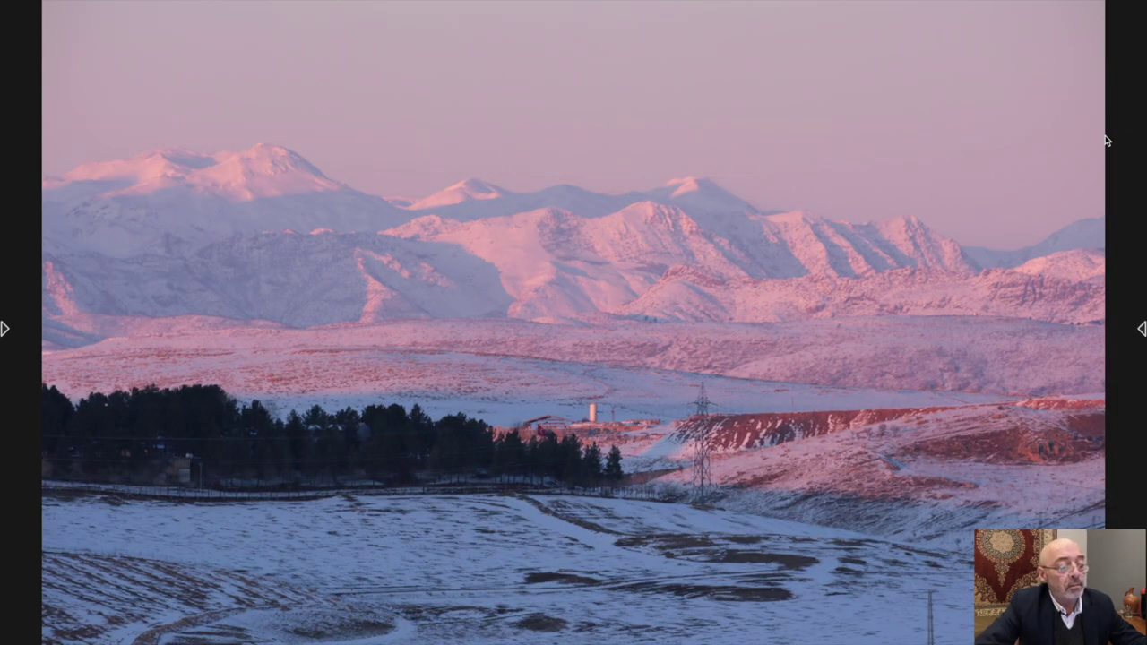
- Restore the mountain photo's edits and leave full-screen view for the normal workspace
{"action": "key", "text": "Right"}
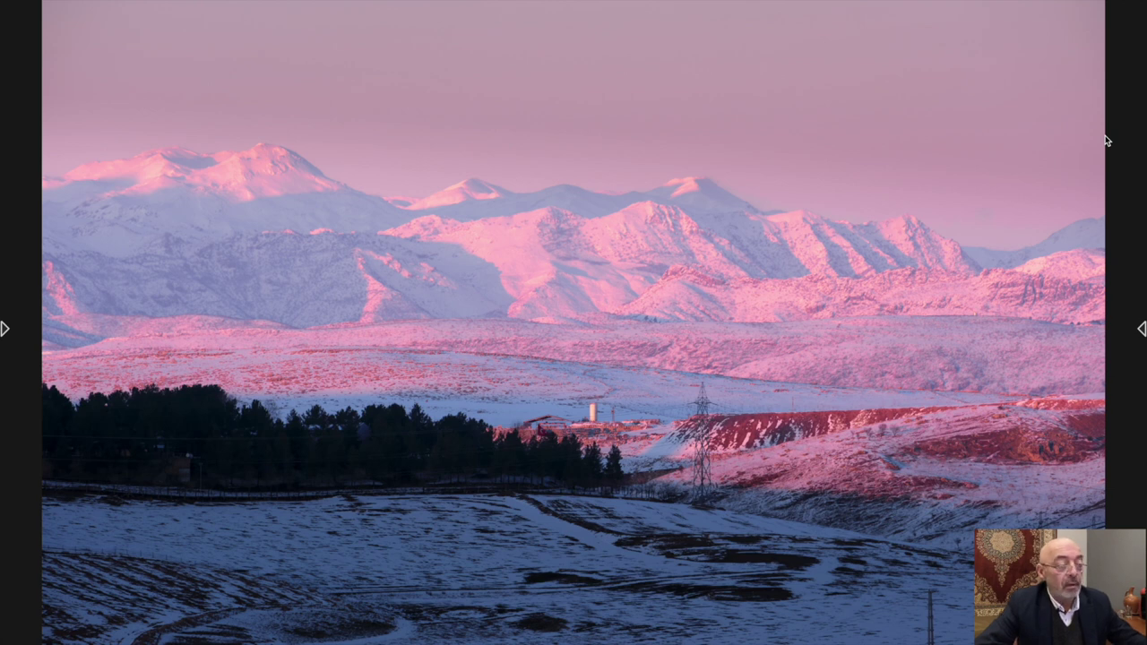
{"action": "key", "text": "Escape"}
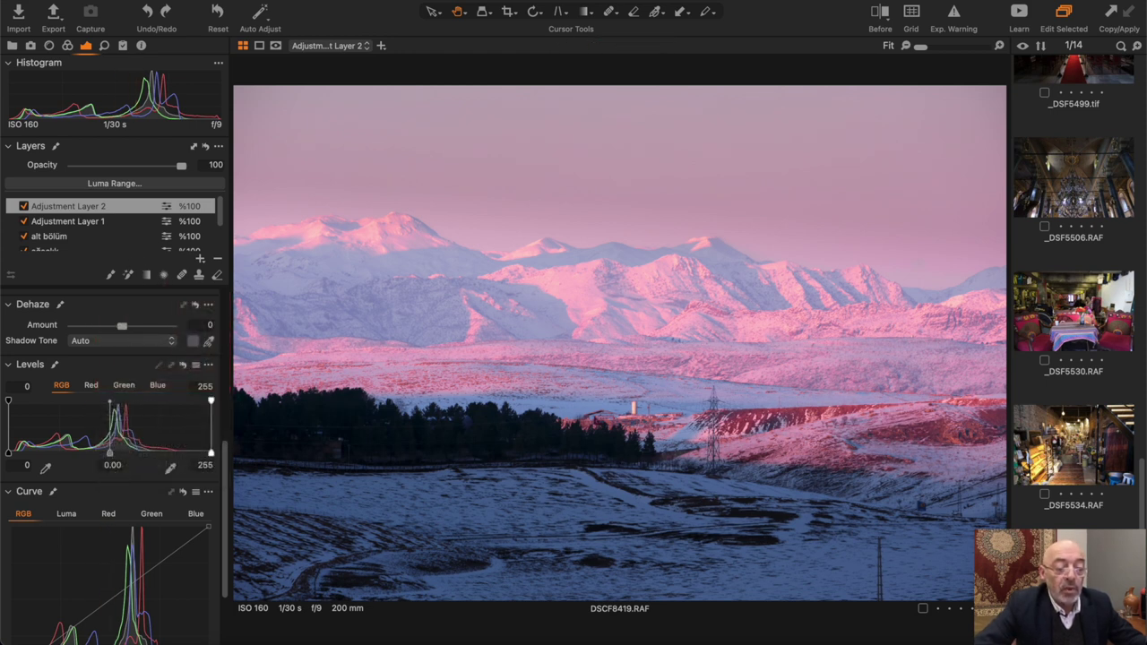
{"action": "scroll", "coordinate": [1053, 367], "scroll_direction": "up", "scroll_amount": 3}
{"action": "scroll", "coordinate": [1052, 376], "scroll_direction": "up", "scroll_amount": 3}
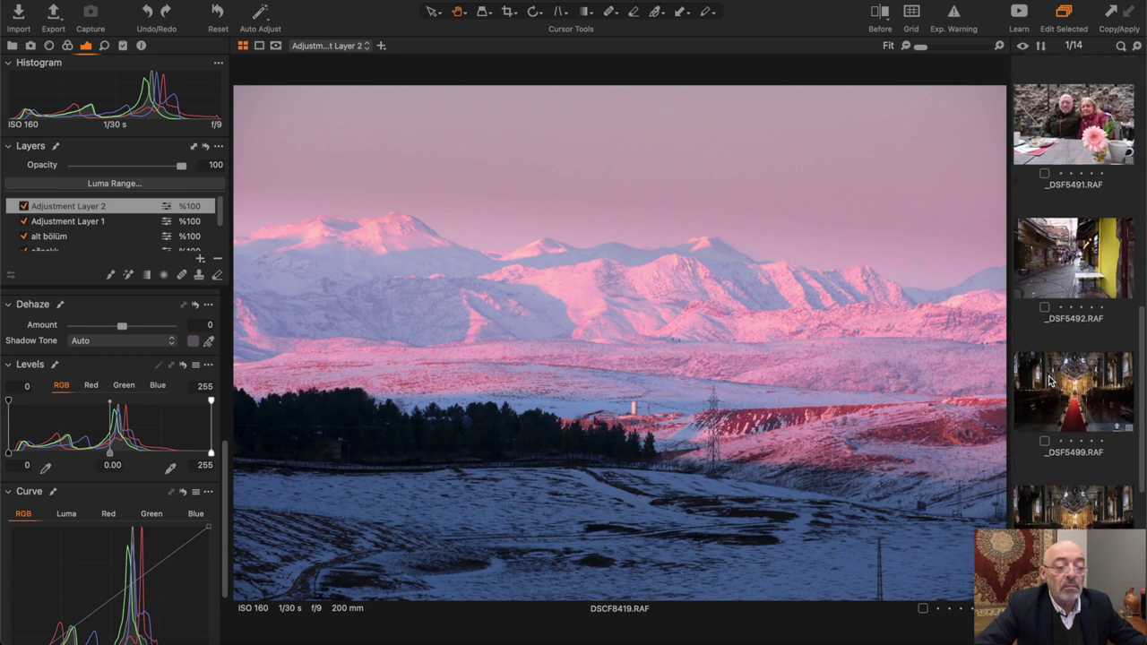
{"action": "left_click", "coordinate": [1086, 396]}
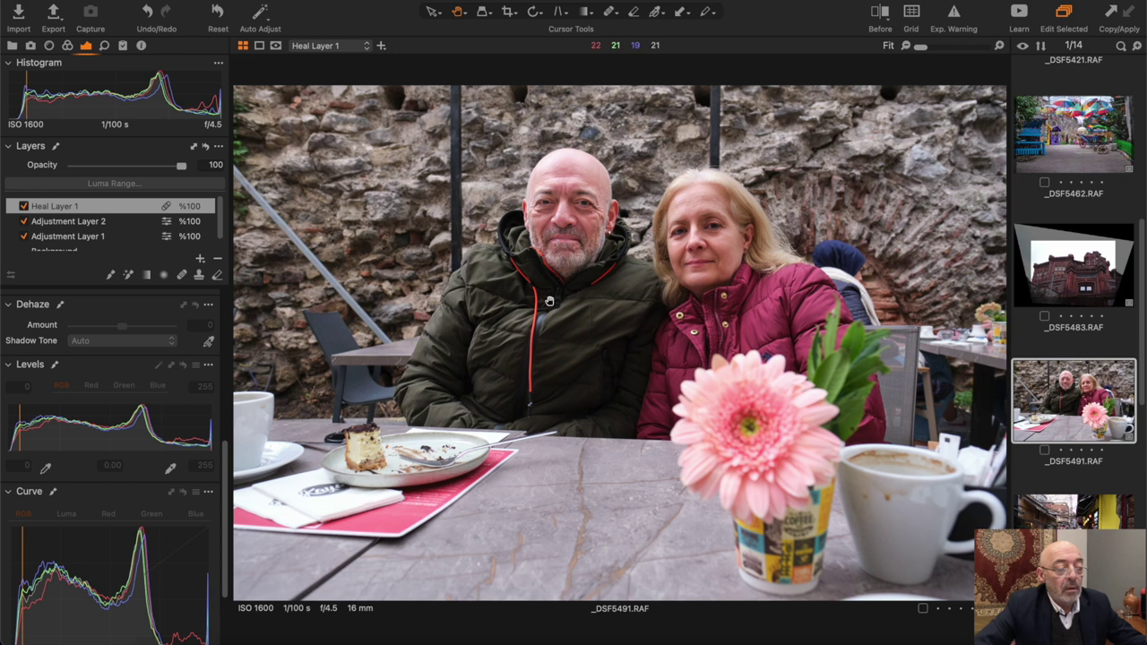
{"action": "left_click", "coordinate": [219, 12]}
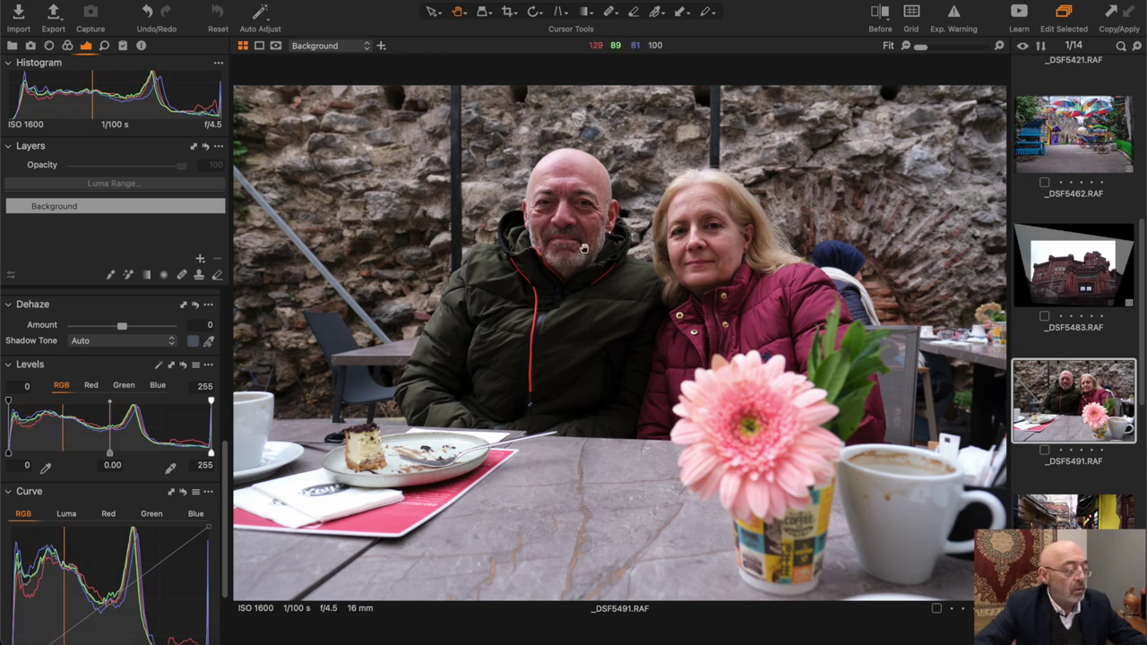
{"action": "scroll", "coordinate": [226, 501], "scroll_direction": "up", "scroll_amount": 3}
{"action": "scroll", "coordinate": [220, 448], "scroll_direction": "up", "scroll_amount": 3}
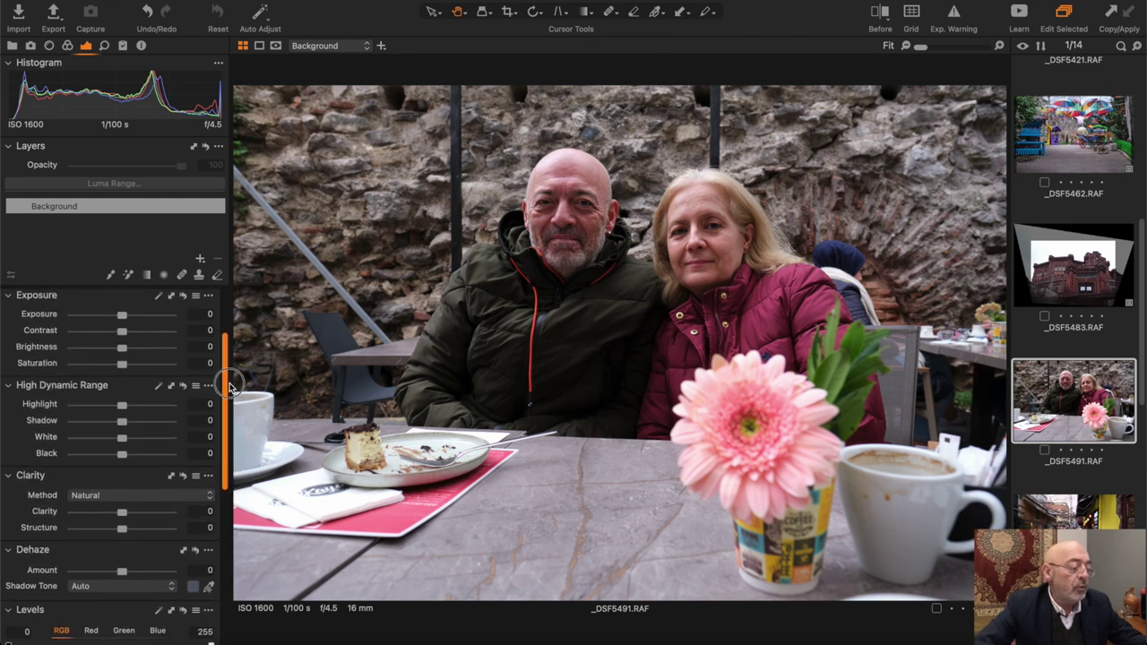
{"action": "scroll", "coordinate": [206, 385], "scroll_direction": "up", "scroll_amount": 3}
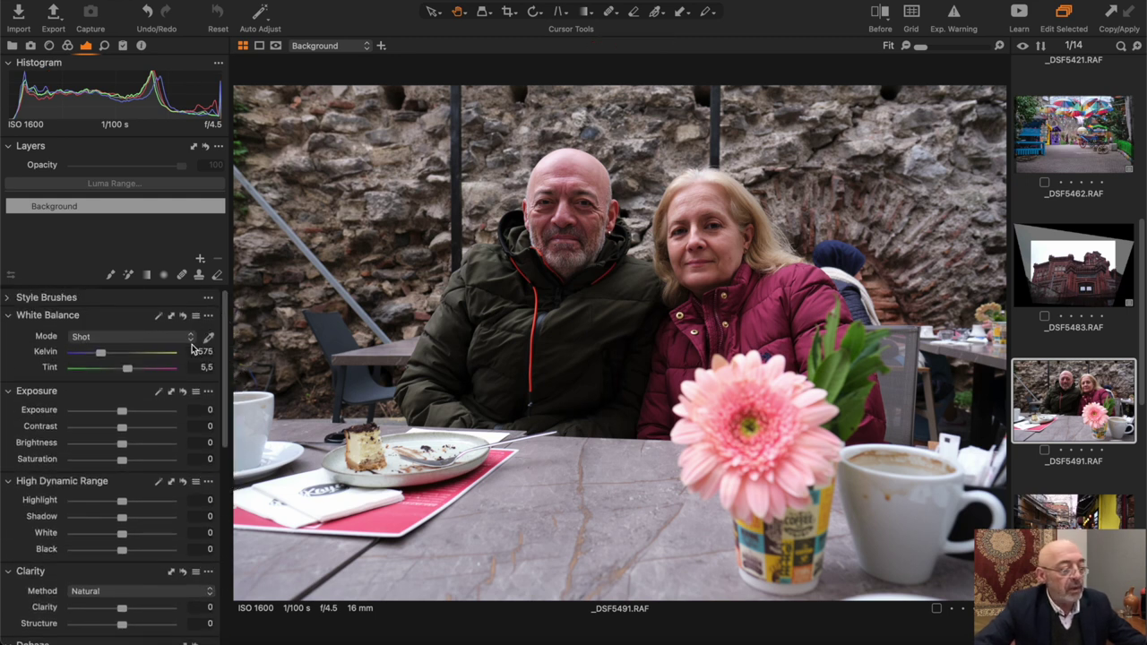
- Add a new adjustment layer named 'erdinç'
{"action": "left_click", "coordinate": [200, 259]}
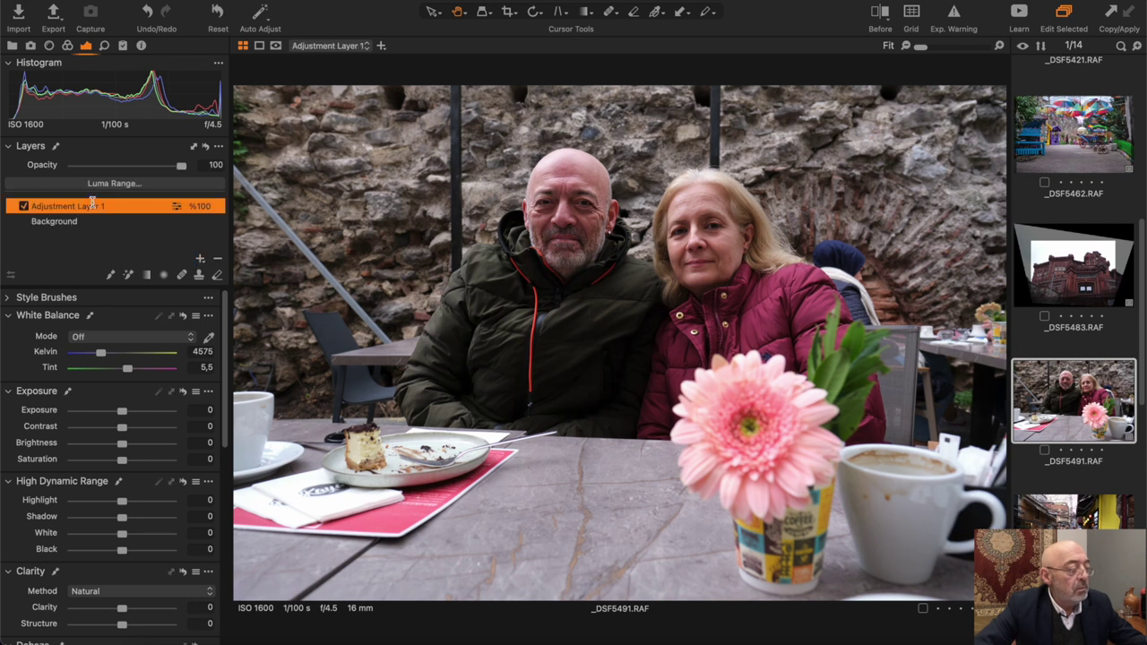
{"action": "double_click", "coordinate": [91, 206]}
{"action": "type", "text": "erd"}
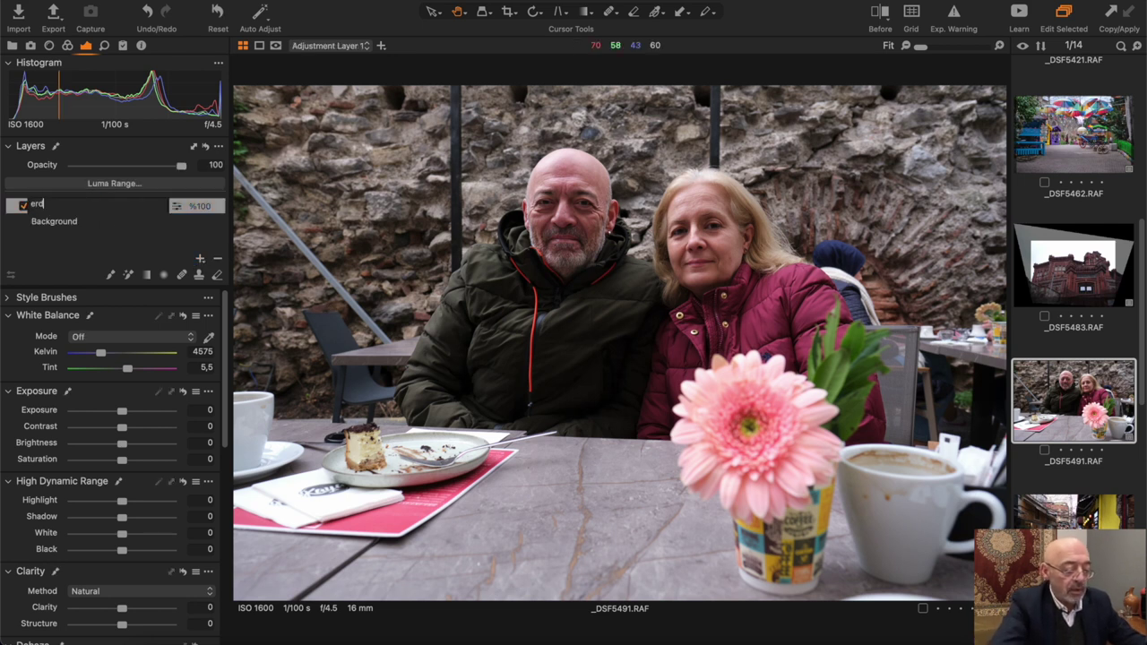
{"action": "type", "text": "inç"}
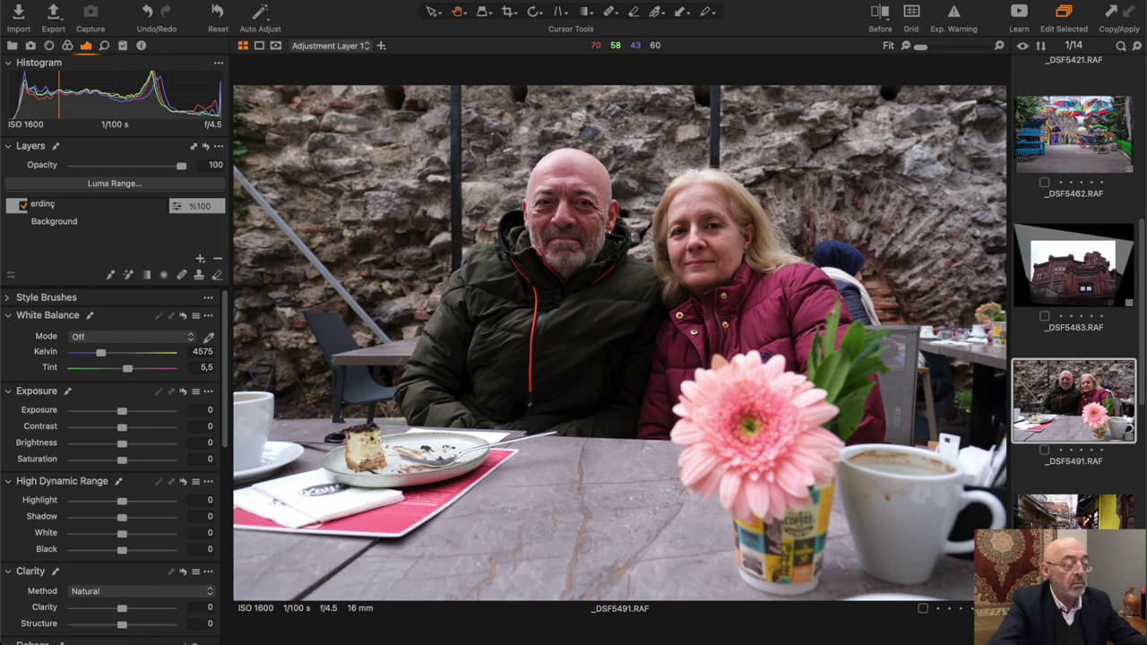
{"action": "key", "text": "Return"}
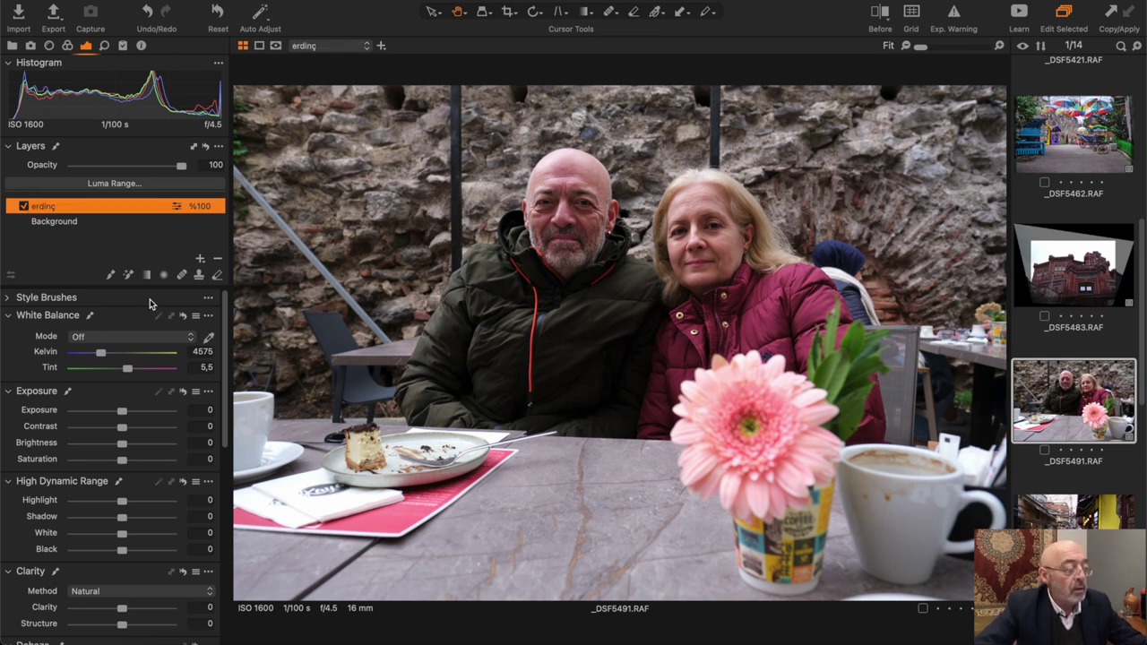
- Draw a radial gradient mask ellipse sized around the man's face and head
{"action": "left_click", "coordinate": [161, 275]}
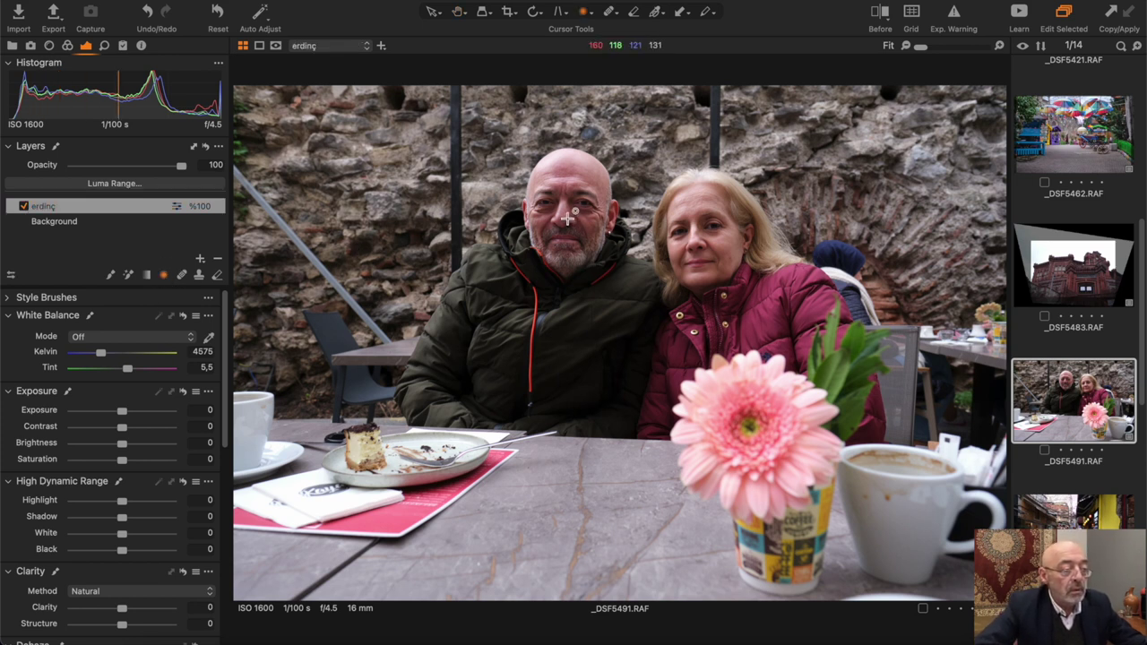
{"action": "left_click_drag", "start_coordinate": [578, 224], "coordinate": [540, 172]}
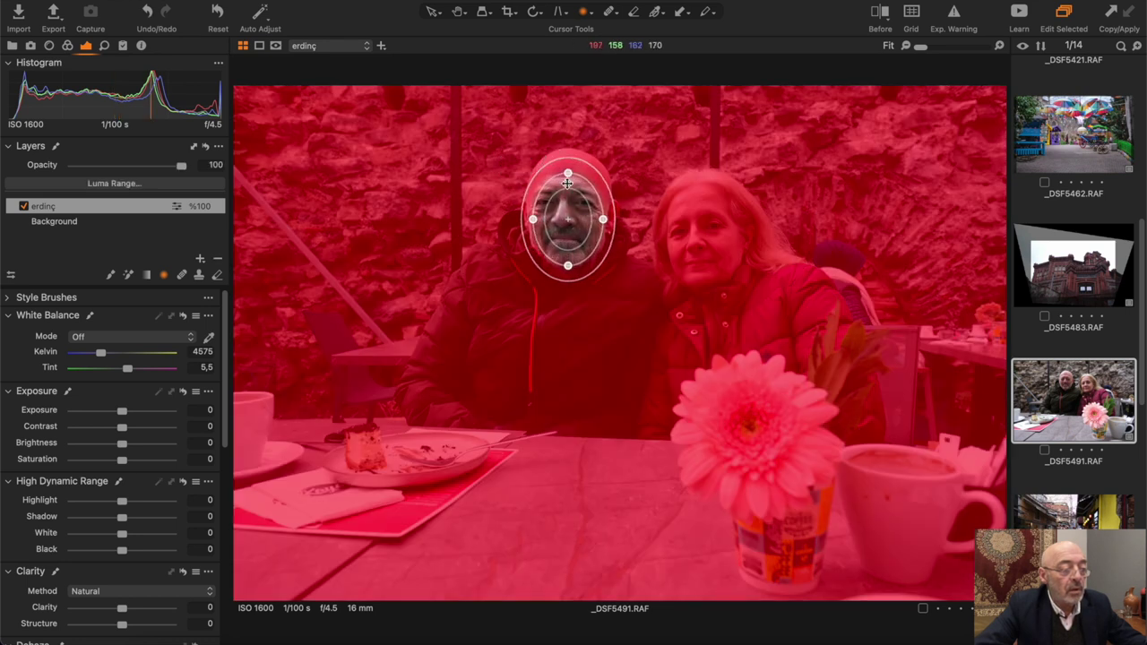
{"action": "left_click_drag", "start_coordinate": [568, 173], "coordinate": [567, 148]}
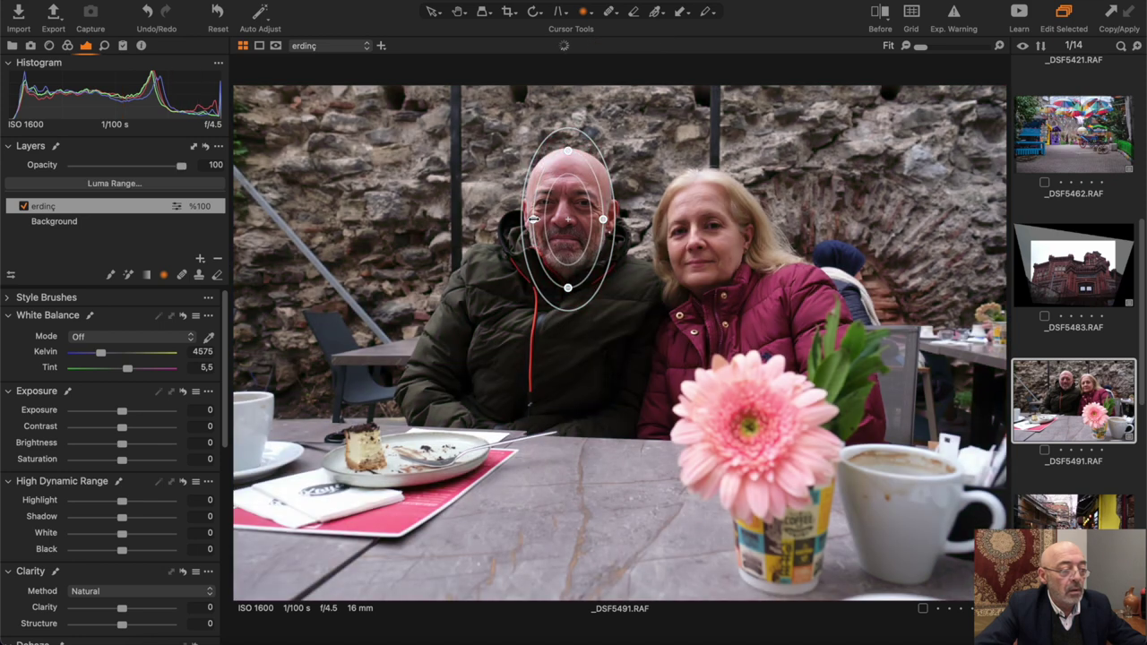
{"action": "left_click_drag", "start_coordinate": [533, 218], "coordinate": [528, 219]}
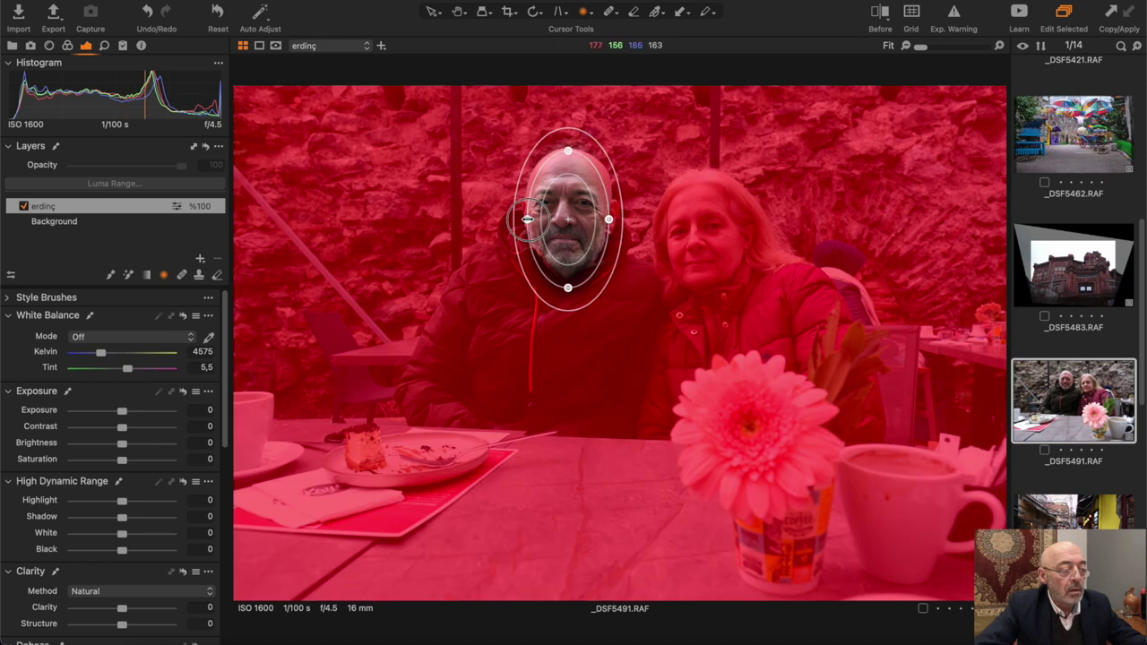
{"action": "left_click_drag", "start_coordinate": [608, 218], "coordinate": [610, 218]}
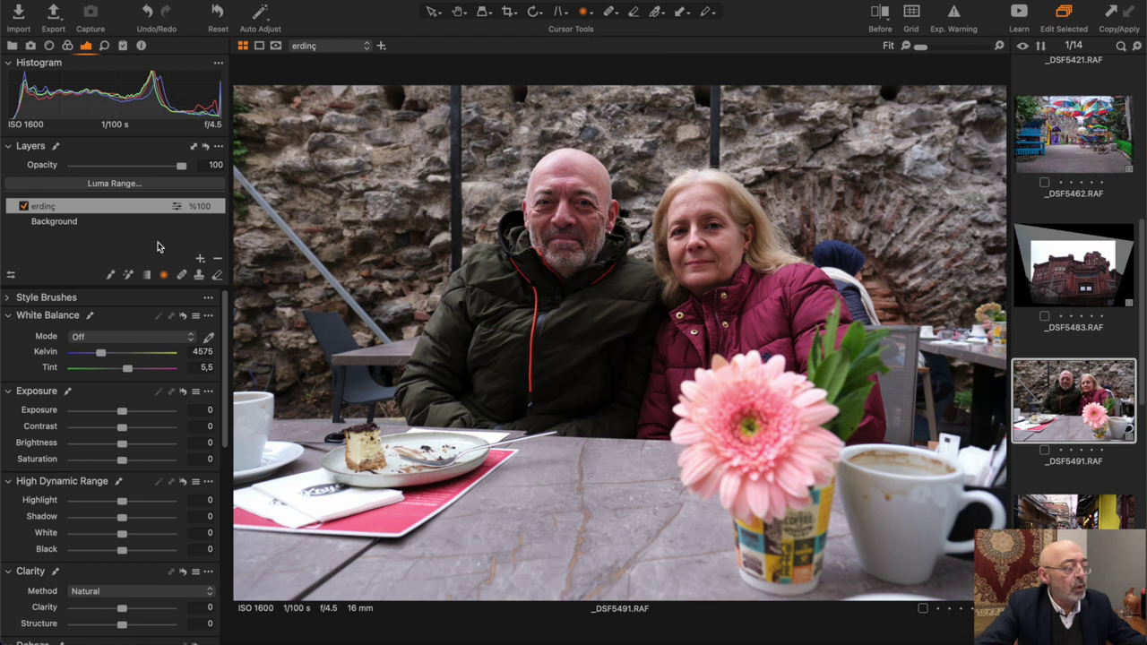
- Invert the erdinç mask and set Exposure 0.26, Shadow 19, Brightness 4 and Clarity -23
{"action": "right_click", "coordinate": [160, 206]}
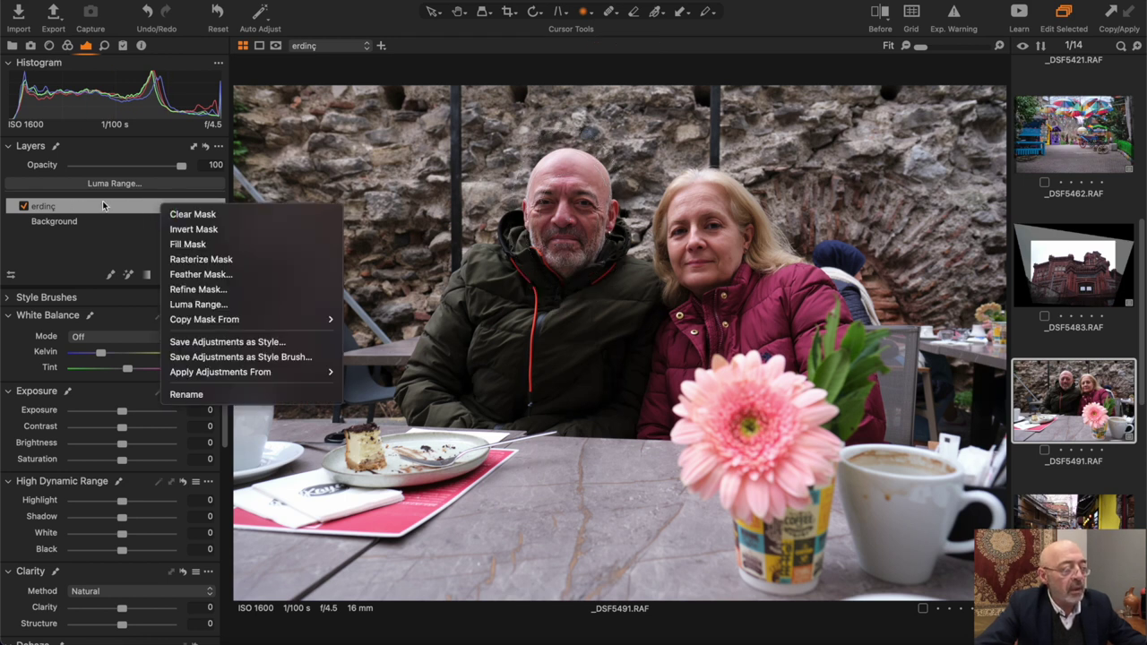
{"action": "left_click", "coordinate": [203, 231]}
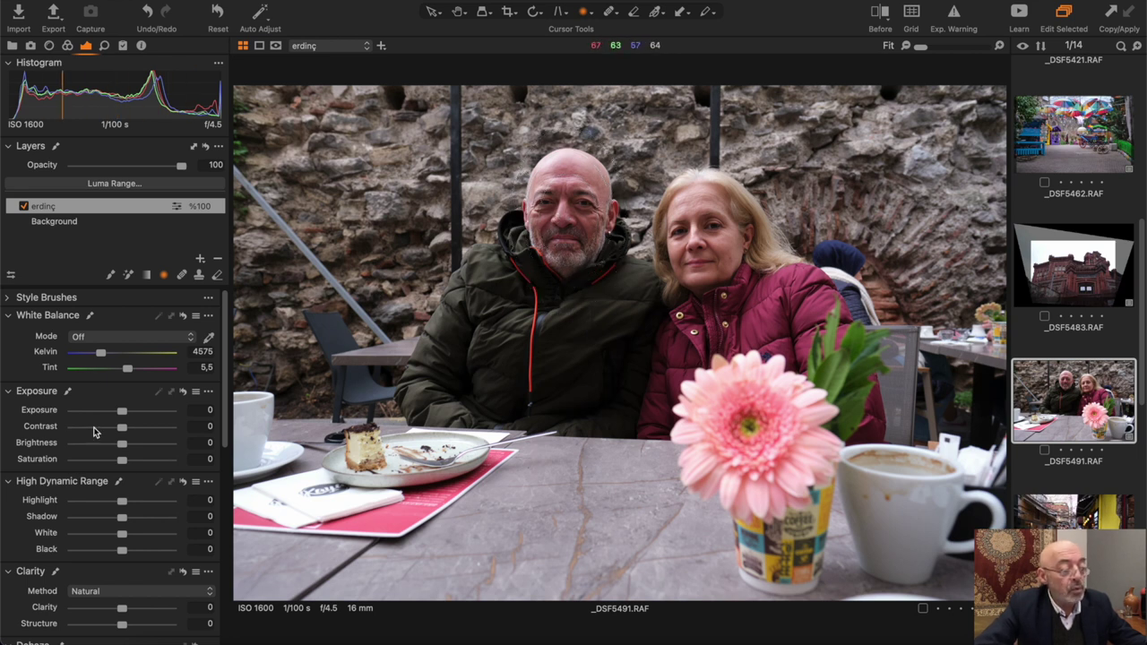
{"action": "left_click_drag", "start_coordinate": [123, 415], "coordinate": [126, 416]}
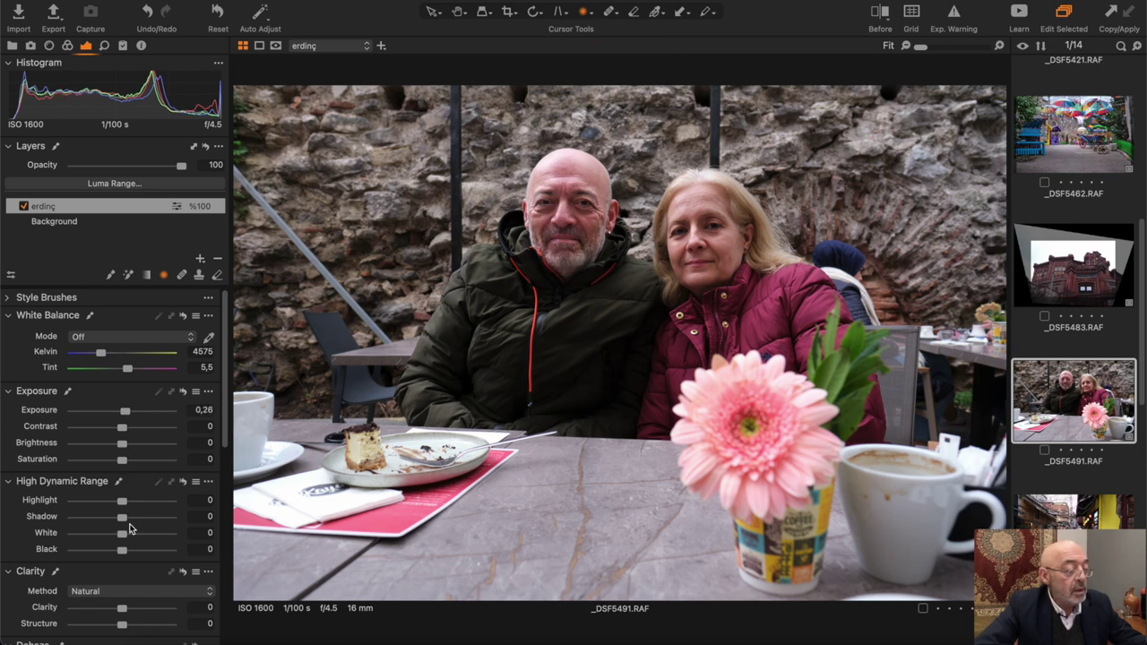
{"action": "left_click_drag", "start_coordinate": [122, 519], "coordinate": [130, 519]}
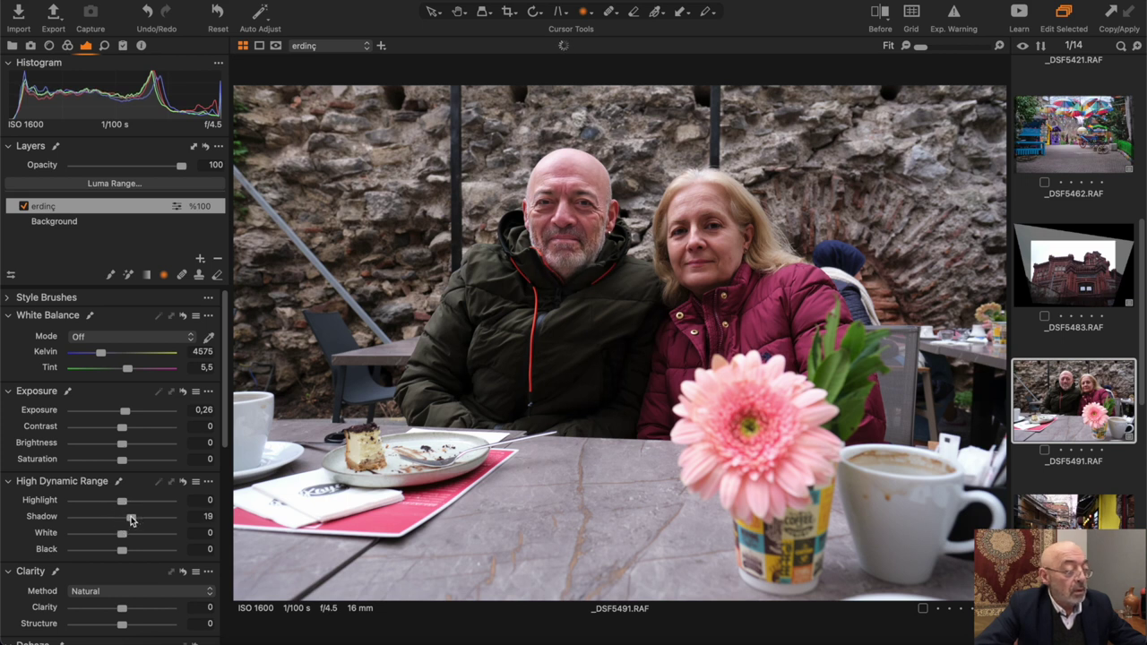
{"action": "left_click_drag", "start_coordinate": [121, 445], "coordinate": [127, 447]}
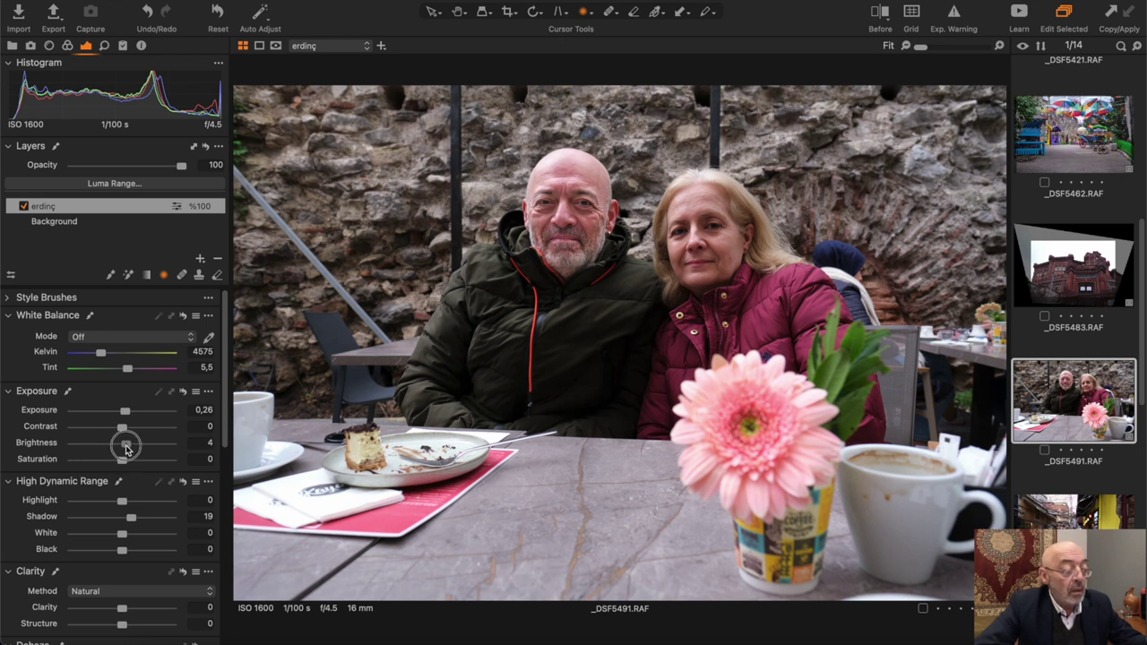
{"action": "left_click_drag", "start_coordinate": [127, 448], "coordinate": [127, 448]}
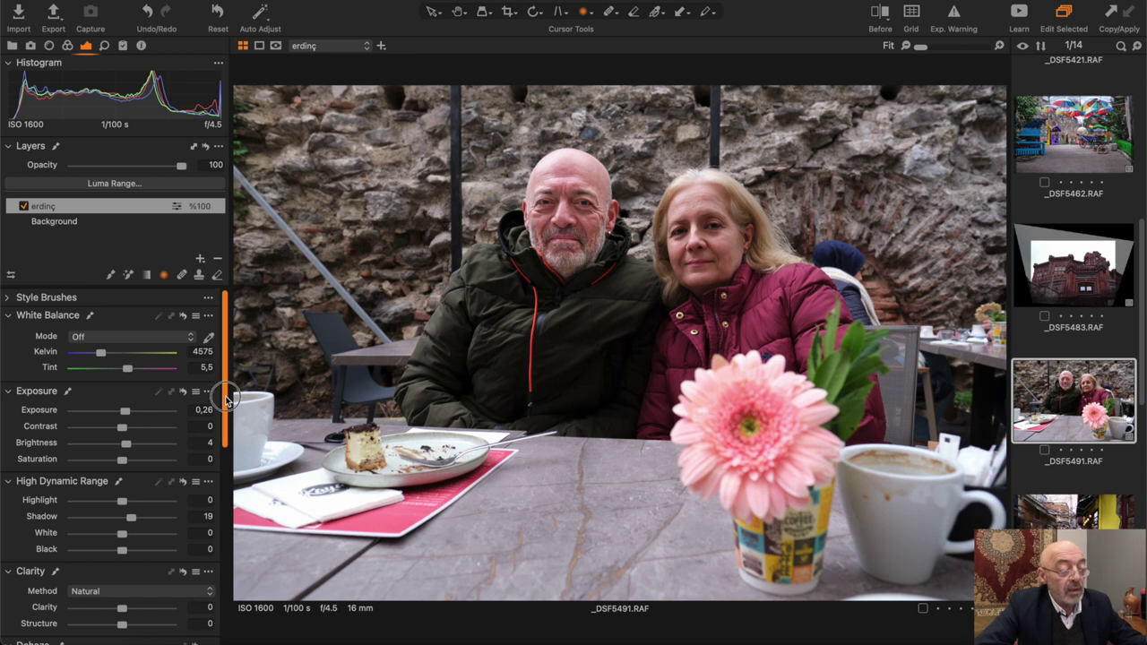
{"action": "left_click_drag", "start_coordinate": [227, 399], "coordinate": [219, 475]}
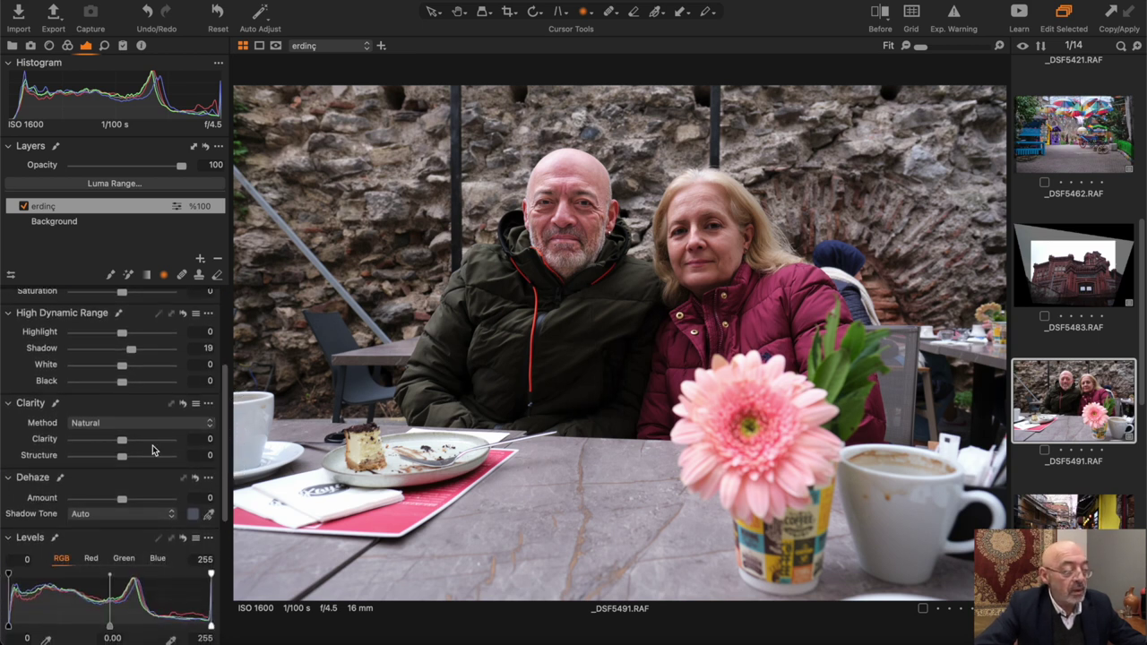
{"action": "left_click_drag", "start_coordinate": [124, 438], "coordinate": [110, 438]}
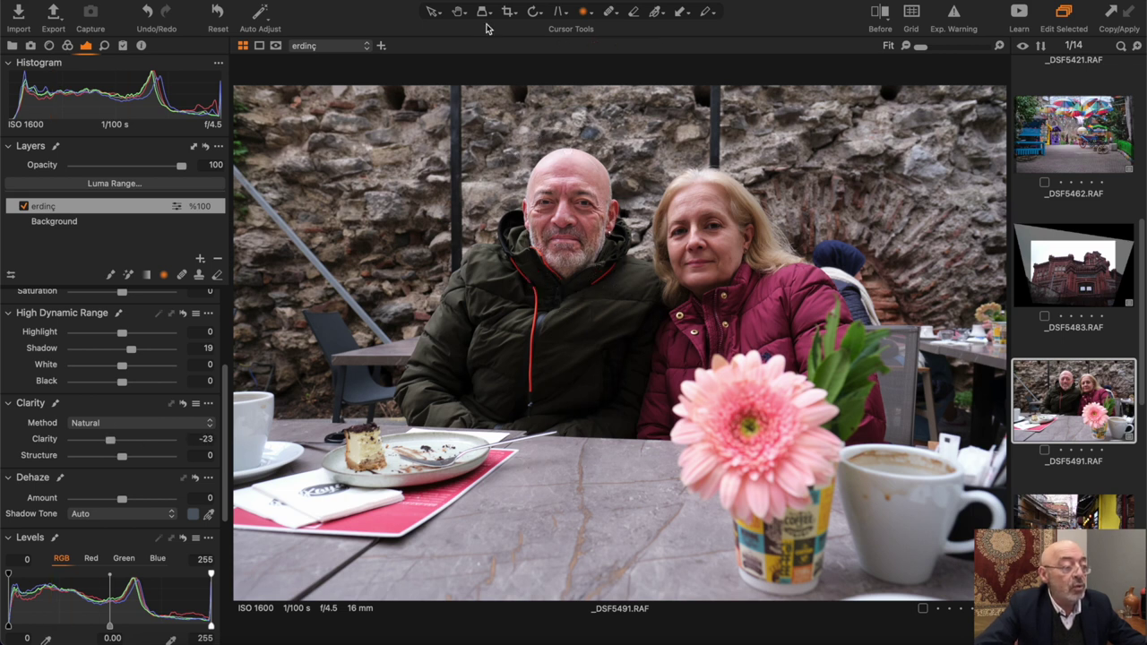
{"action": "left_click", "coordinate": [461, 13]}
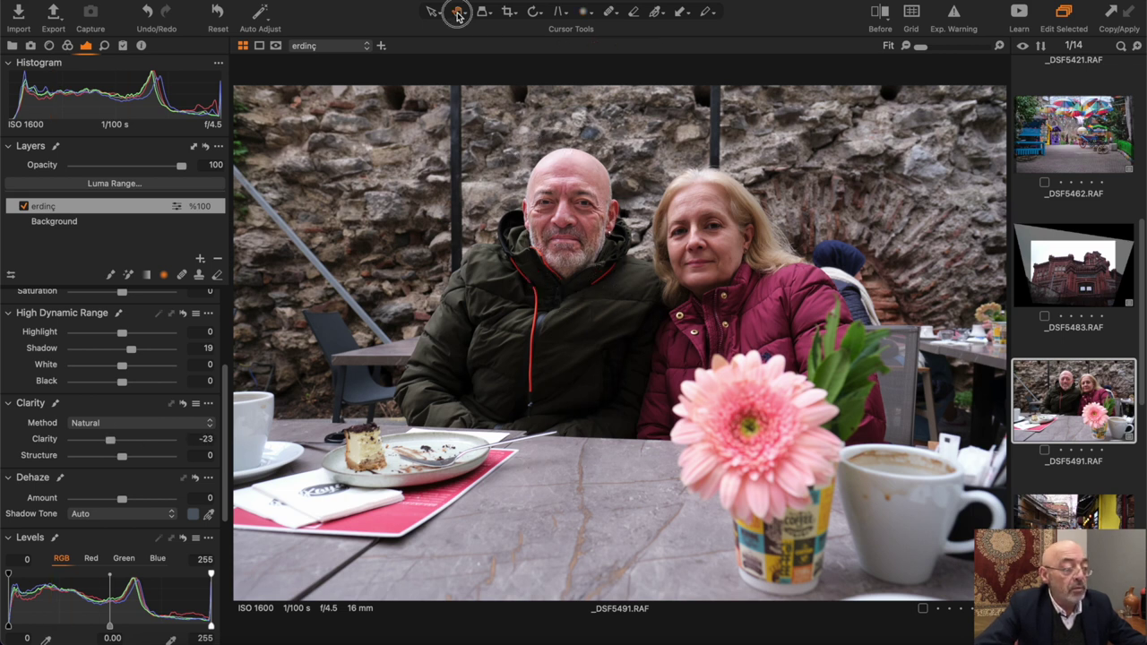
- At 100% zoom, set erdinç Clarity and Structure to -36, toggling the layer to compare
{"action": "left_click", "coordinate": [565, 225]}
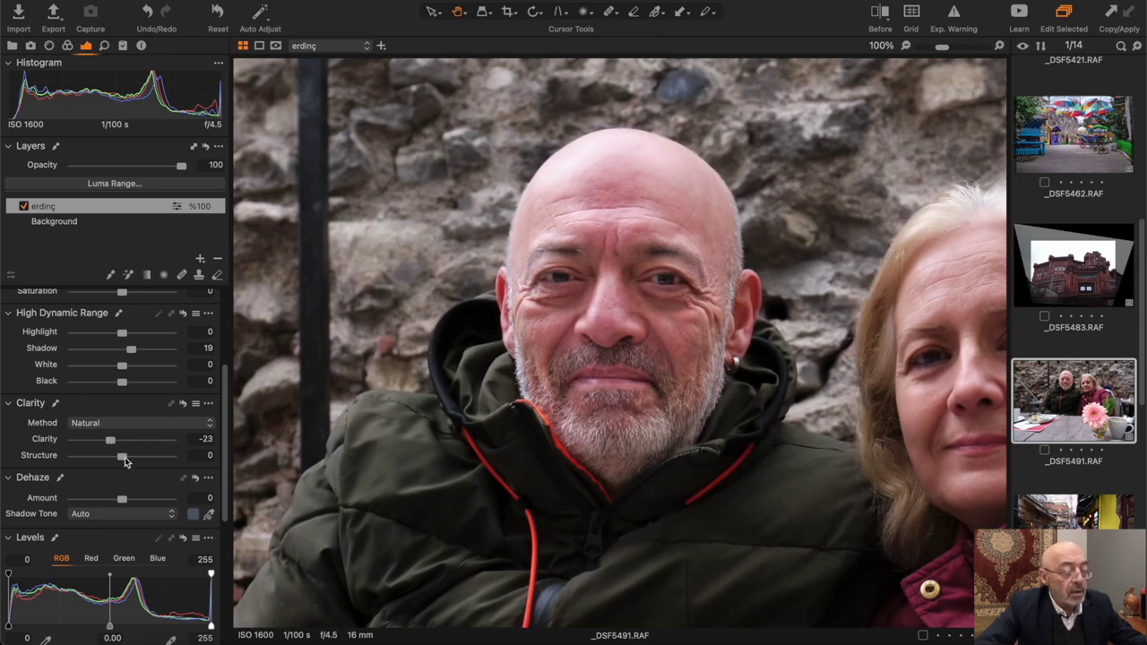
{"action": "mouse_move", "coordinate": [116, 458]}
{"action": "left_mouse_down"}
{"action": "mouse_move", "coordinate": [104, 443]}
{"action": "mouse_move", "coordinate": [105, 458]}
{"action": "left_mouse_up"}
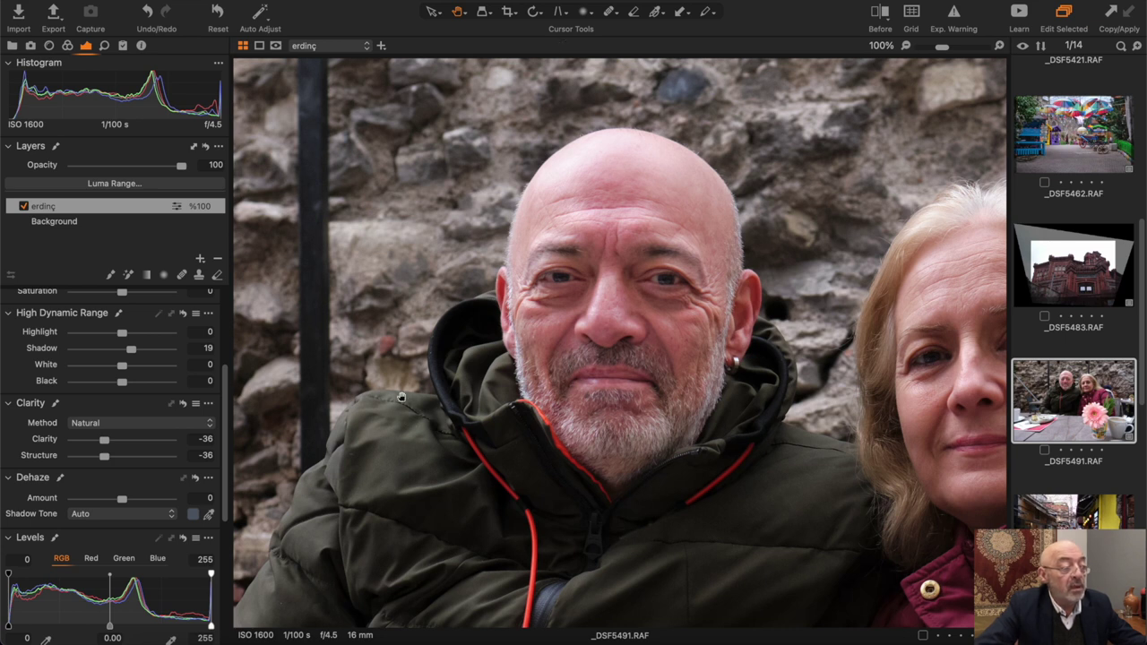
{"action": "left_click", "coordinate": [24, 207]}
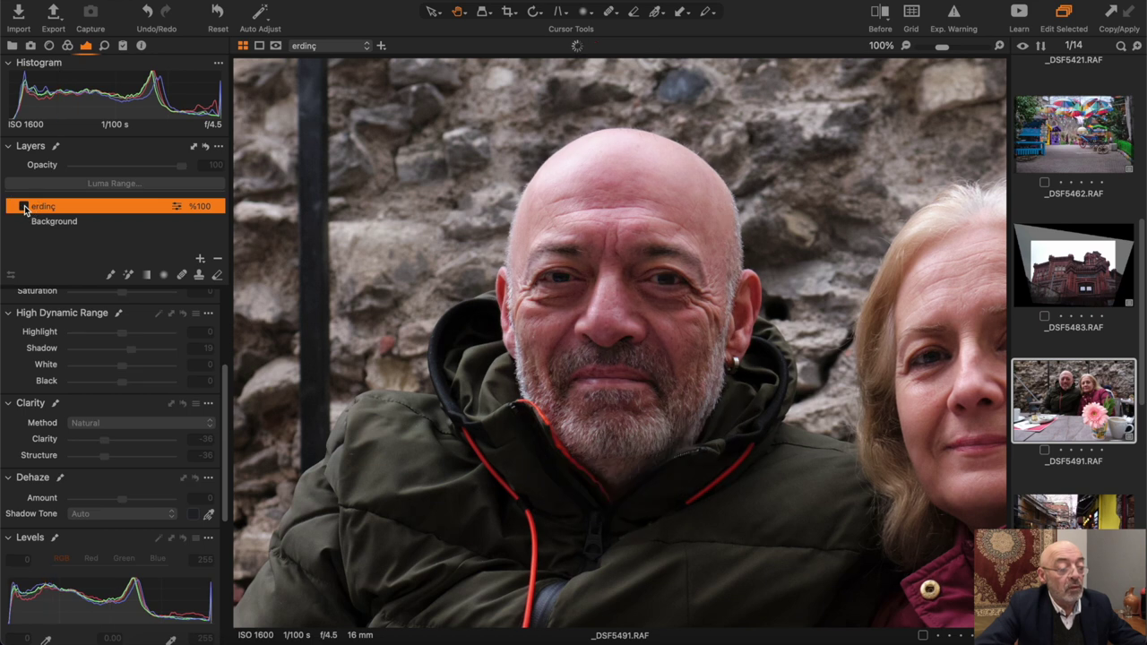
{"action": "left_click", "coordinate": [24, 207]}
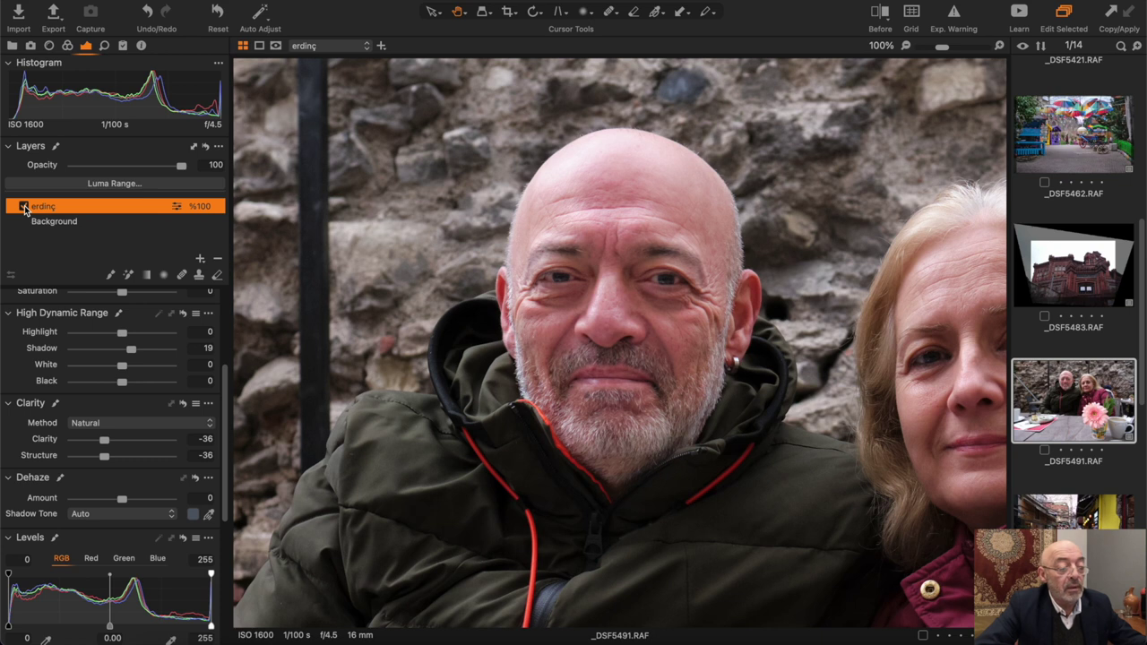
{"action": "left_click", "coordinate": [633, 352]}
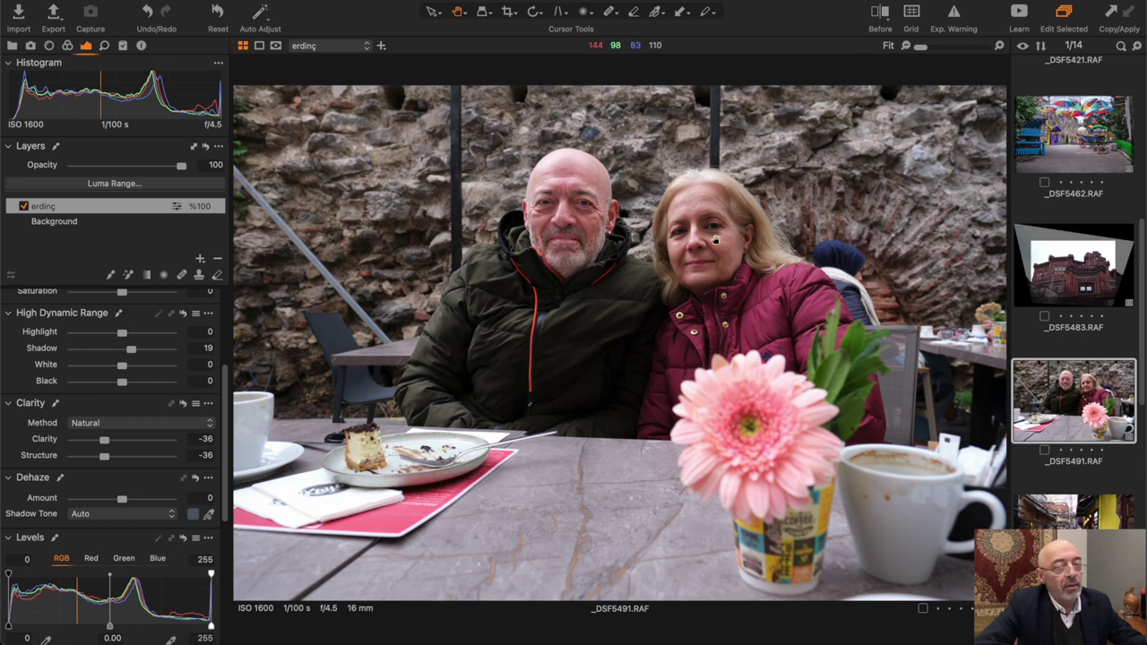
{"action": "left_click", "coordinate": [711, 239]}
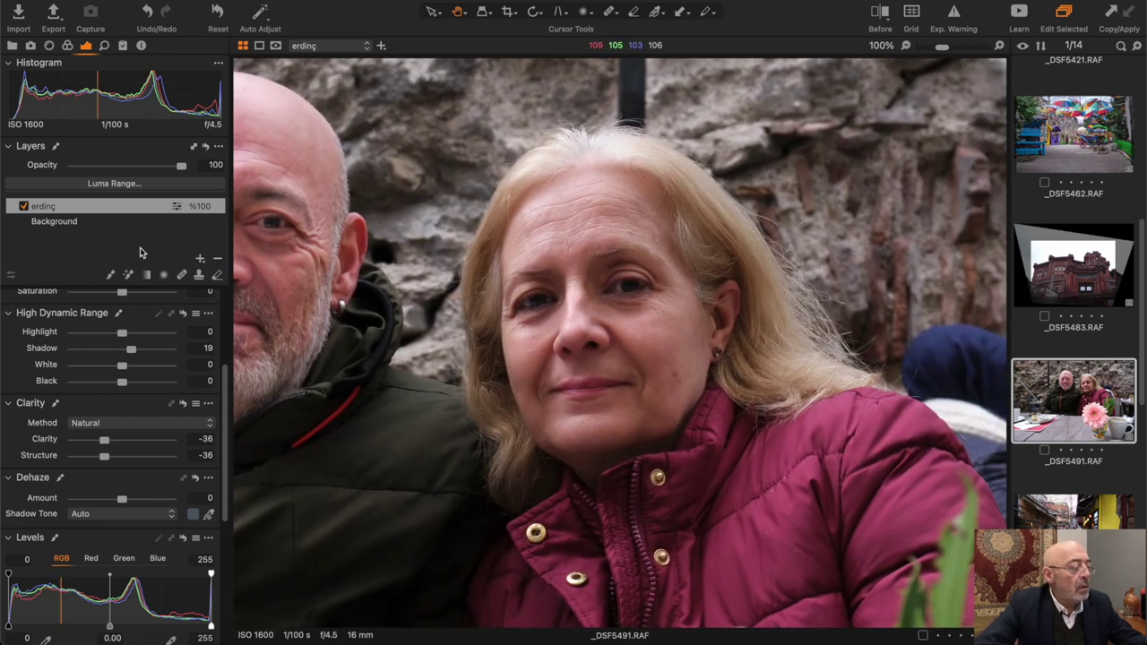
- Add another adjustment layer named 'yenge'
{"action": "left_click", "coordinate": [200, 258]}
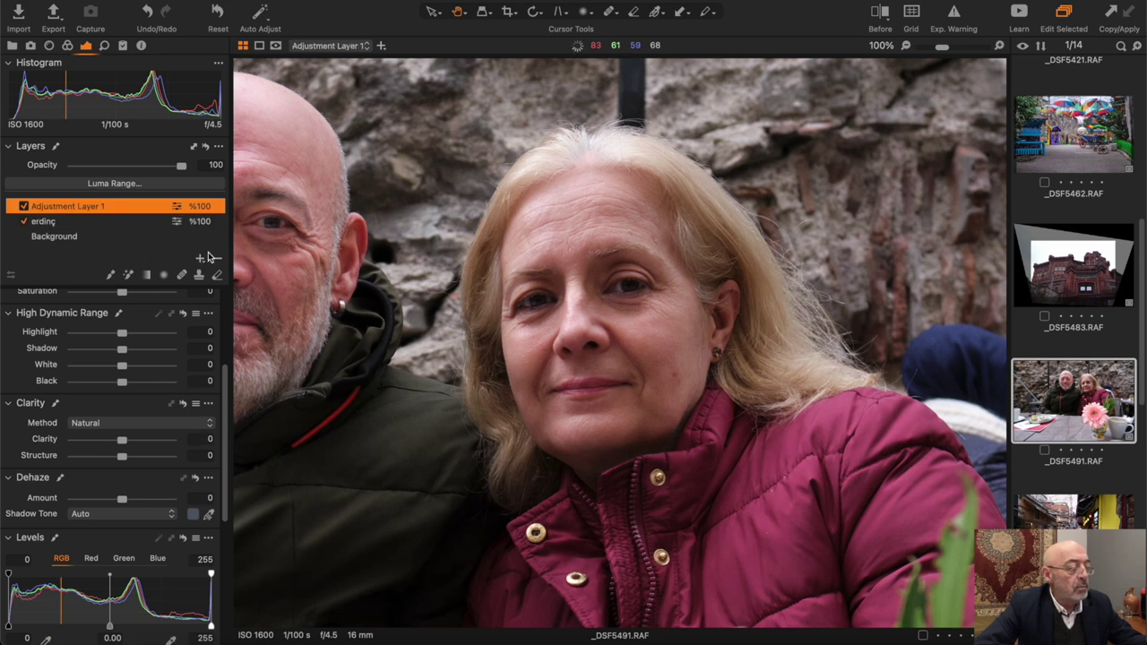
{"action": "double_click", "coordinate": [123, 207]}
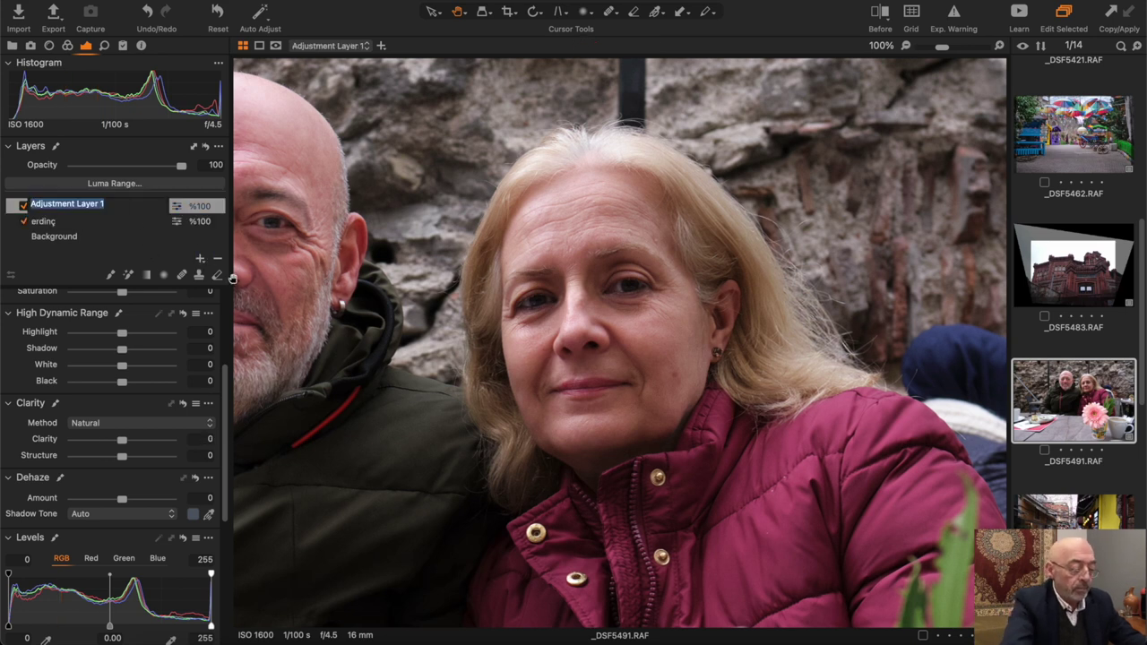
{"action": "type", "text": "yenge"}
{"action": "key", "text": "Return"}
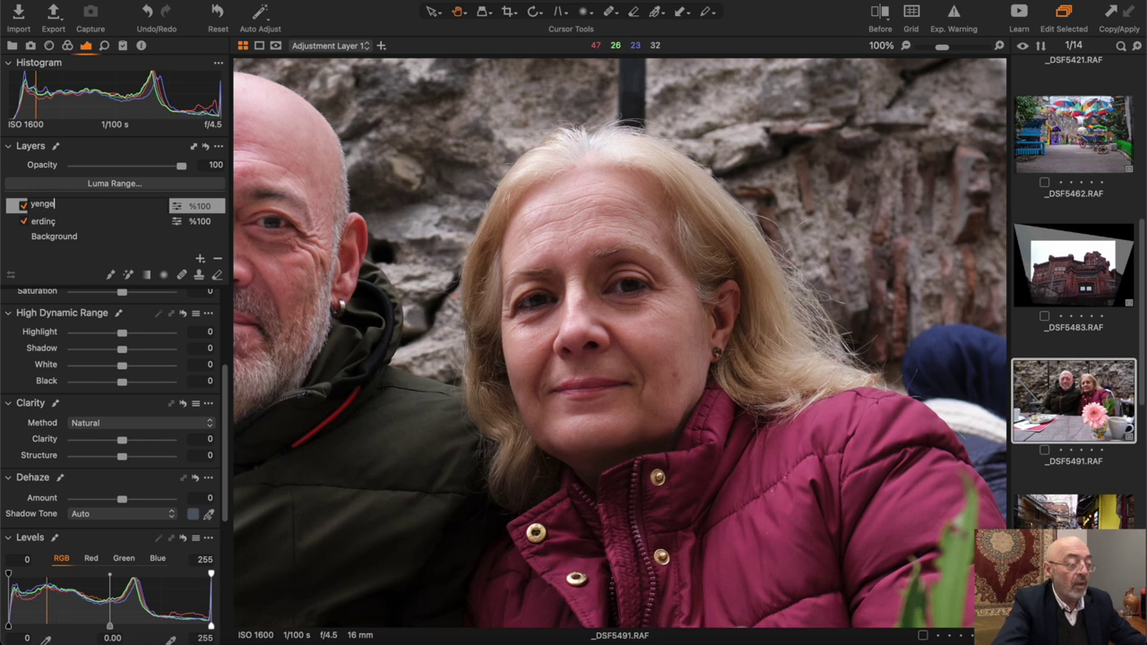
- Draw a radial gradient mask and fit the ellipse around the woman's face and hair
{"action": "left_click", "coordinate": [165, 275]}
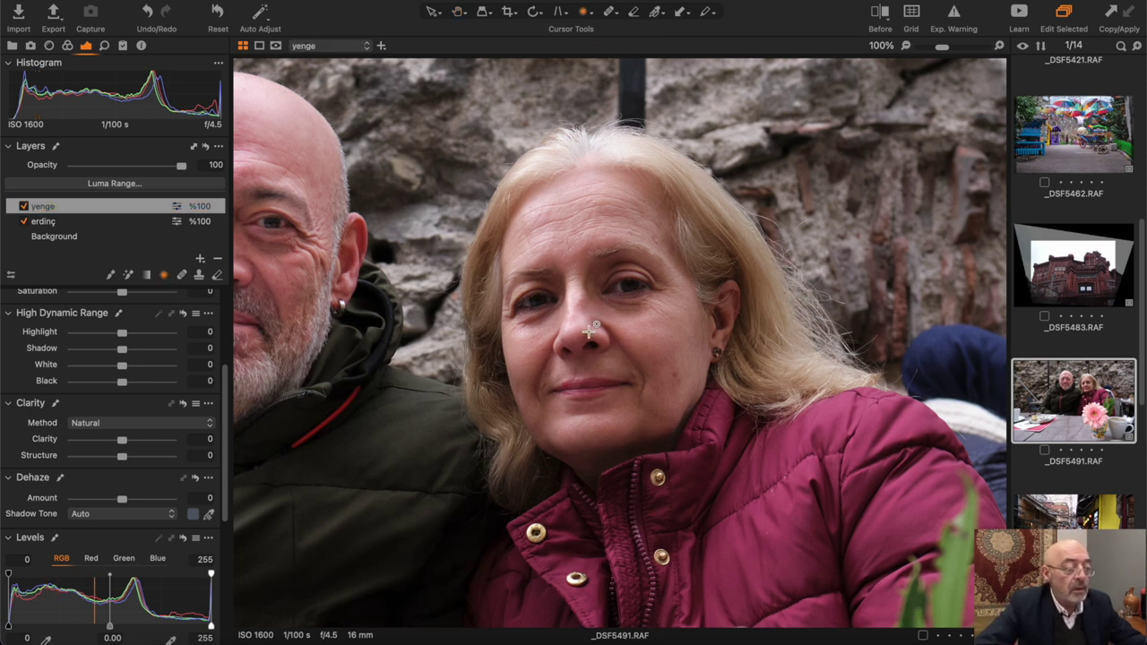
{"action": "left_click_drag", "start_coordinate": [588, 332], "coordinate": [490, 158]}
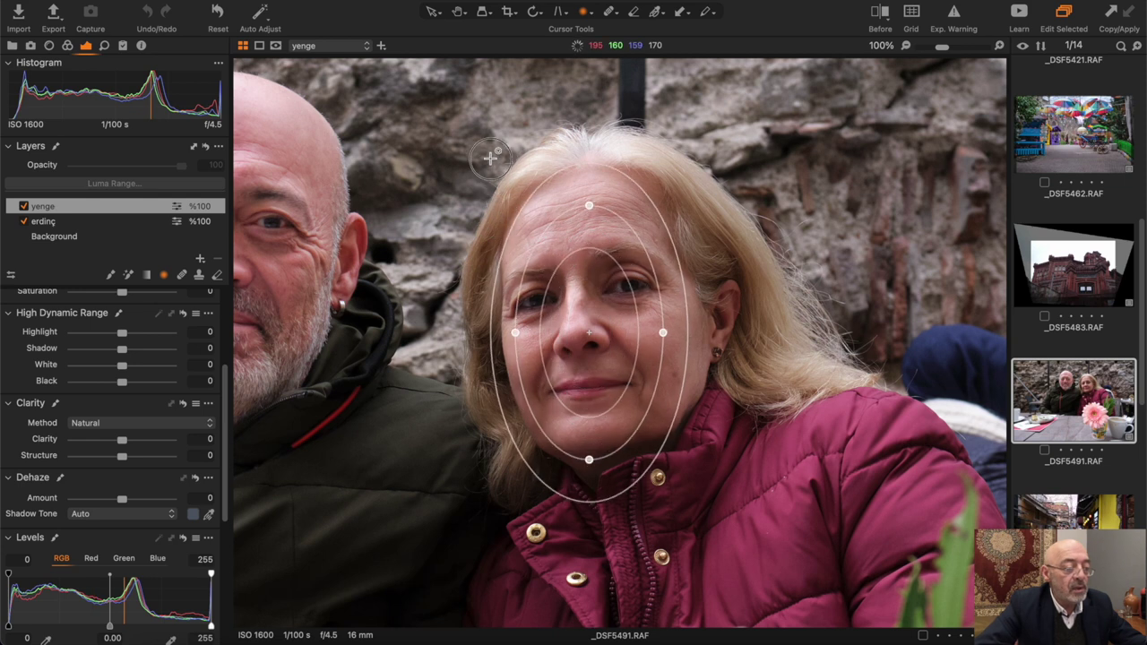
{"action": "mouse_move", "coordinate": [639, 356]}
{"action": "left_mouse_down"}
{"action": "mouse_move", "coordinate": [647, 309]}
{"action": "mouse_move", "coordinate": [706, 290]}
{"action": "left_mouse_up"}
{"action": "key", "text": "m"}
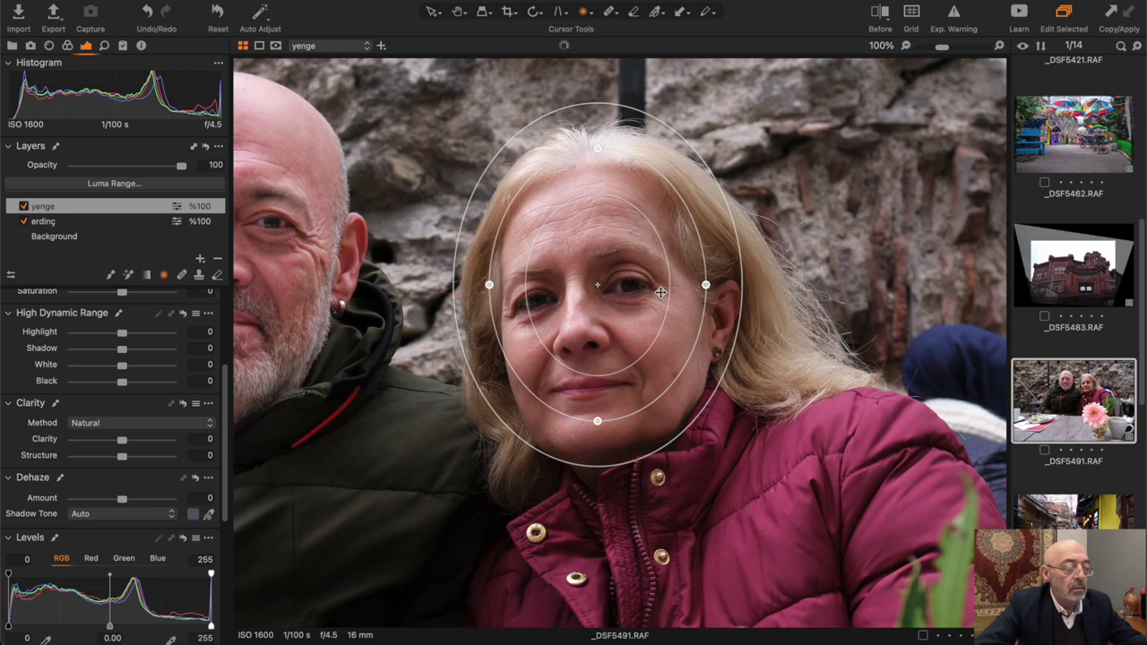
{"action": "left_click_drag", "start_coordinate": [590, 322], "coordinate": [592, 334]}
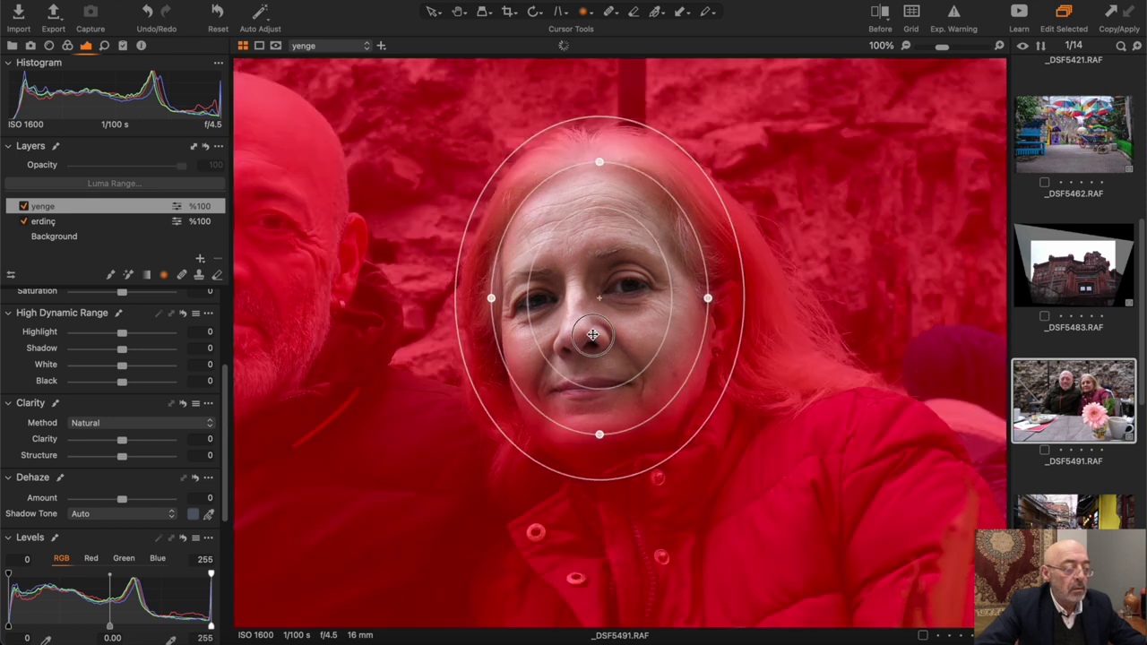
{"action": "left_click_drag", "start_coordinate": [599, 437], "coordinate": [598, 480]}
{"action": "left_click_drag", "start_coordinate": [606, 350], "coordinate": [599, 371]}
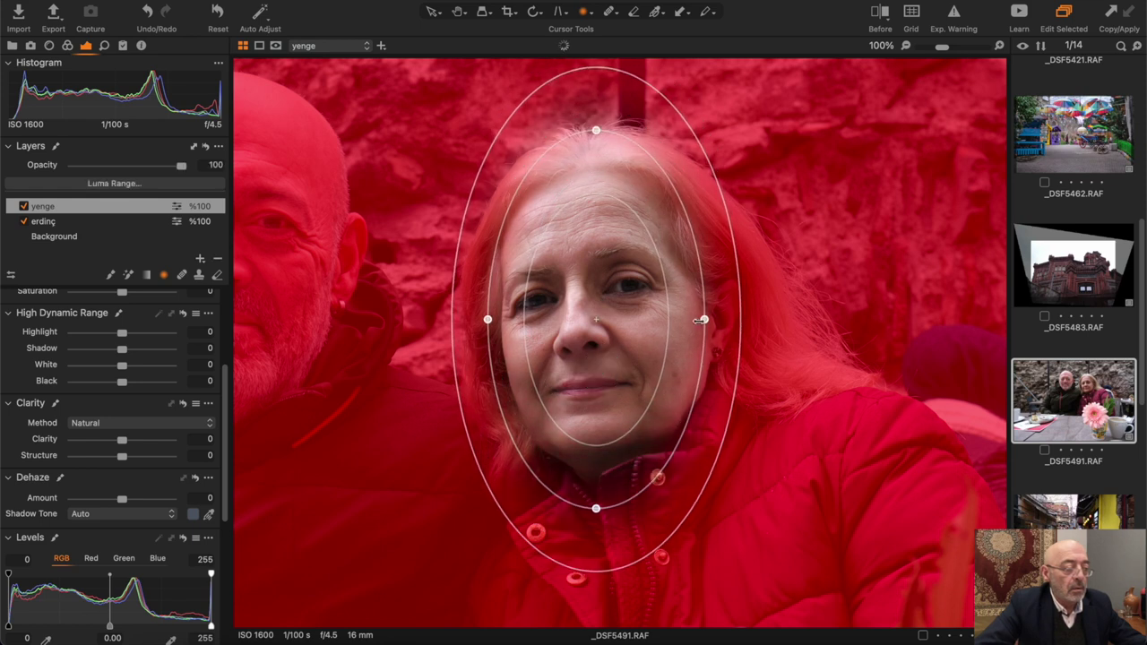
{"action": "left_click_drag", "start_coordinate": [702, 320], "coordinate": [726, 323]}
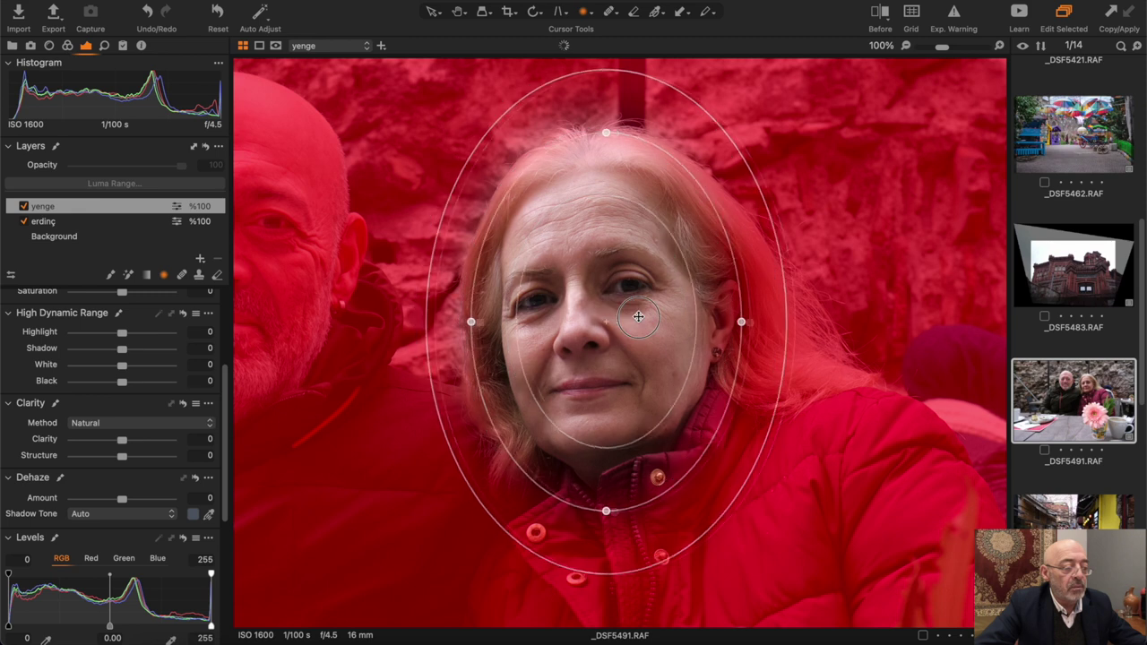
{"action": "left_click_drag", "start_coordinate": [620, 314], "coordinate": [641, 315]}
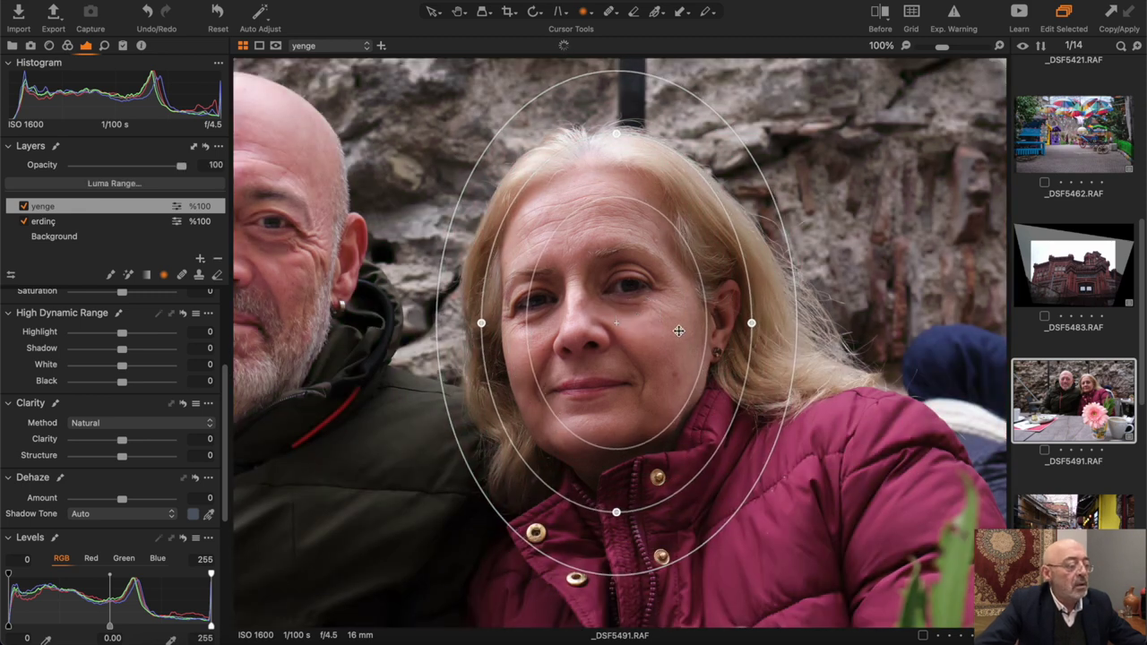
- Invert the yenge mask, nudge highlights up, and raise Exposure to 0.41
{"action": "right_click", "coordinate": [170, 210]}
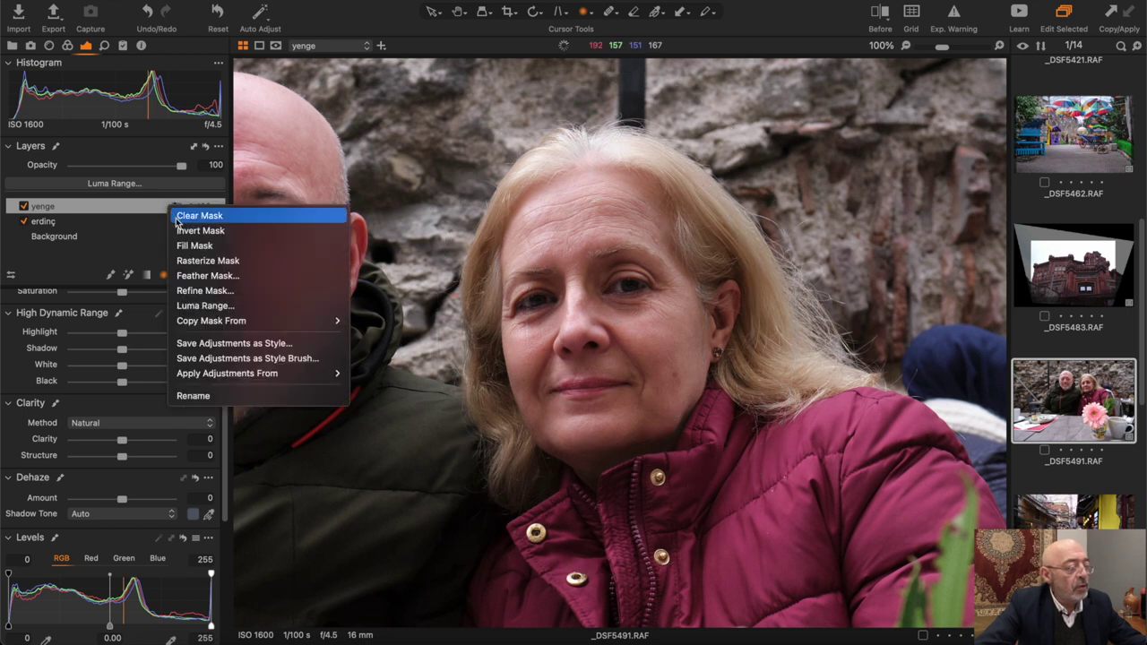
{"action": "left_click", "coordinate": [213, 232]}
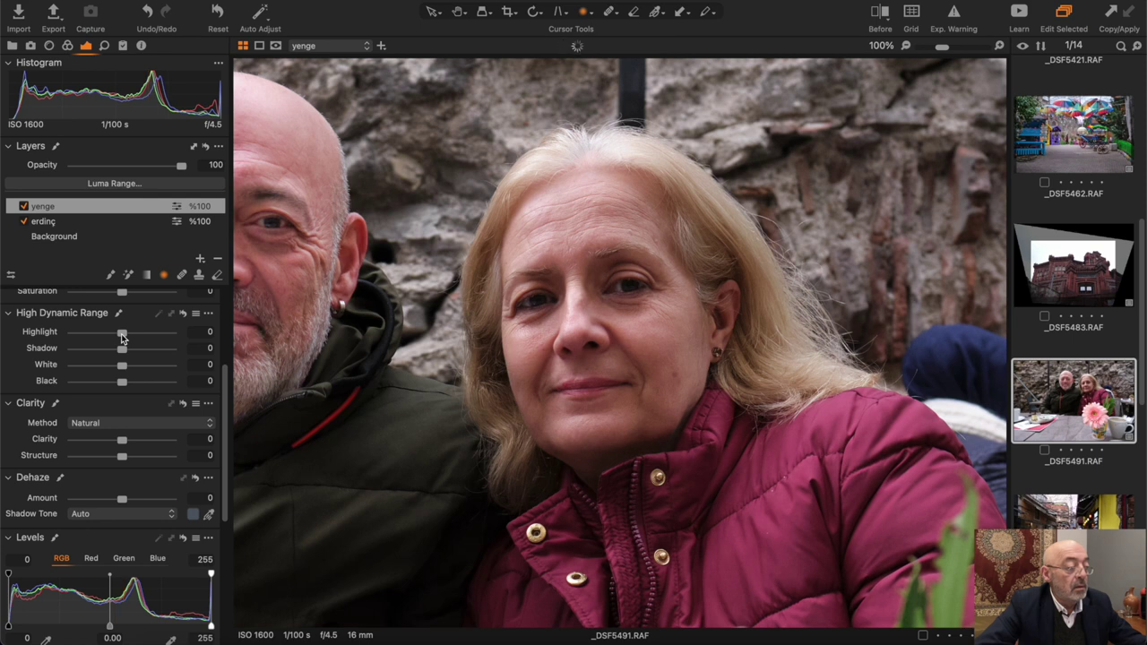
{"action": "left_click", "coordinate": [122, 335]}
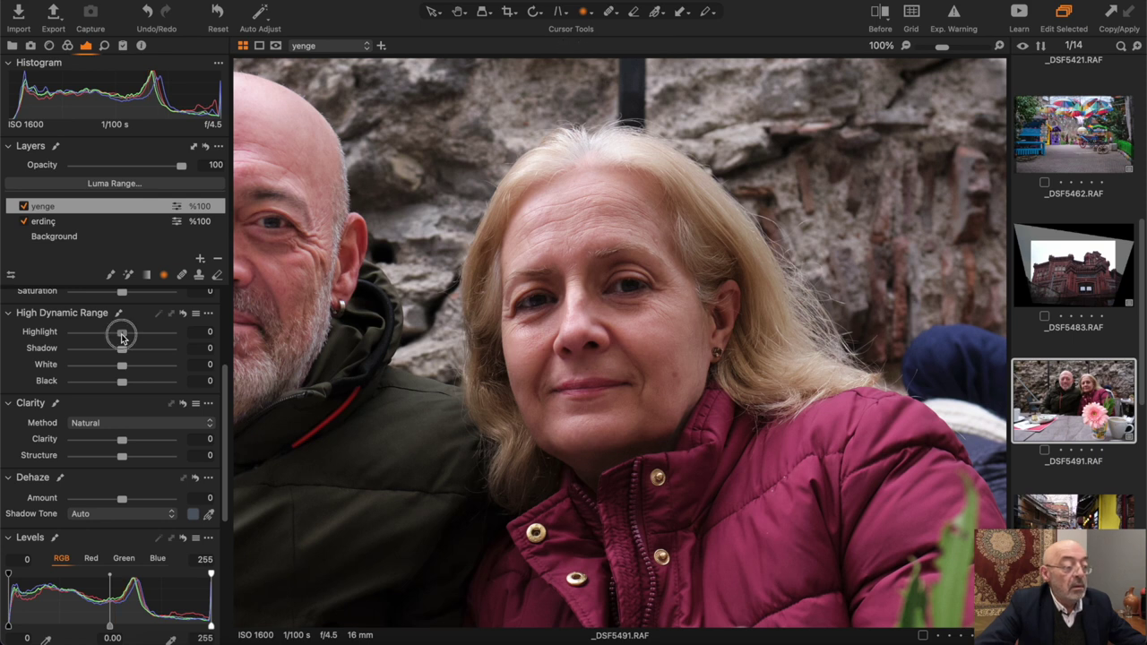
{"action": "left_click_drag", "start_coordinate": [122, 335], "coordinate": [120, 335]}
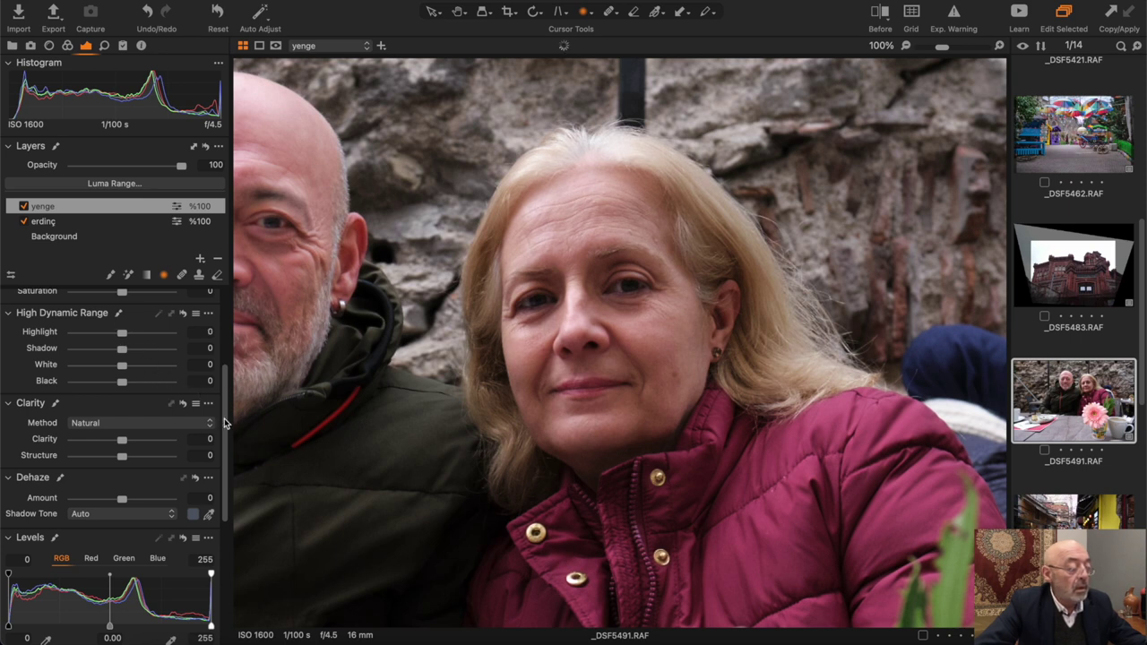
{"action": "scroll", "coordinate": [224, 376], "scroll_direction": "up", "scroll_amount": 3}
{"action": "scroll", "coordinate": [227, 340], "scroll_direction": "up", "scroll_amount": 2}
{"action": "left_click_drag", "start_coordinate": [122, 410], "coordinate": [127, 414]}
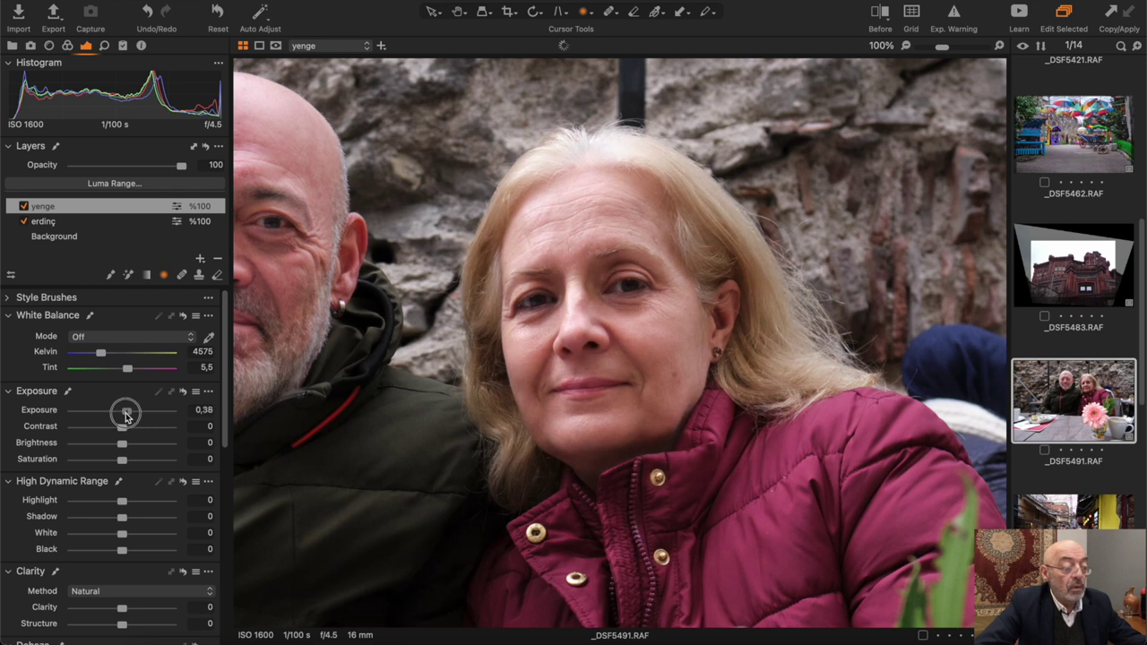
{"action": "left_click_drag", "start_coordinate": [127, 414], "coordinate": [126, 414]}
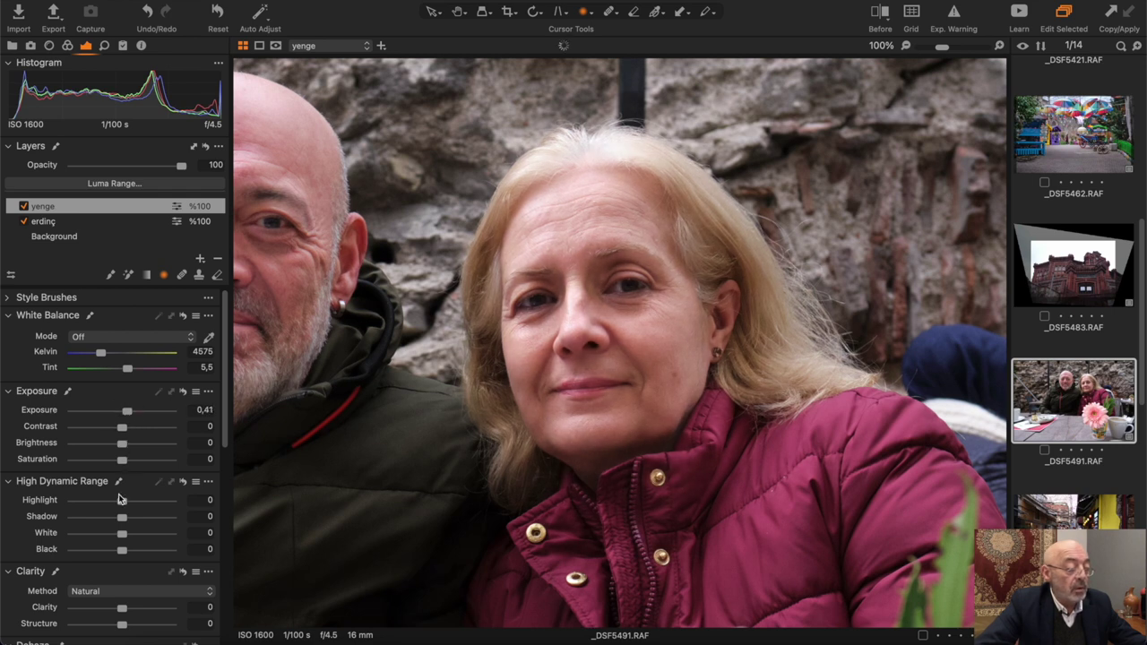
- Set the yenge layer's Shadow 14, Brightness 4, Clarity -35 and Structure -35
{"action": "left_click_drag", "start_coordinate": [123, 518], "coordinate": [127, 519]}
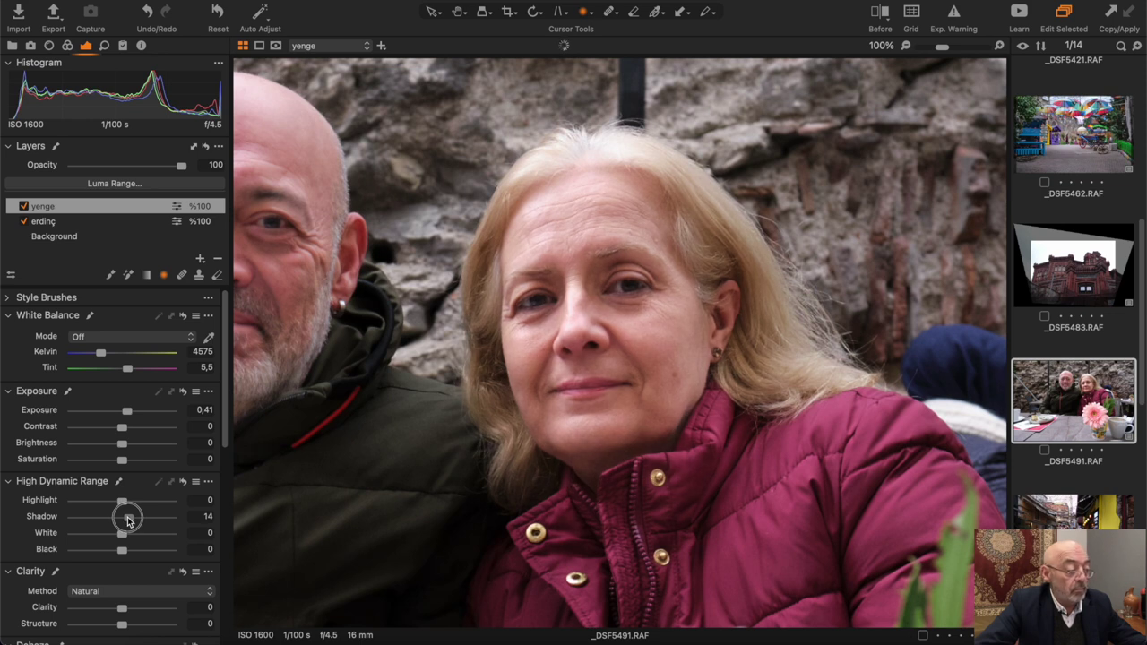
{"action": "left_click_drag", "start_coordinate": [123, 445], "coordinate": [127, 448]}
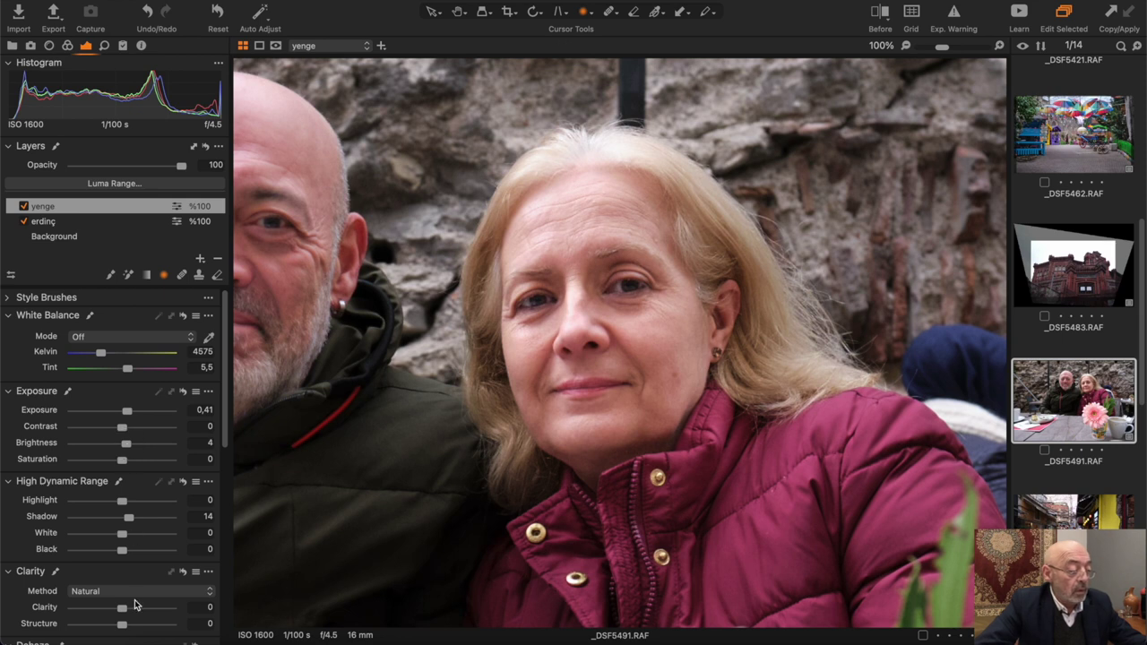
{"action": "left_click_drag", "start_coordinate": [125, 612], "coordinate": [107, 618]}
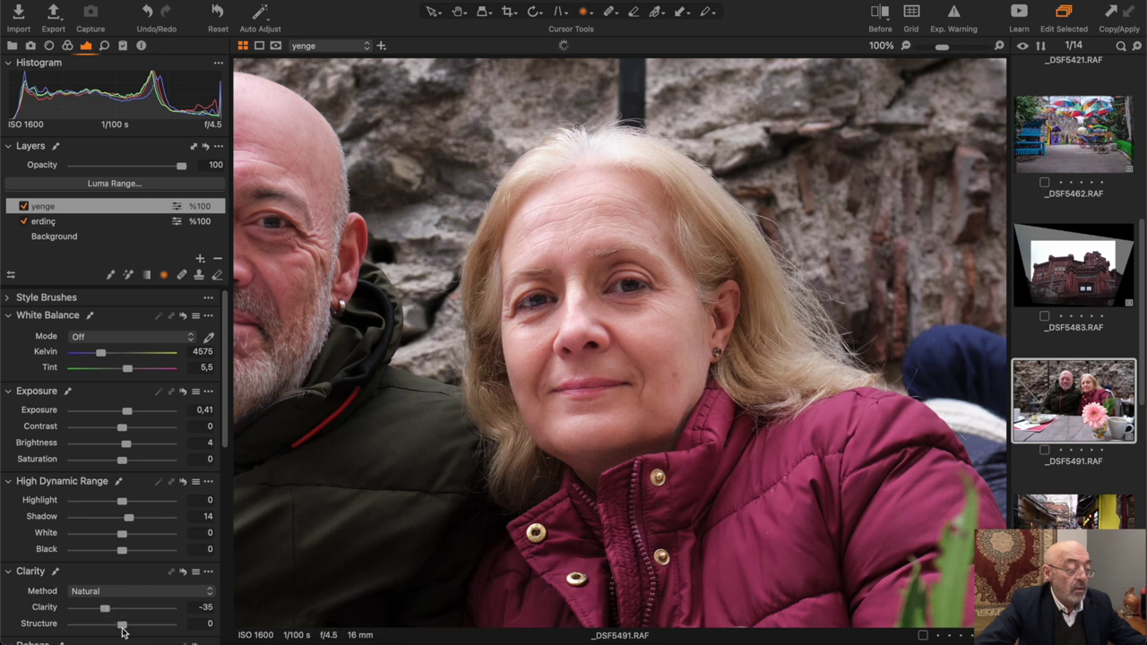
{"action": "left_click_drag", "start_coordinate": [123, 631], "coordinate": [107, 631]}
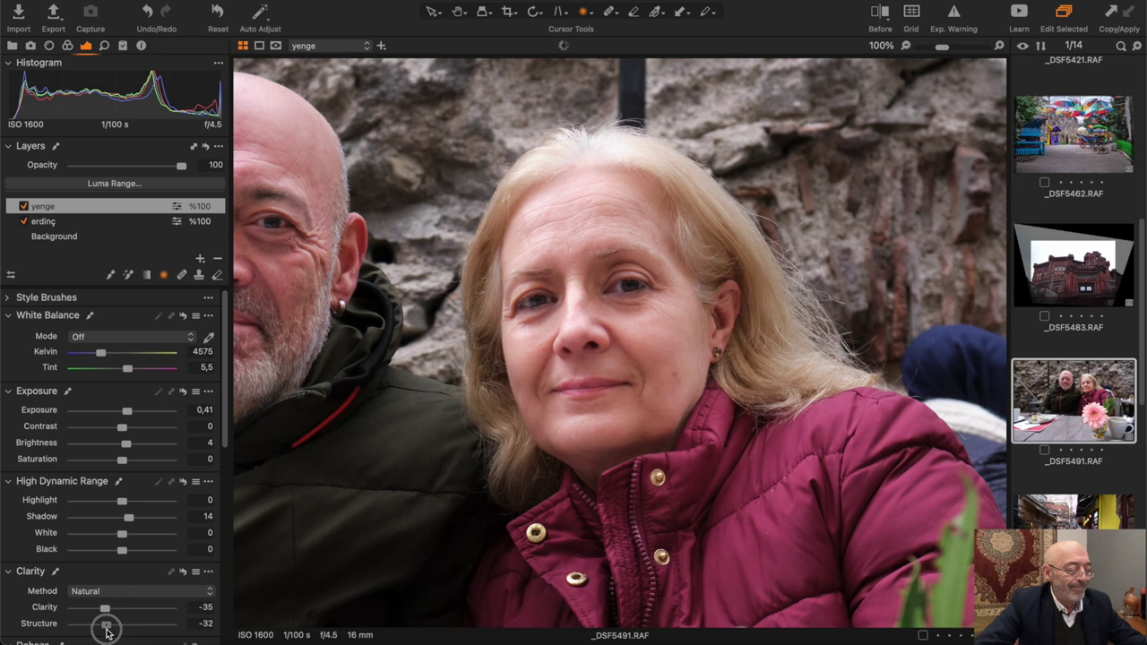
{"action": "left_click_drag", "start_coordinate": [107, 632], "coordinate": [105, 633]}
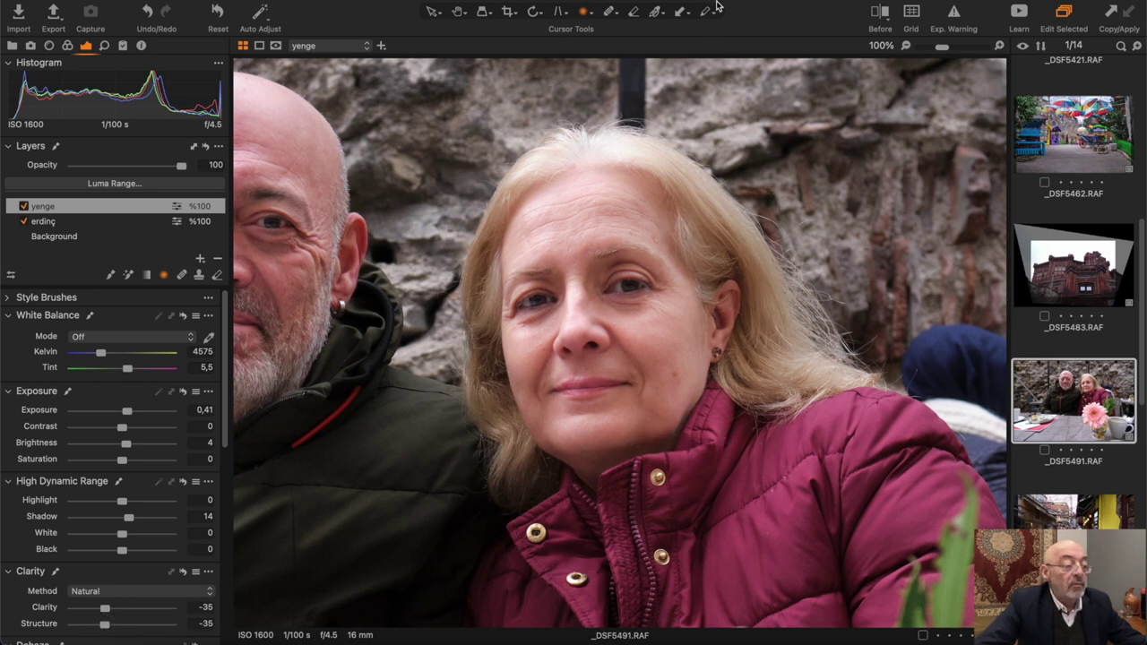
- Fit the café photo in view, compare with a reset, and undo it to keep both layers
{"action": "left_click", "coordinate": [458, 14]}
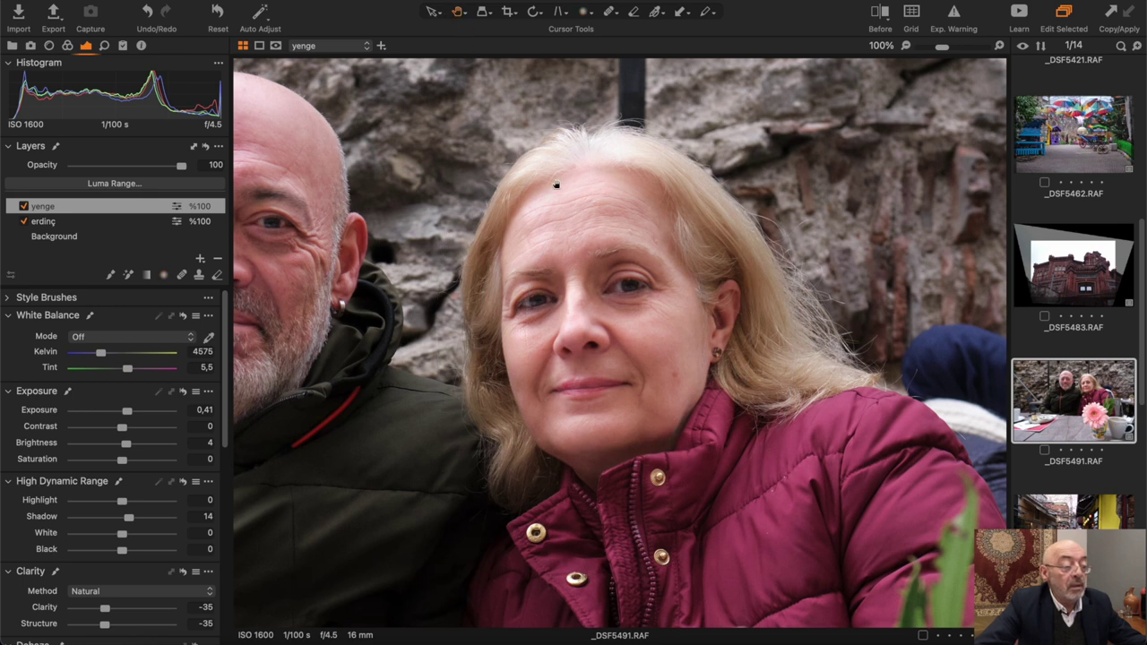
{"action": "double_click", "coordinate": [615, 314]}
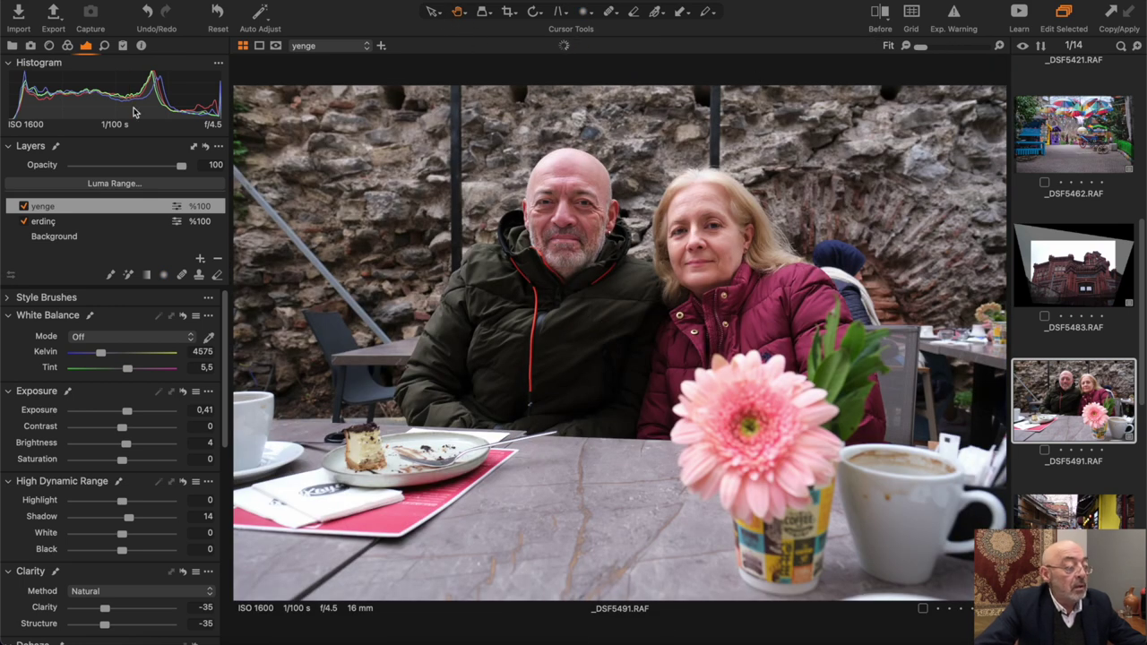
{"action": "left_click", "coordinate": [215, 11]}
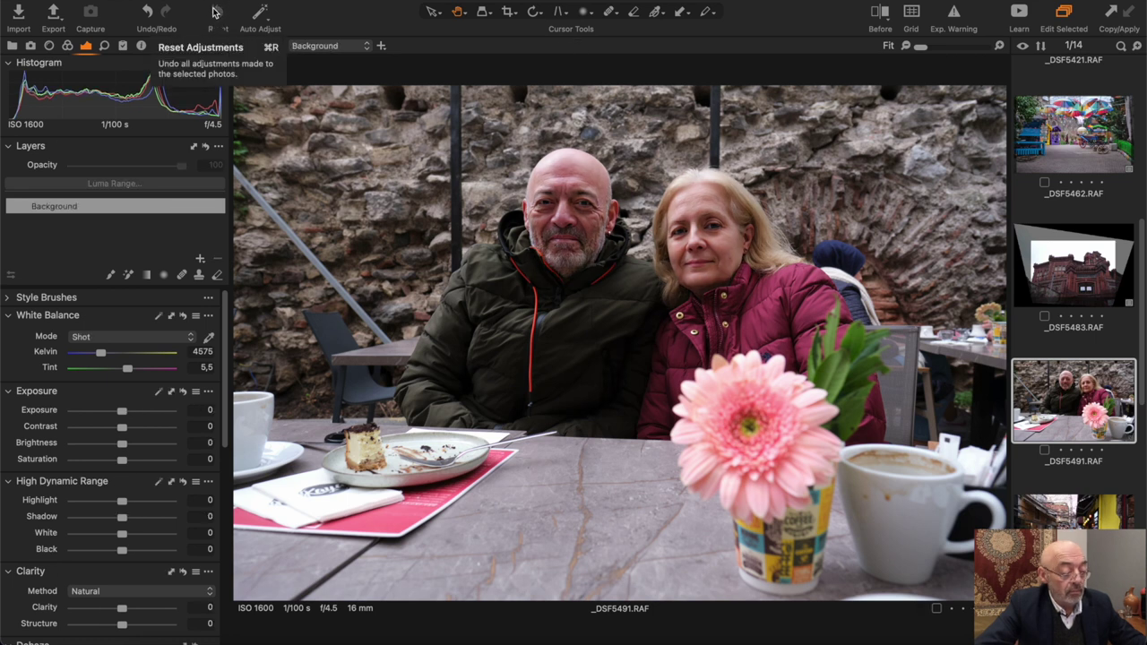
{"action": "key", "text": "ctrl+z"}
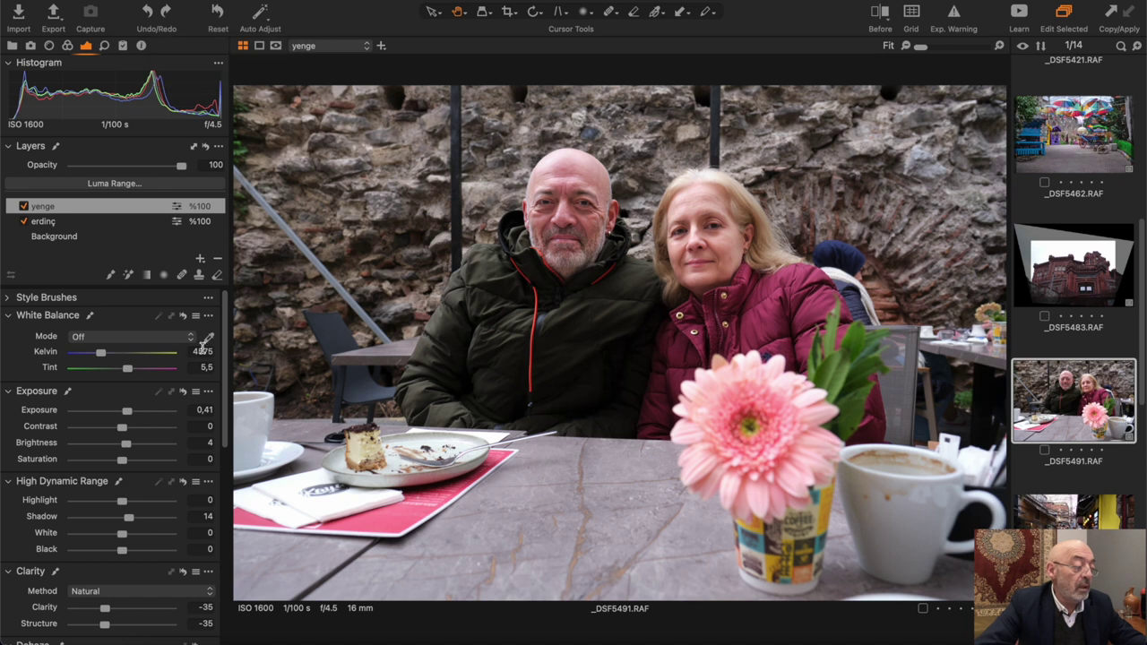
{"action": "scroll", "coordinate": [215, 376], "scroll_direction": "down", "scroll_amount": 5}
{"action": "scroll", "coordinate": [206, 395], "scroll_direction": "down", "scroll_amount": 5}
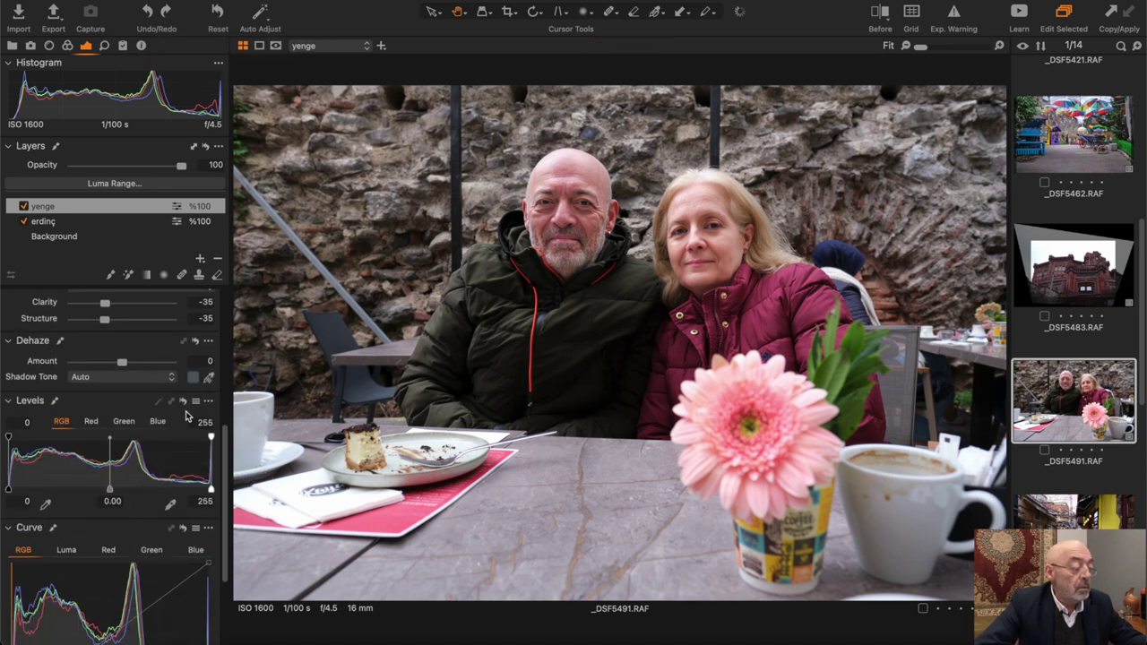
{"action": "left_click_drag", "start_coordinate": [224, 495], "coordinate": [230, 374]}
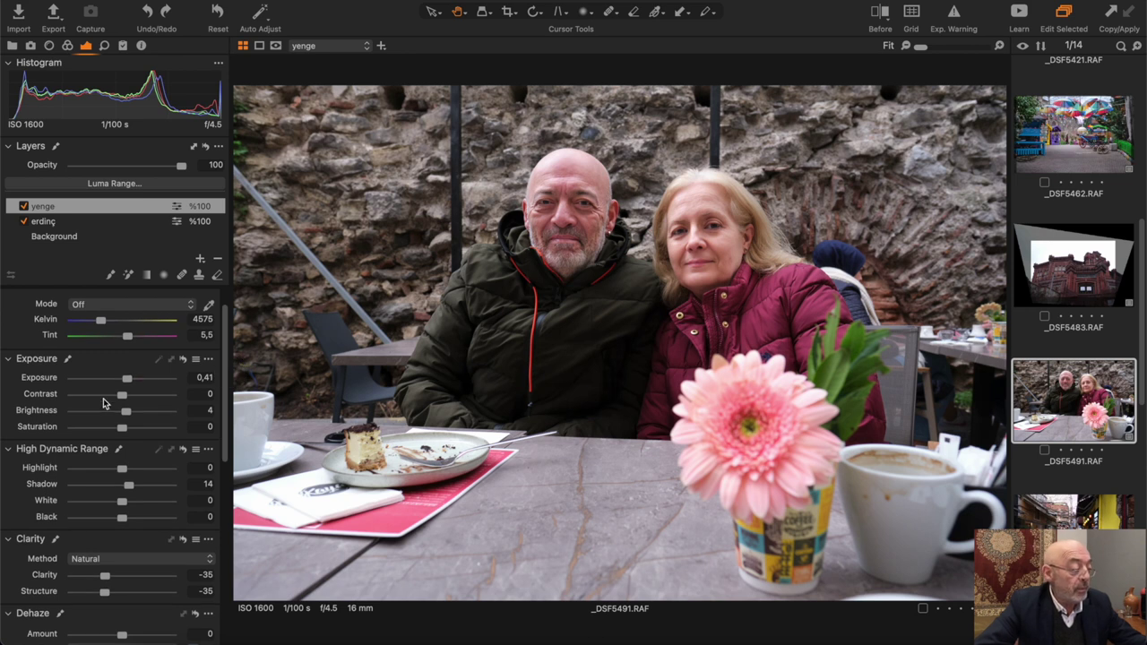
- On the Background layer, set Exposure 0.21, Shadow 9 and Contrast 3 globally
{"action": "left_click", "coordinate": [43, 236]}
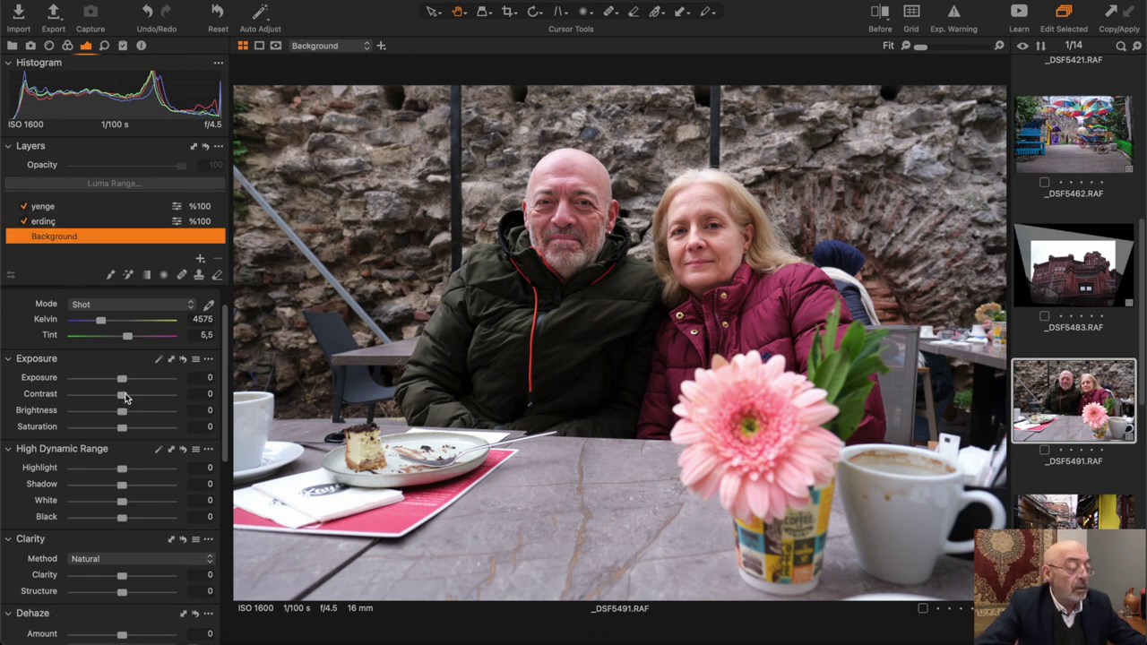
{"action": "left_click_drag", "start_coordinate": [123, 380], "coordinate": [124, 412]}
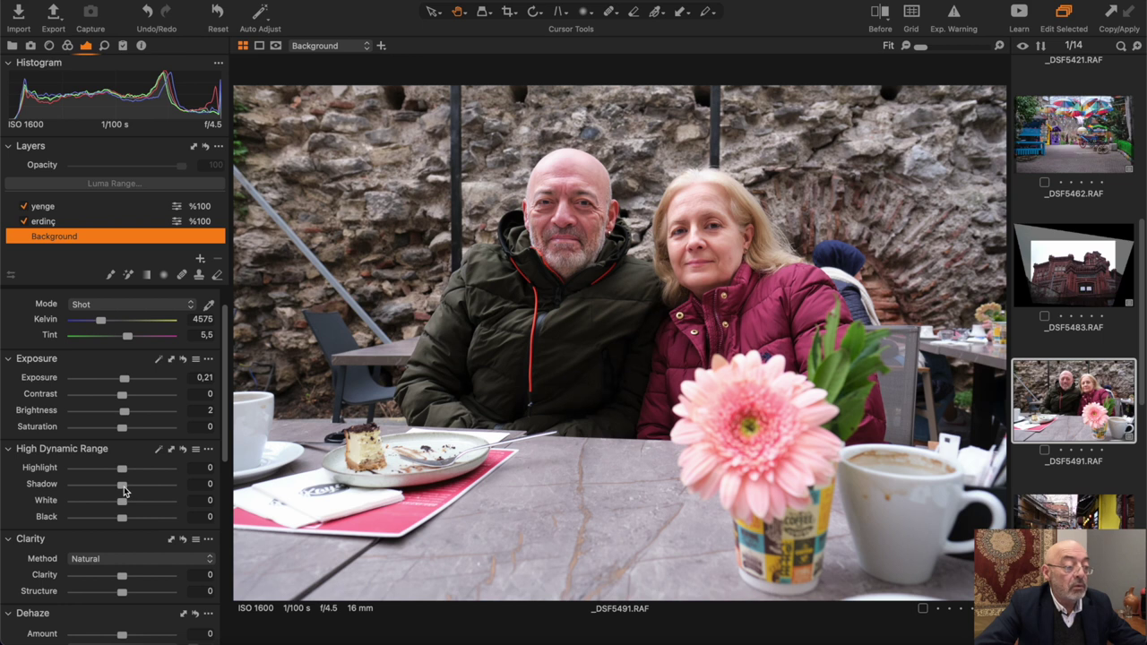
{"action": "left_click_drag", "start_coordinate": [126, 489], "coordinate": [130, 490]}
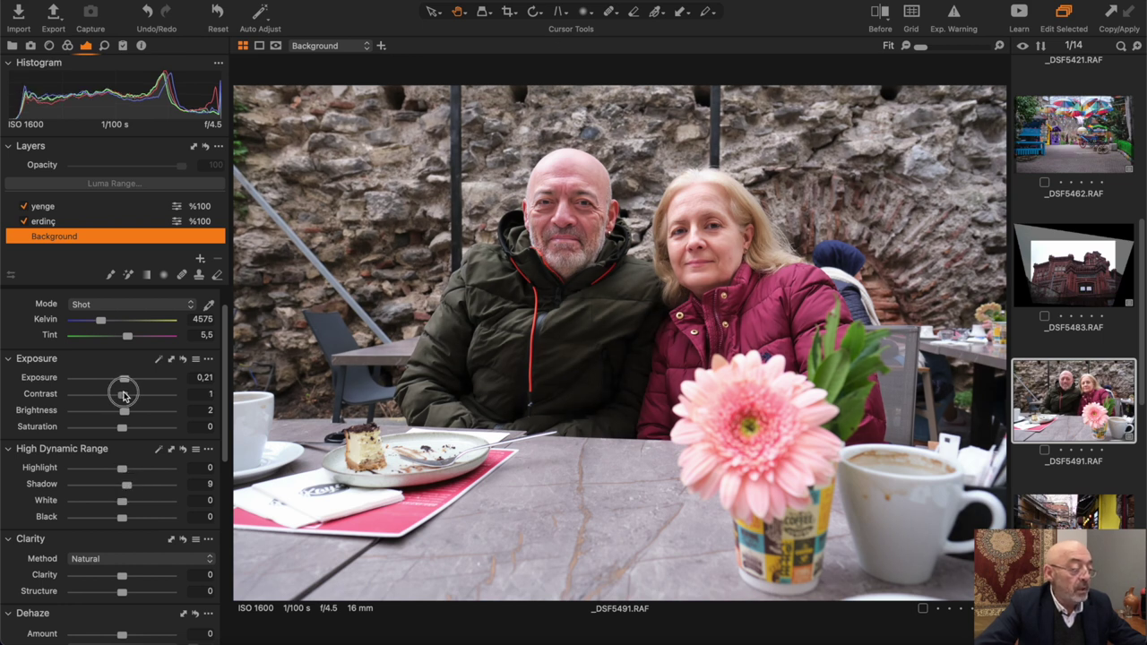
{"action": "left_click_drag", "start_coordinate": [124, 395], "coordinate": [126, 395]}
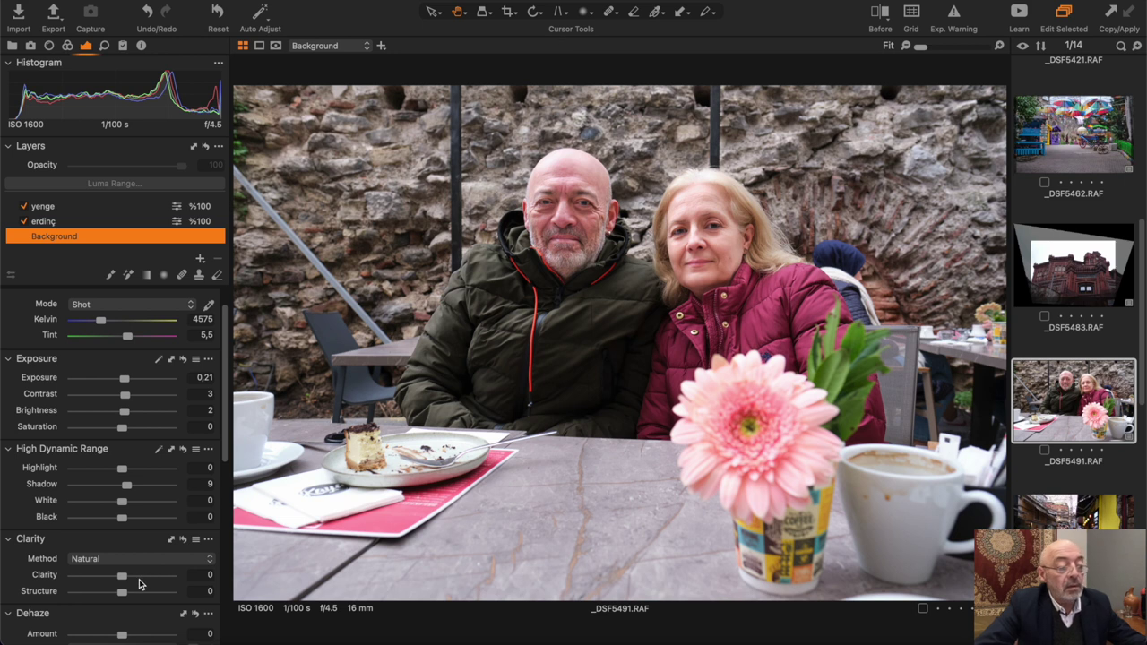